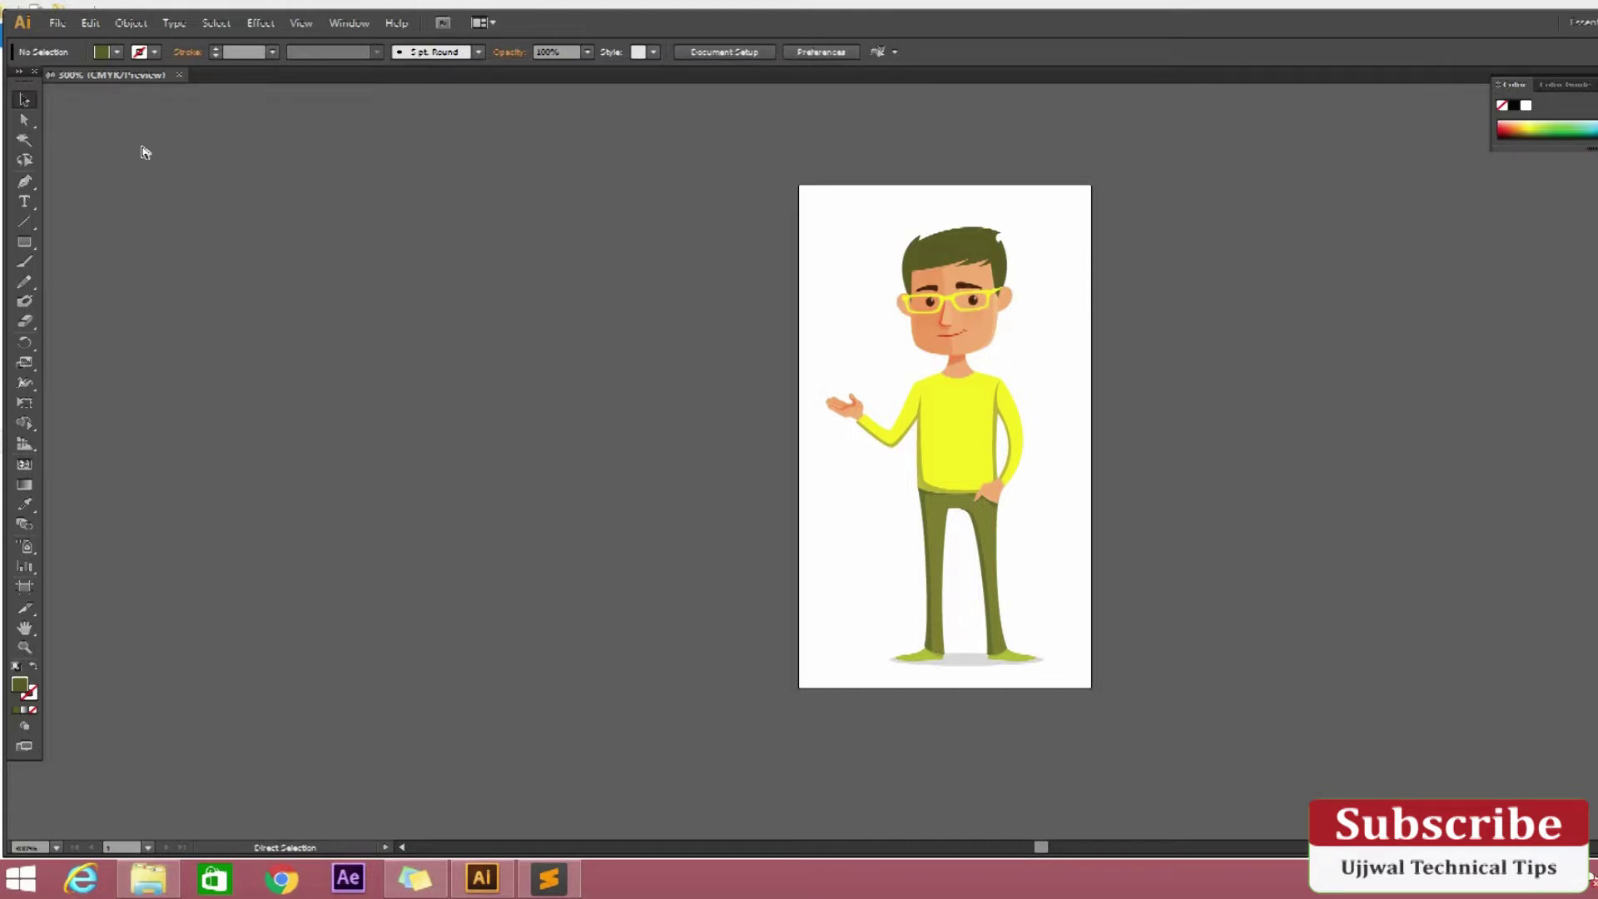
- Extend the artboard above, below and to the right of the character, to about 146 × 282 px
click(32, 106)
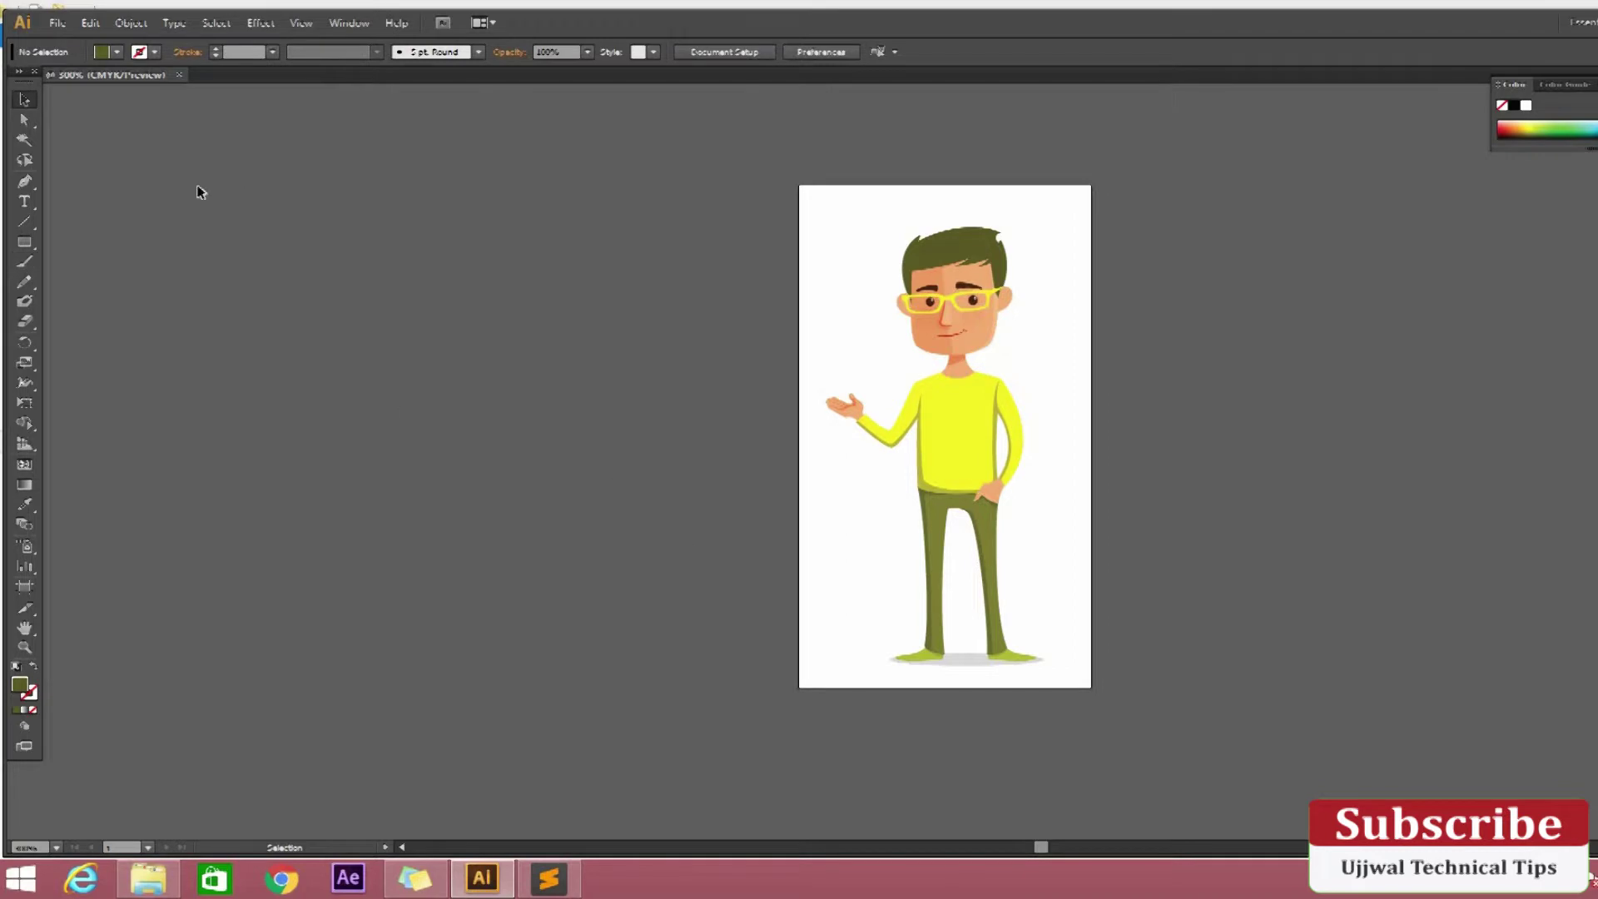
click(24, 587)
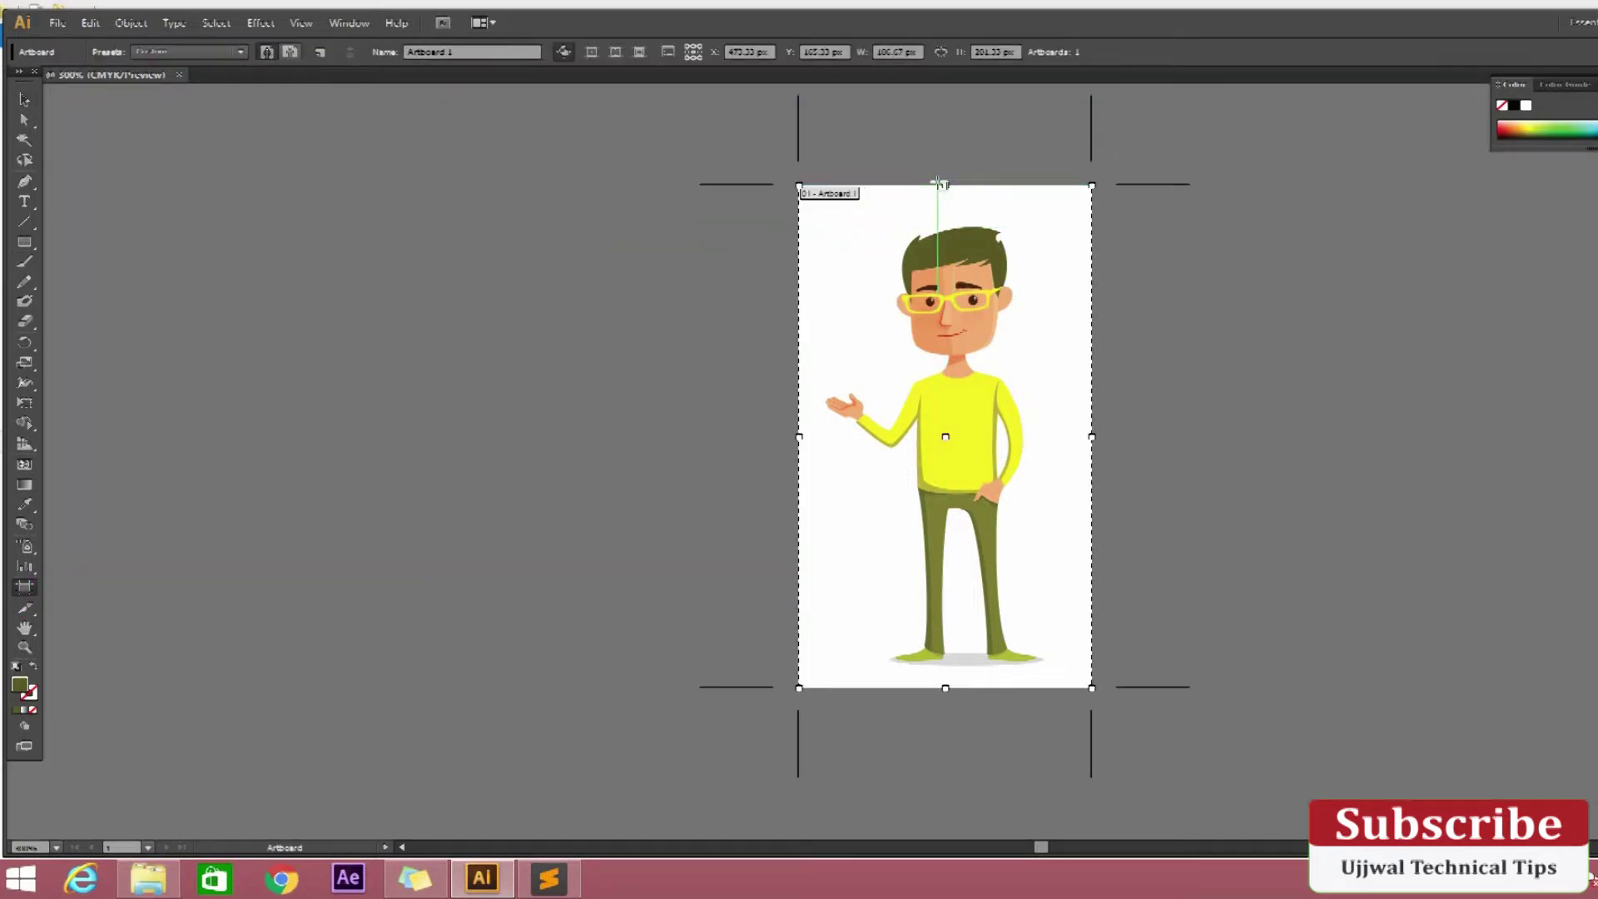
drag(957, 184, 974, 101)
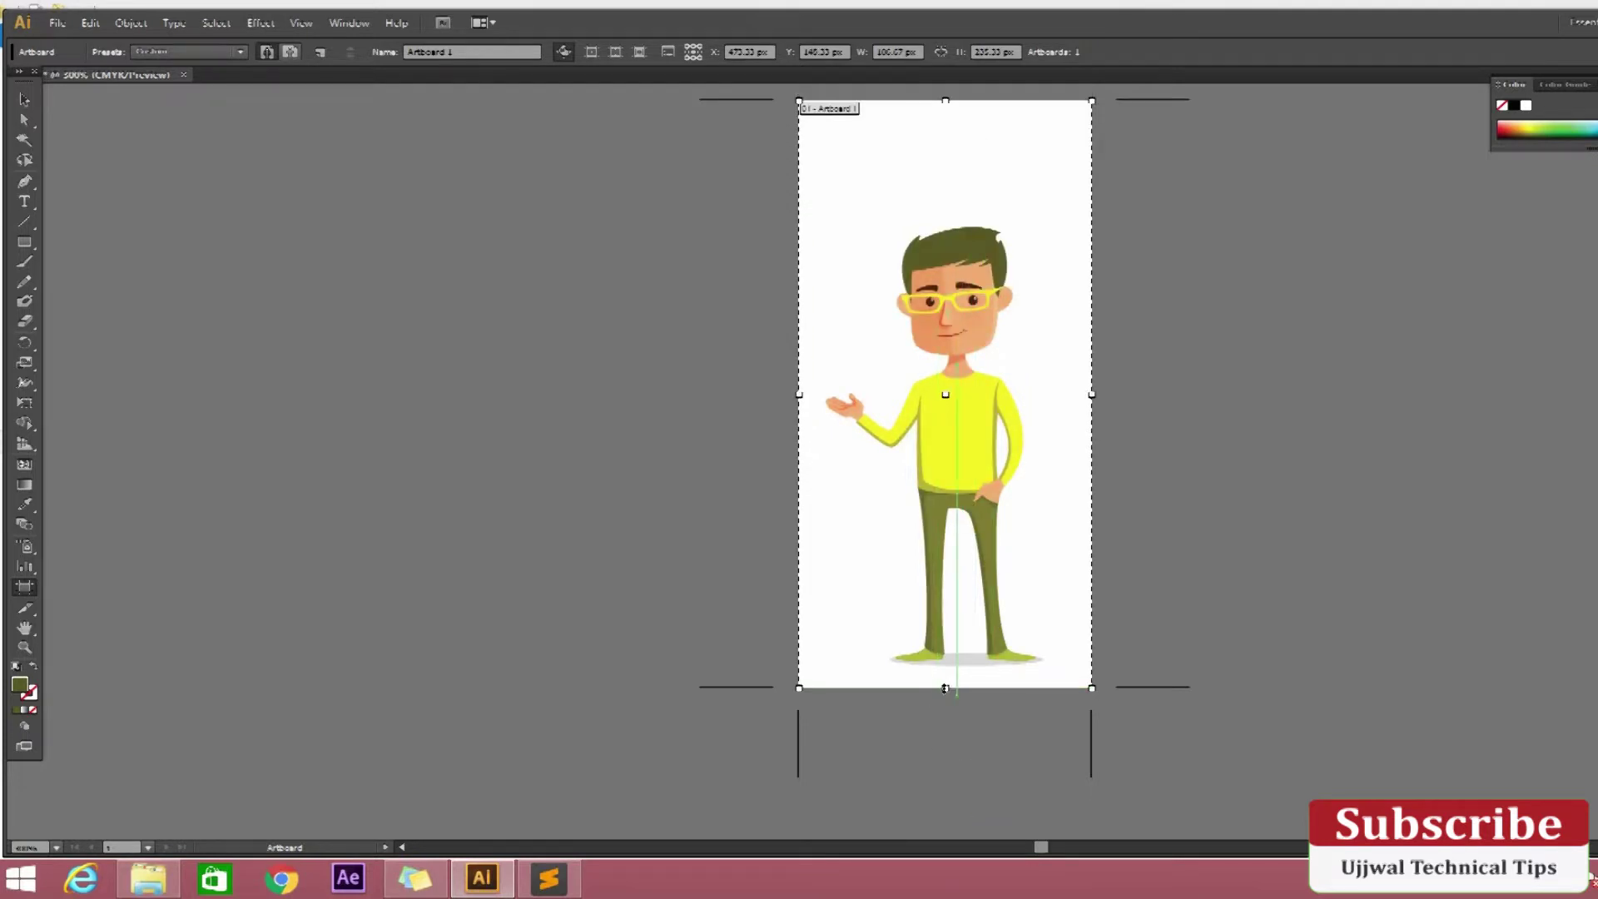
drag(945, 687, 946, 803)
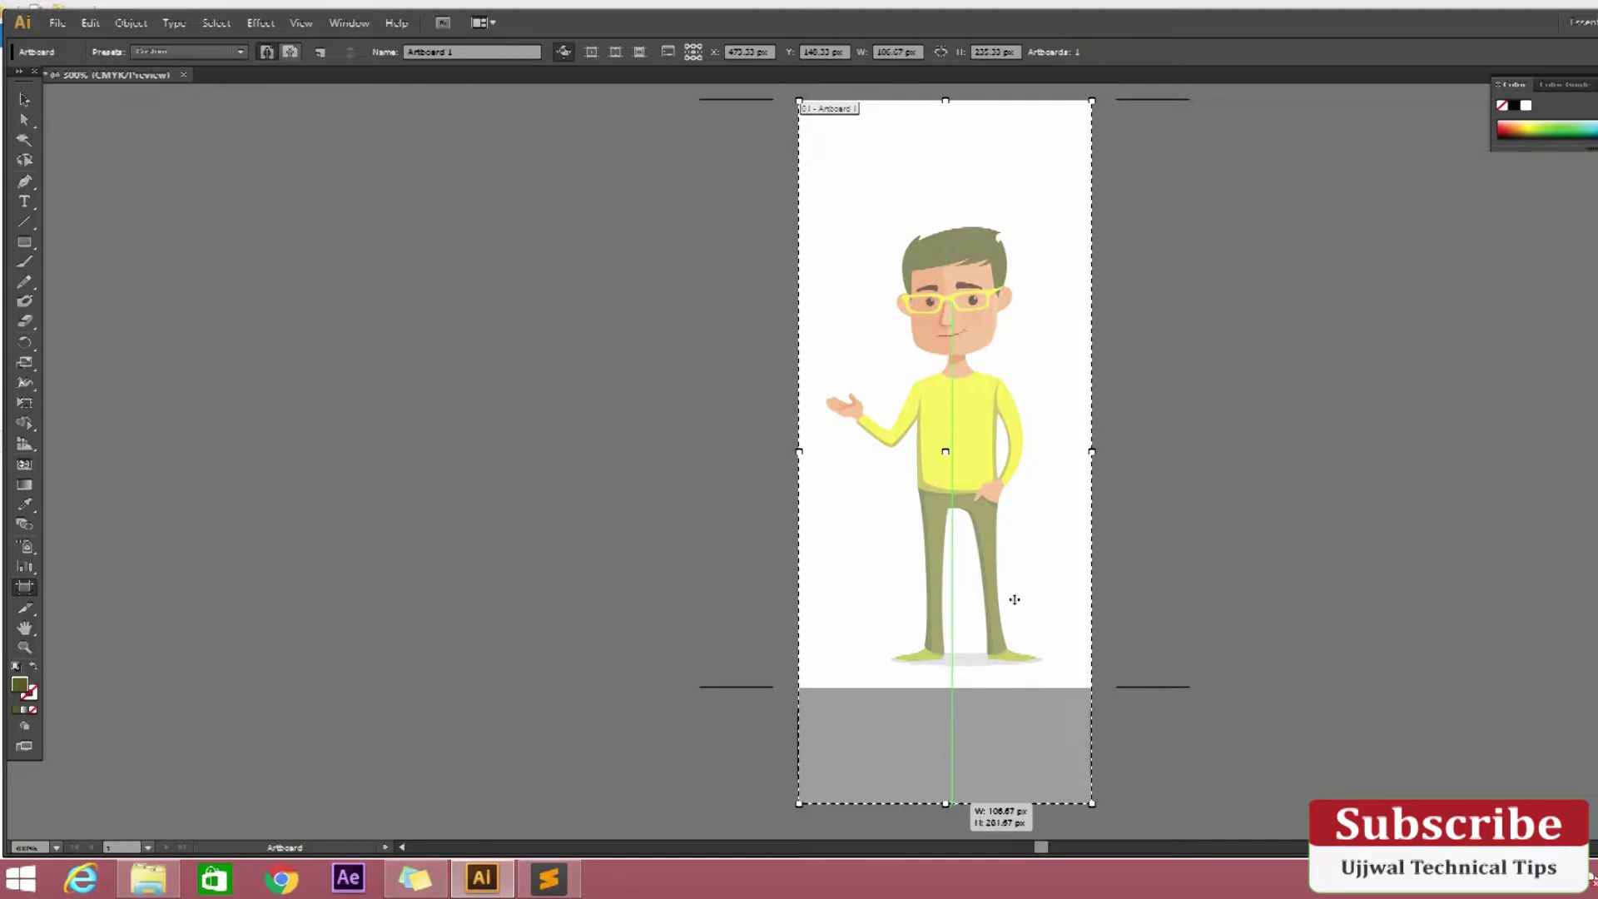
drag(1015, 599, 1015, 599)
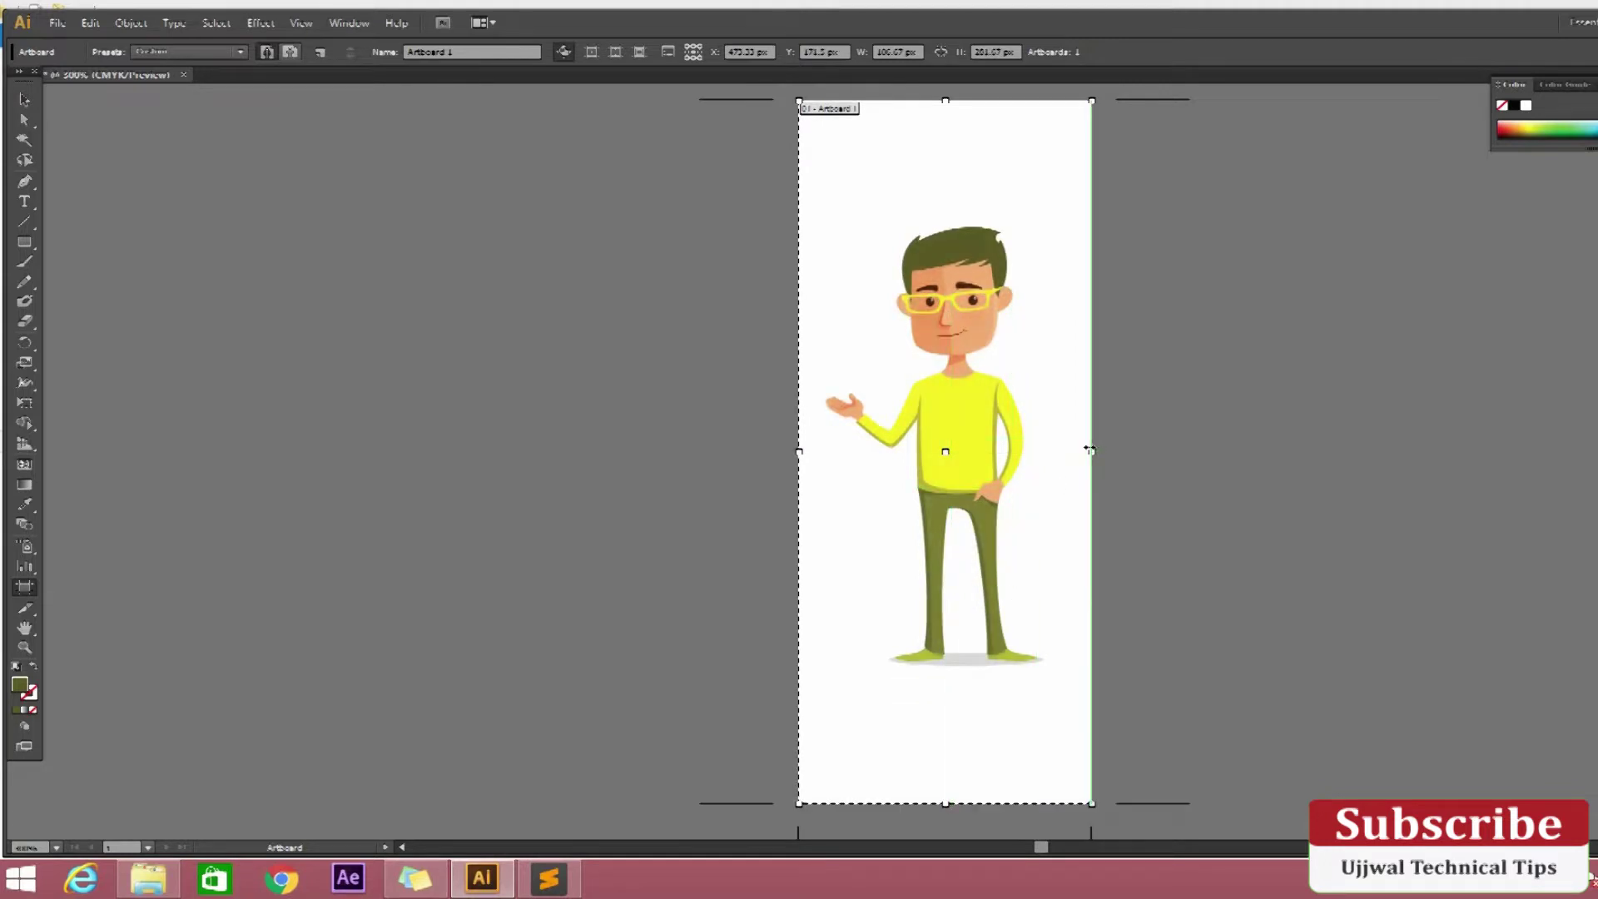
drag(1184, 460, 1199, 451)
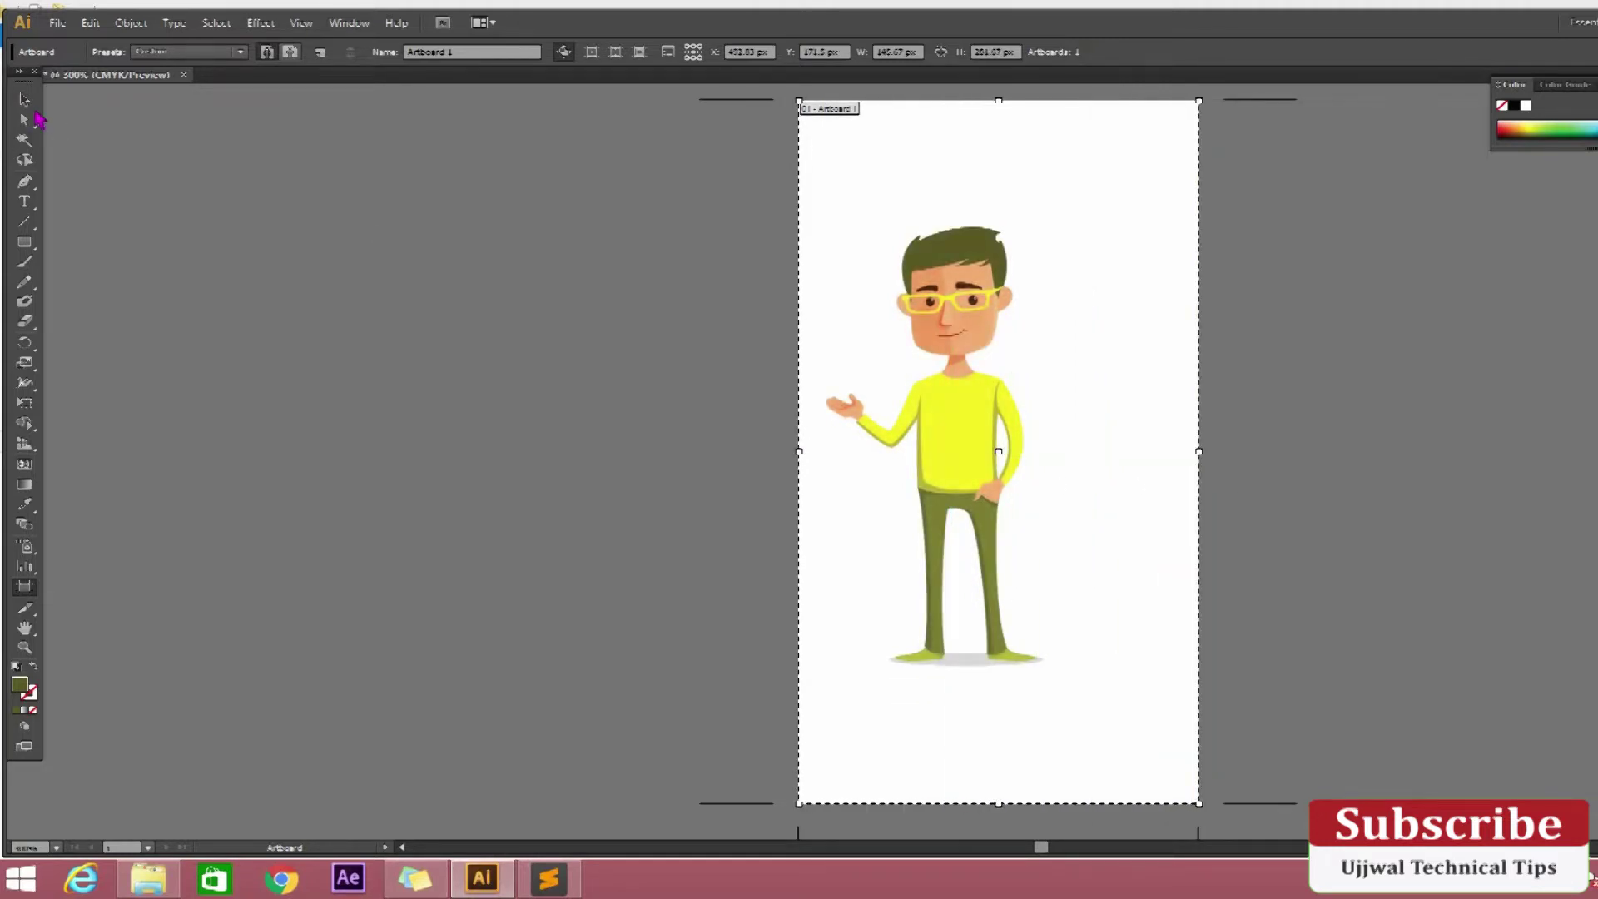
- Scale up the whole character proportionally so it nearly fills the enlarged artboard, then deselect it
click(25, 100)
drag(802, 208, 1074, 756)
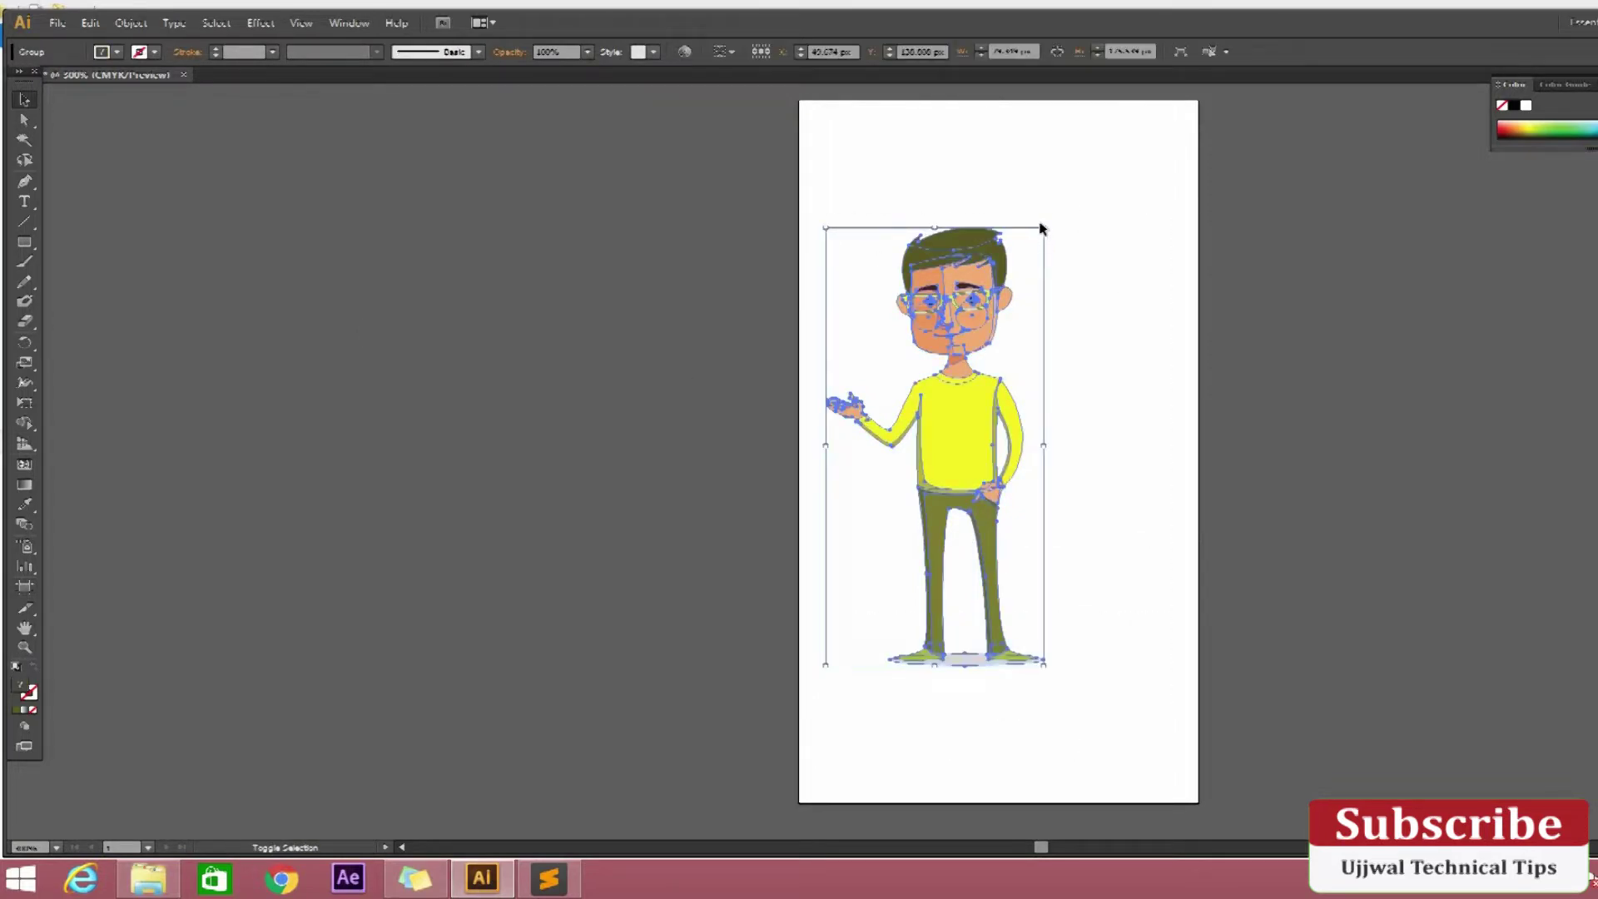
drag(1045, 226, 1117, 276)
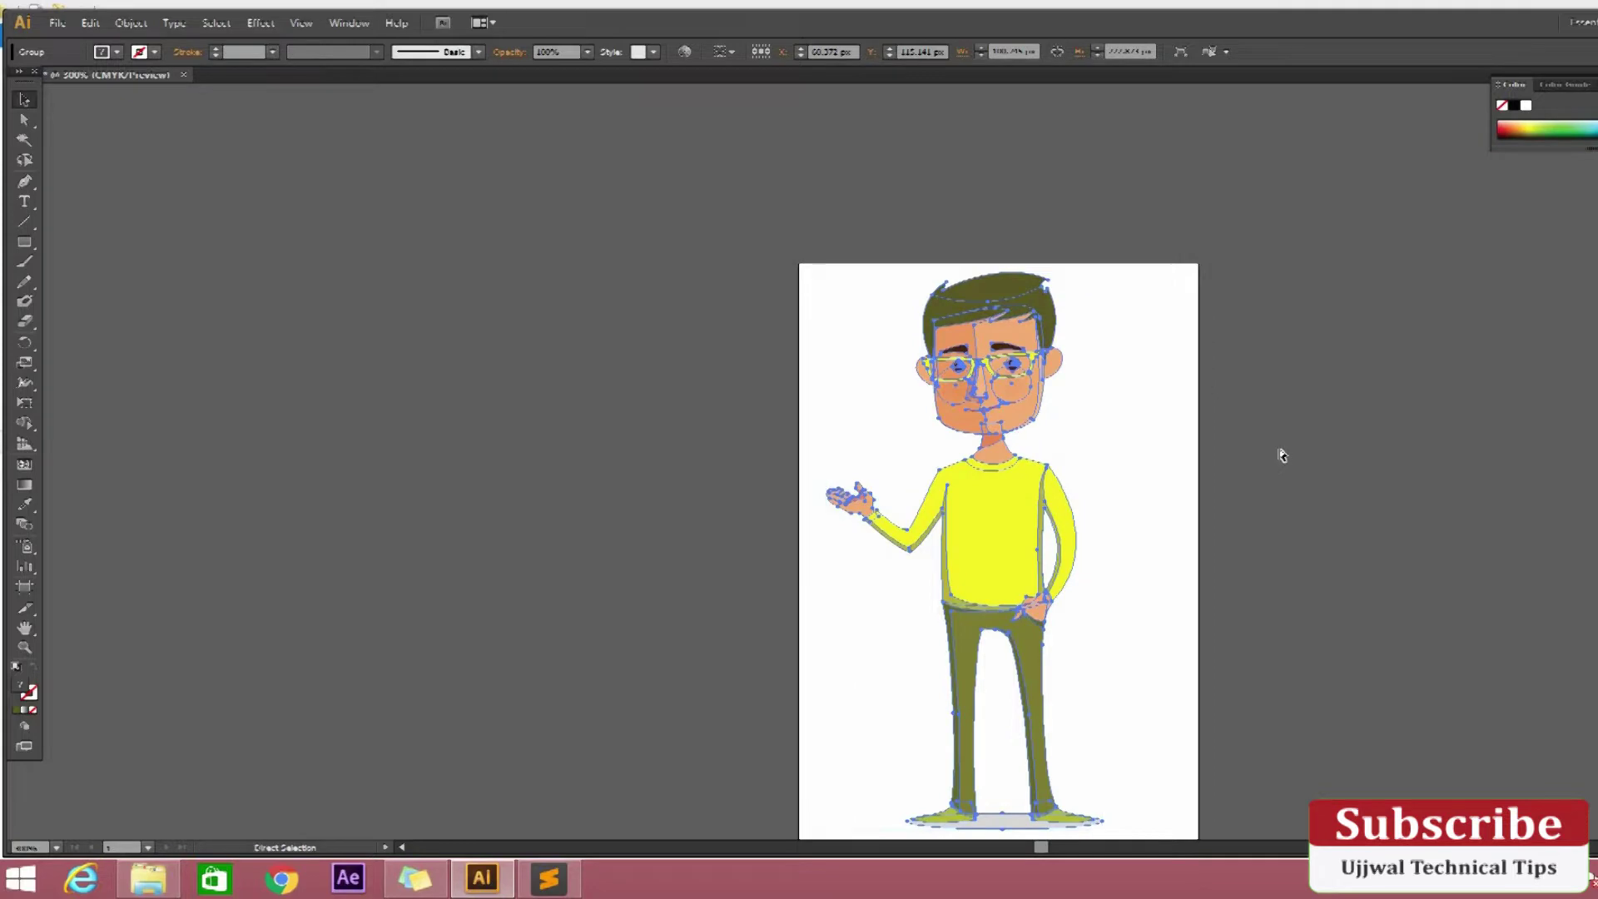
key(ctrl+minus)
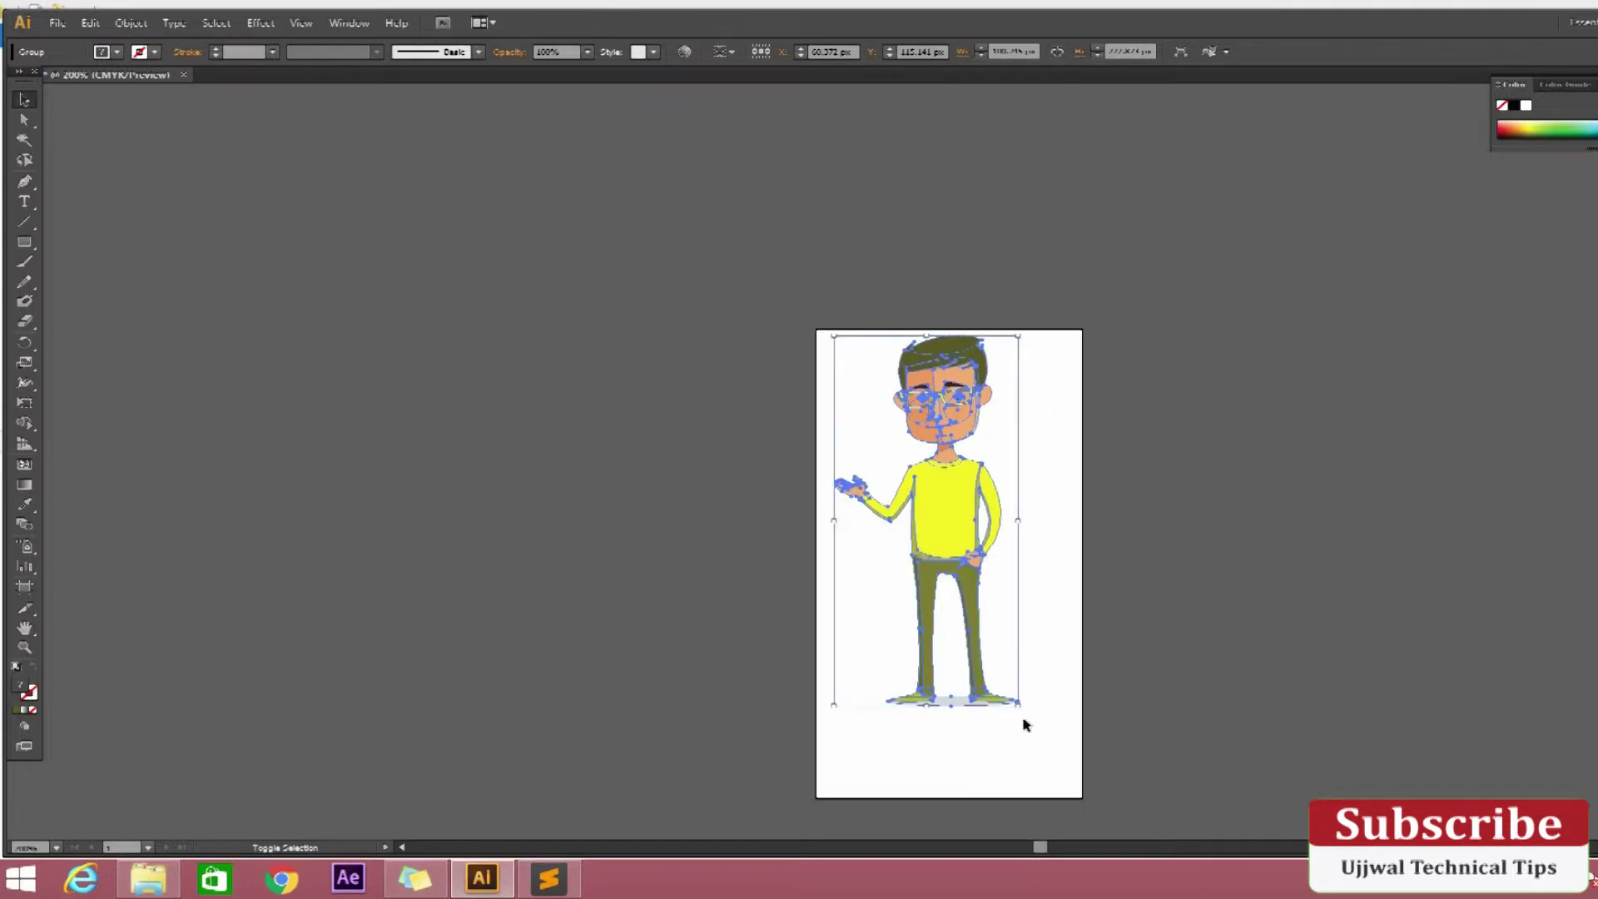
drag(1019, 706, 1077, 784)
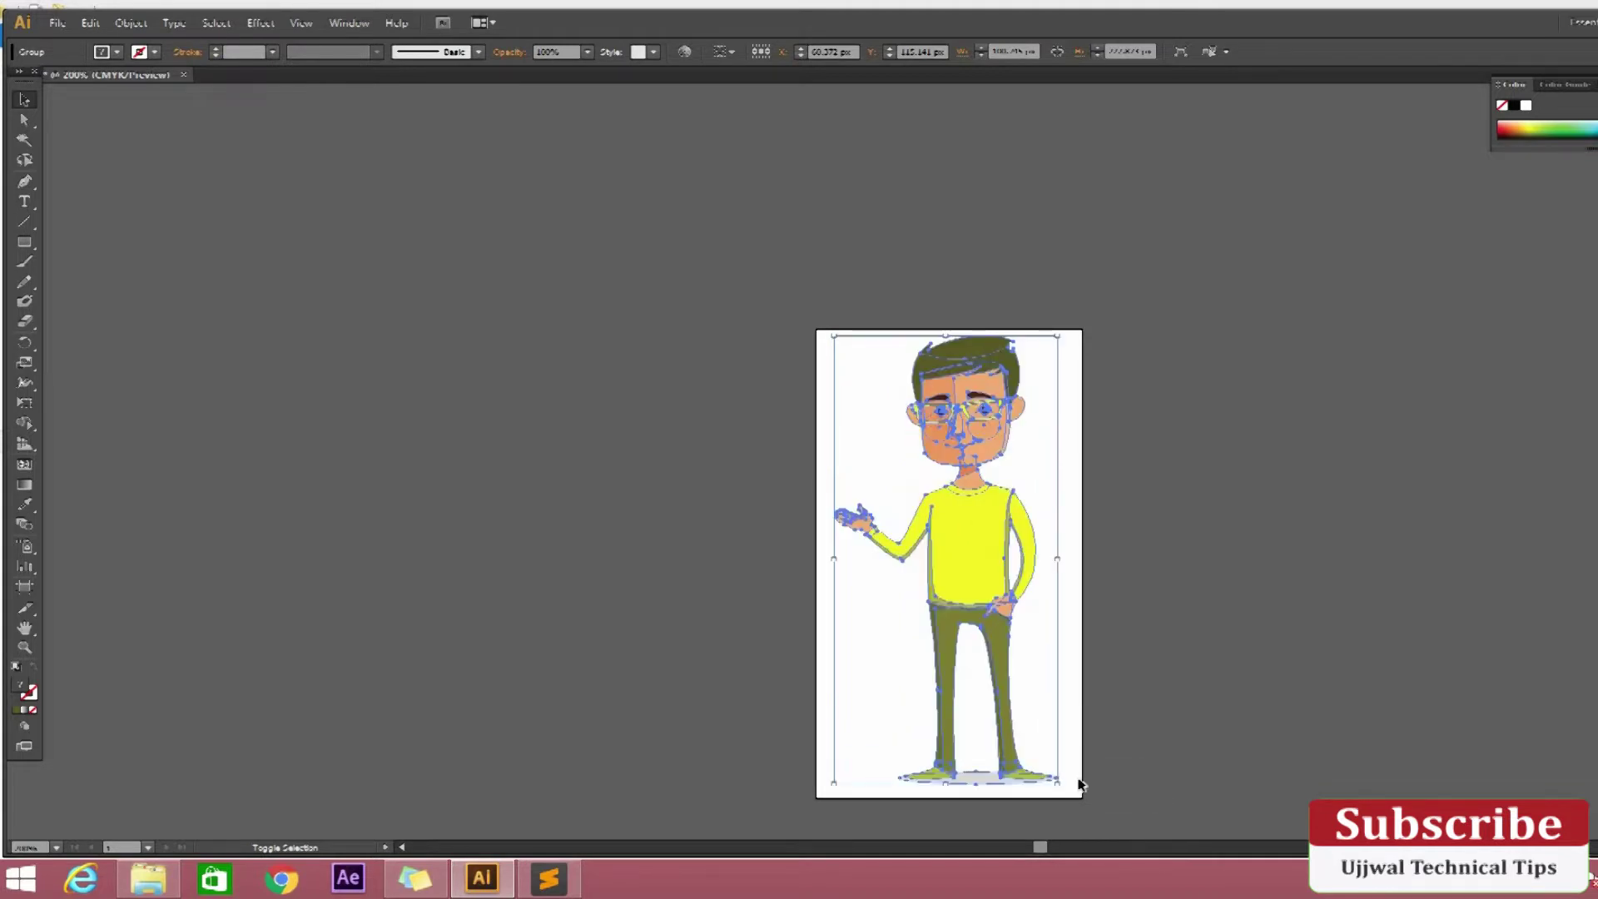
click(121, 147)
- Preview the artwork at its export size in Save for Web without exporting it
key(alt)
key(ctrl+alt+shift+s)
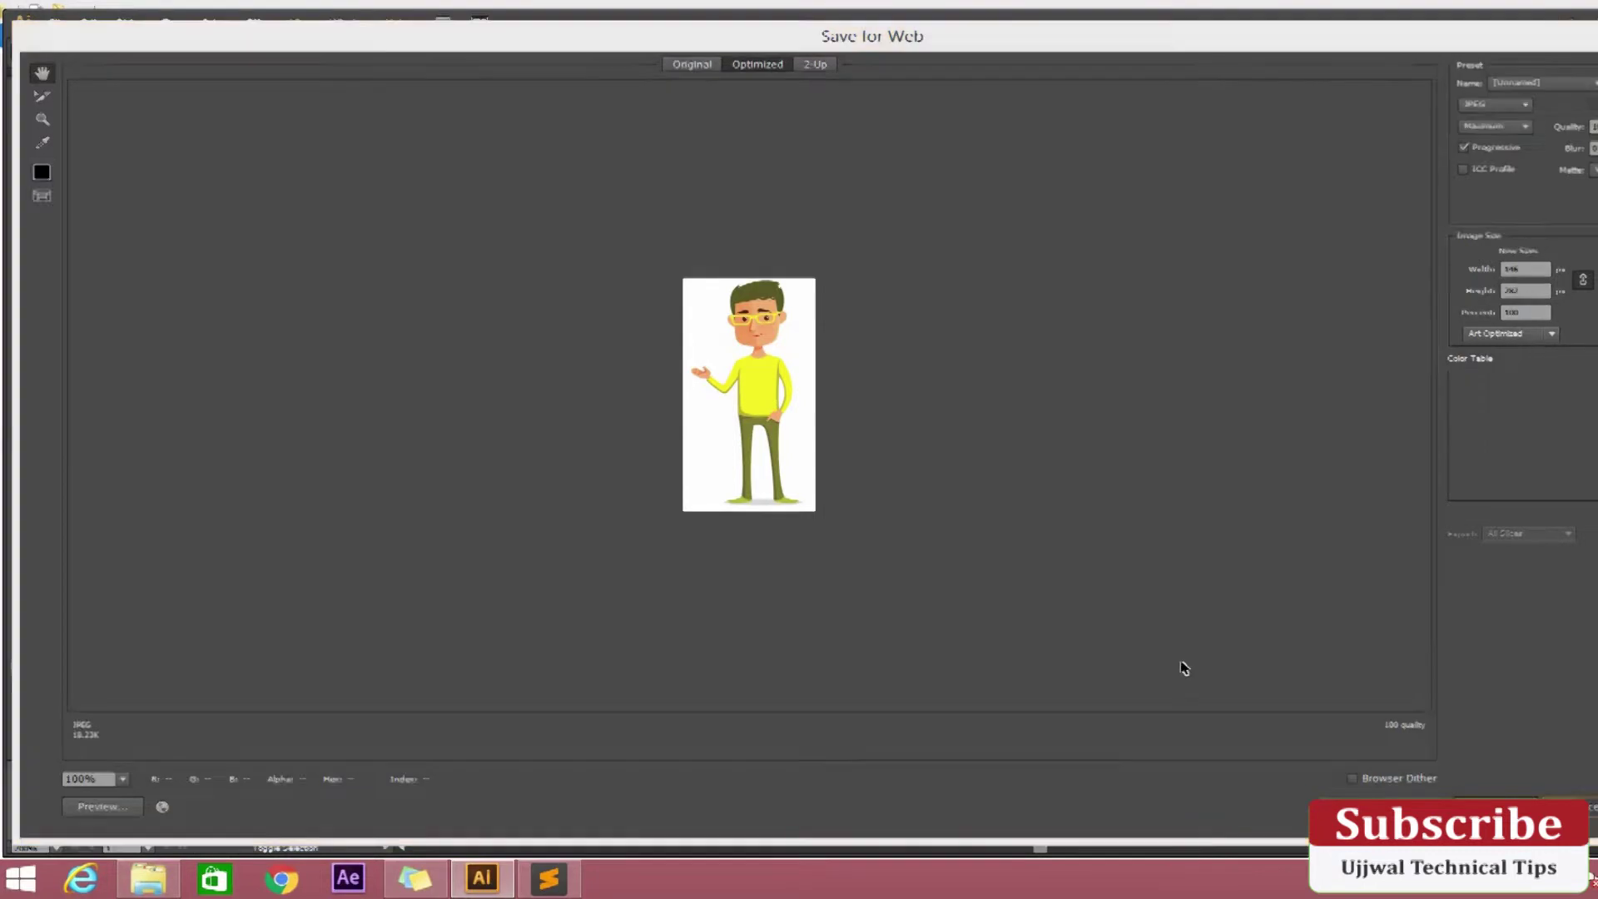
key(Escape)
- Enlarge the artboard on all four sides to about 1550 px wide, leaving ample space around the character
key(ctrl+minus)
key(ctrl+minus)
key(ctrl+minus)
key(ctrl+minus)
key(ctrl+minus)
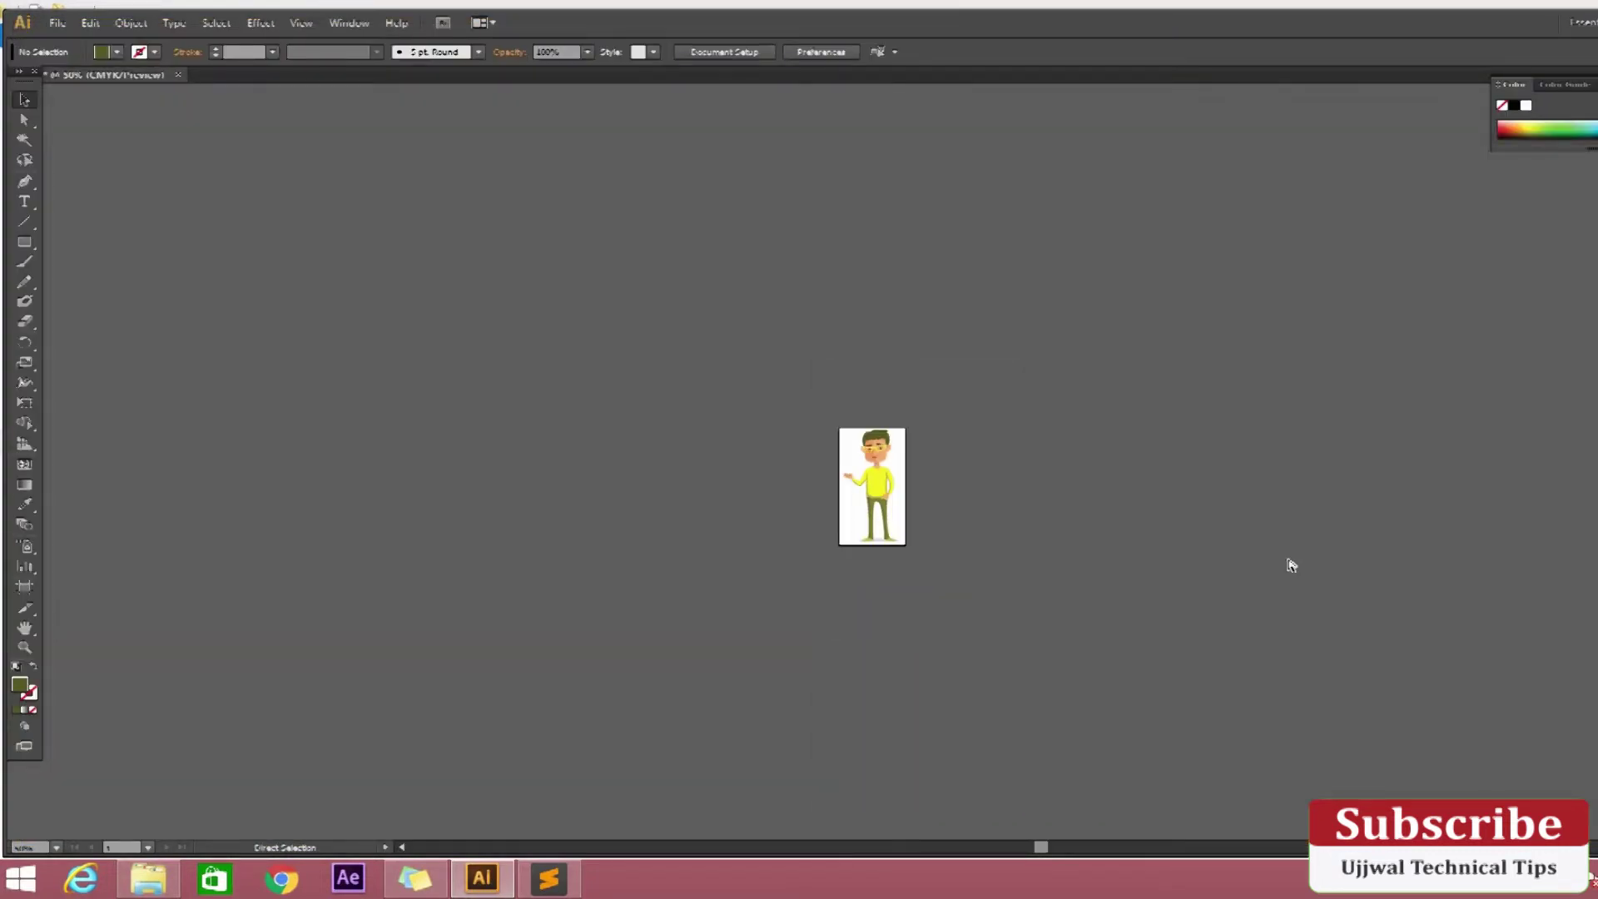
click(24, 586)
key(ctrl+plus)
key(ctrl+plus)
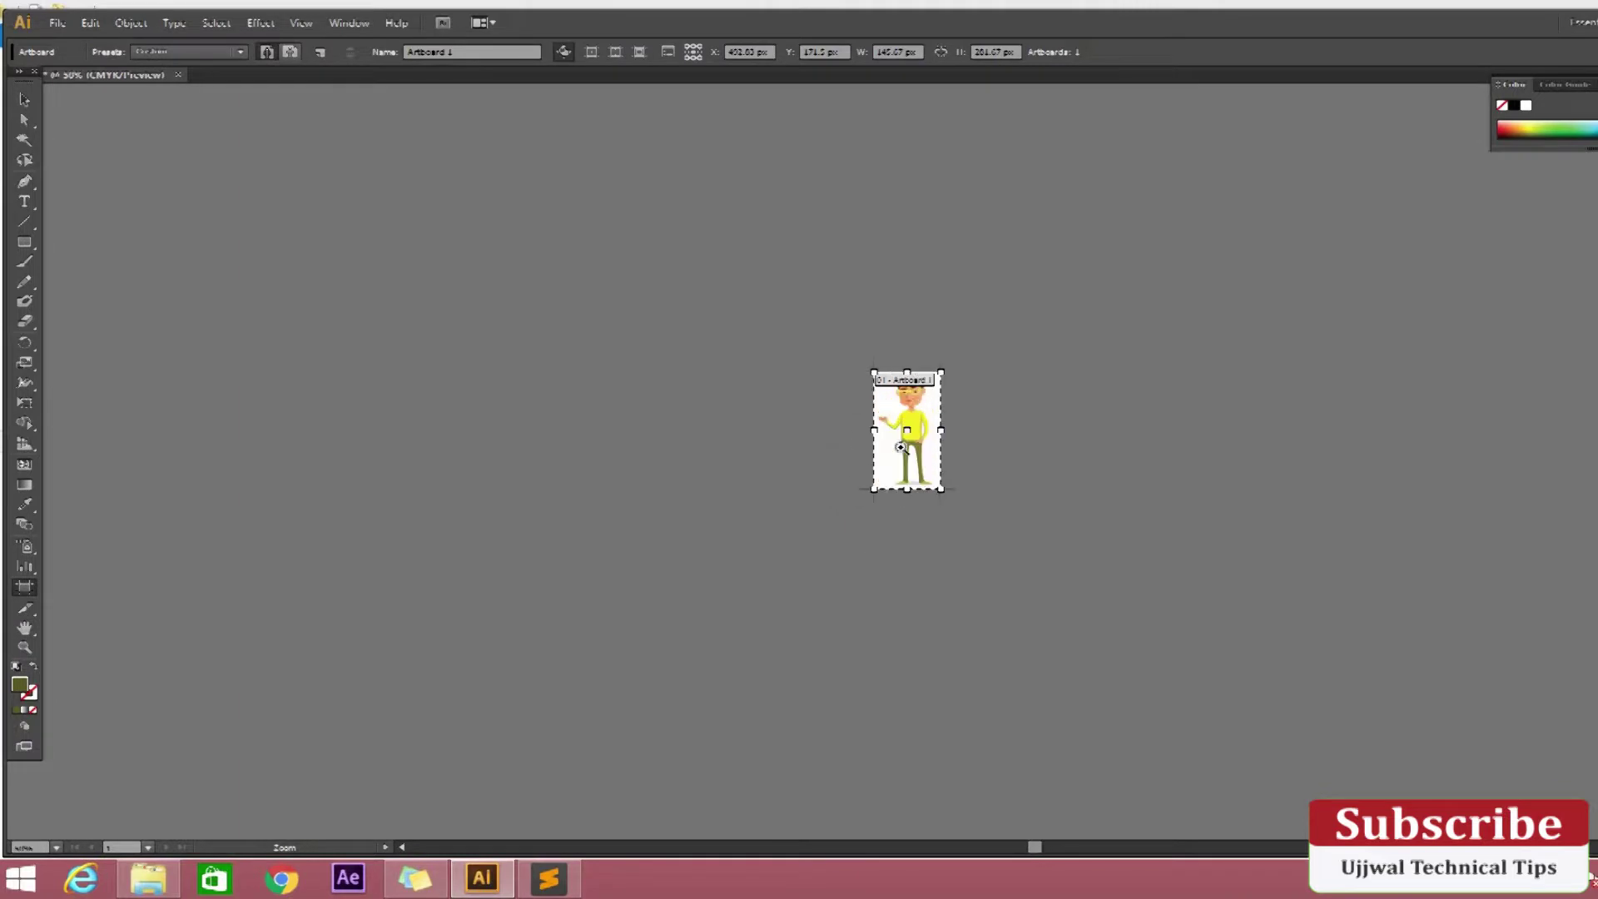
key(ctrl+plus)
drag(856, 362, 870, 204)
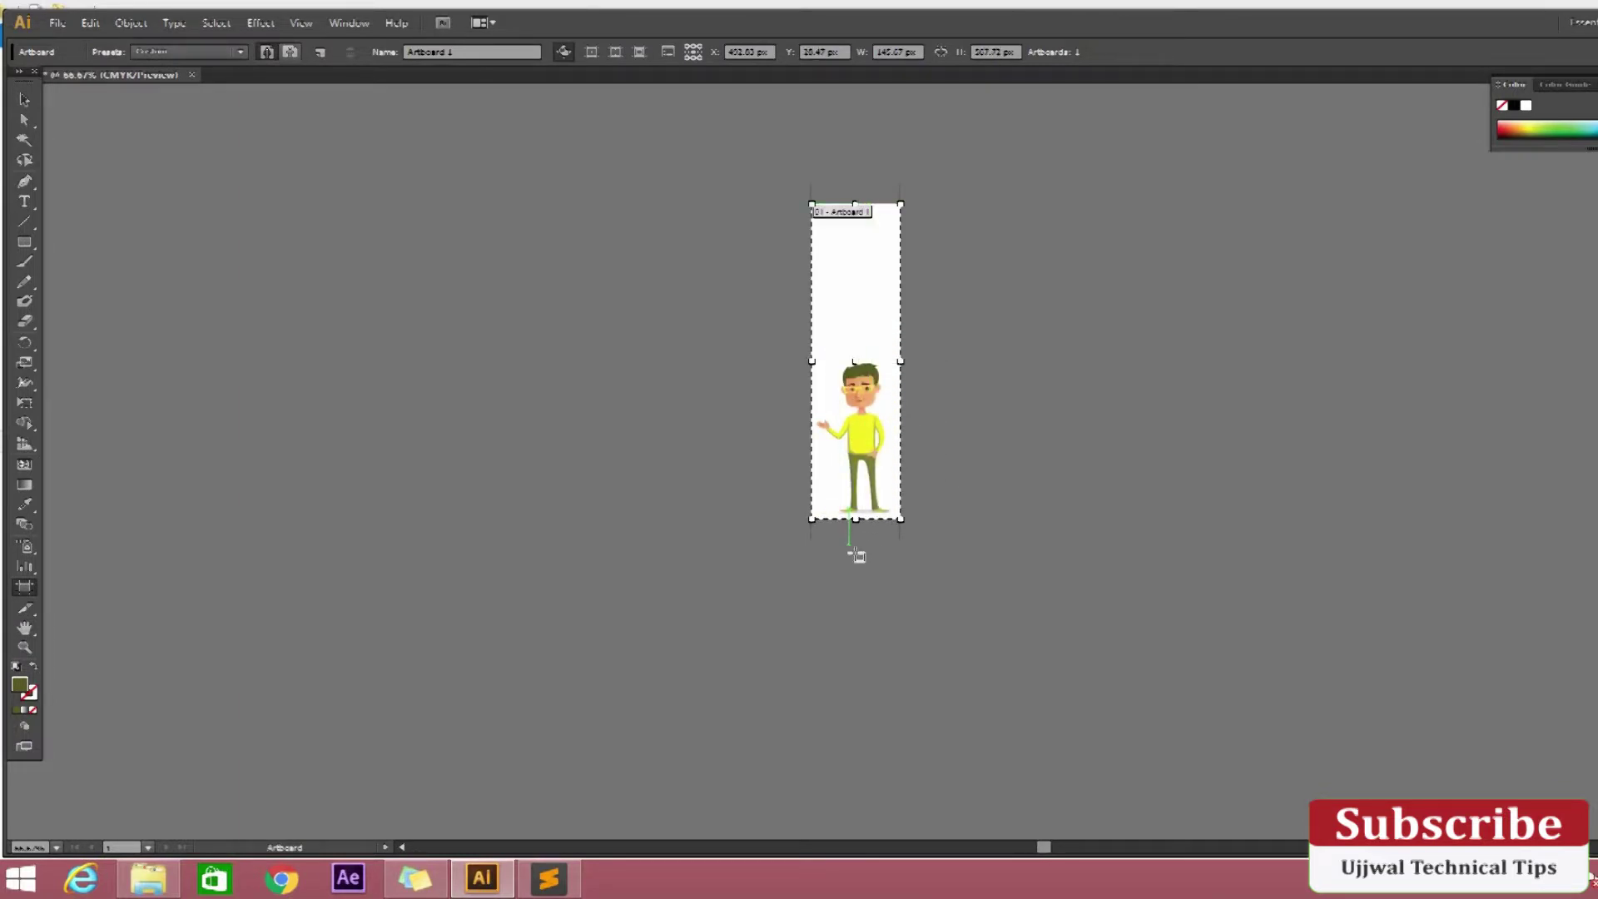
drag(856, 519, 857, 722)
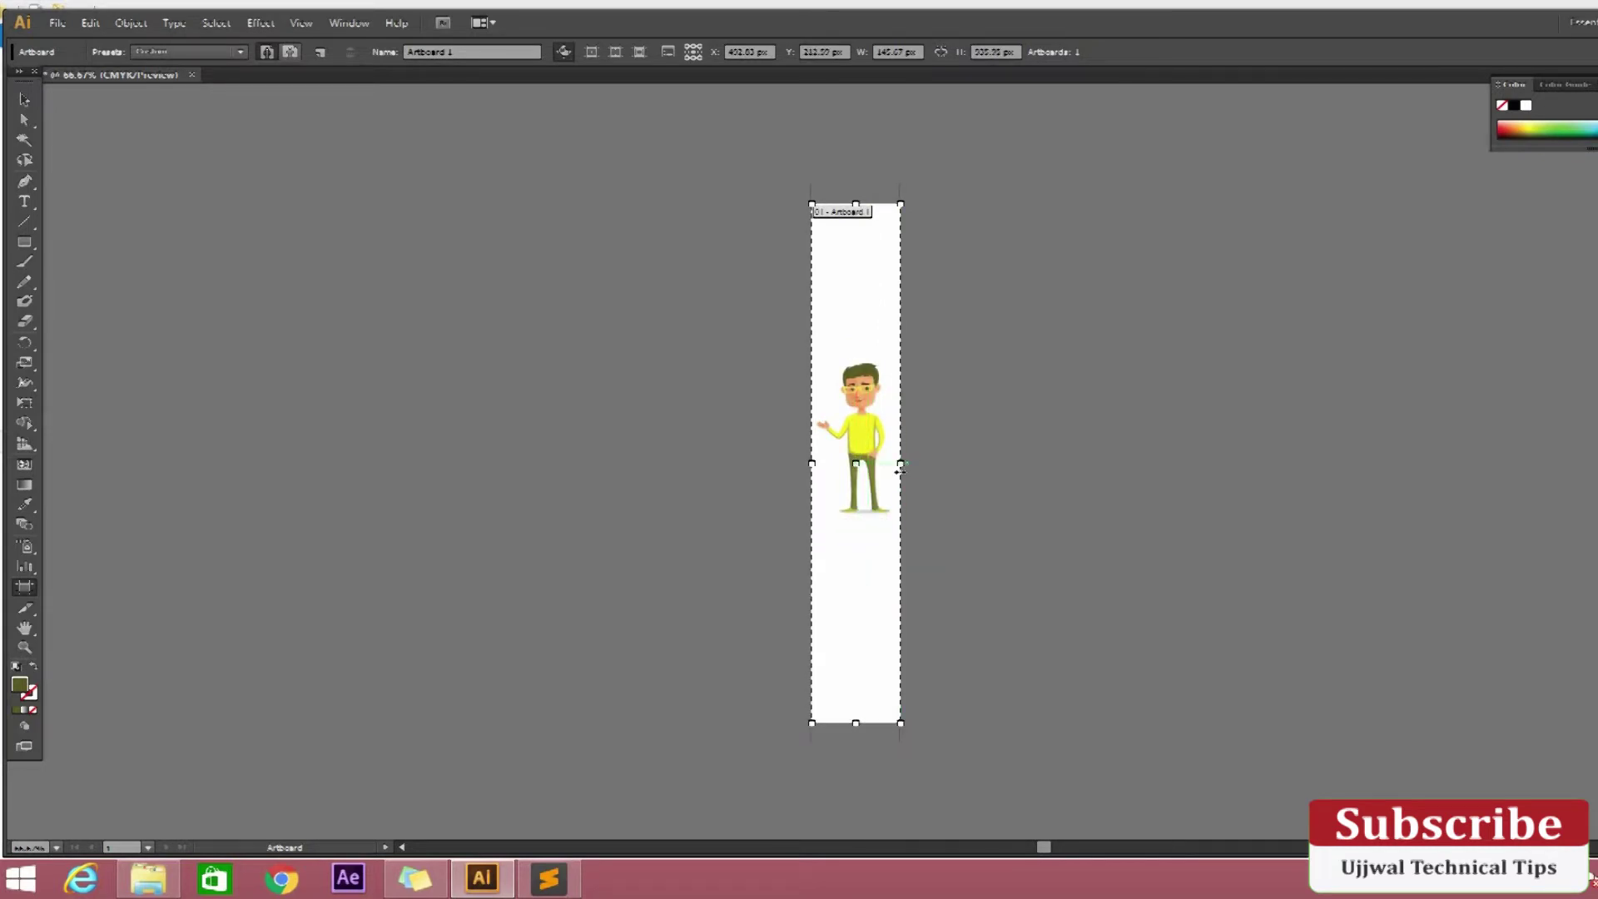
drag(902, 463, 1307, 534)
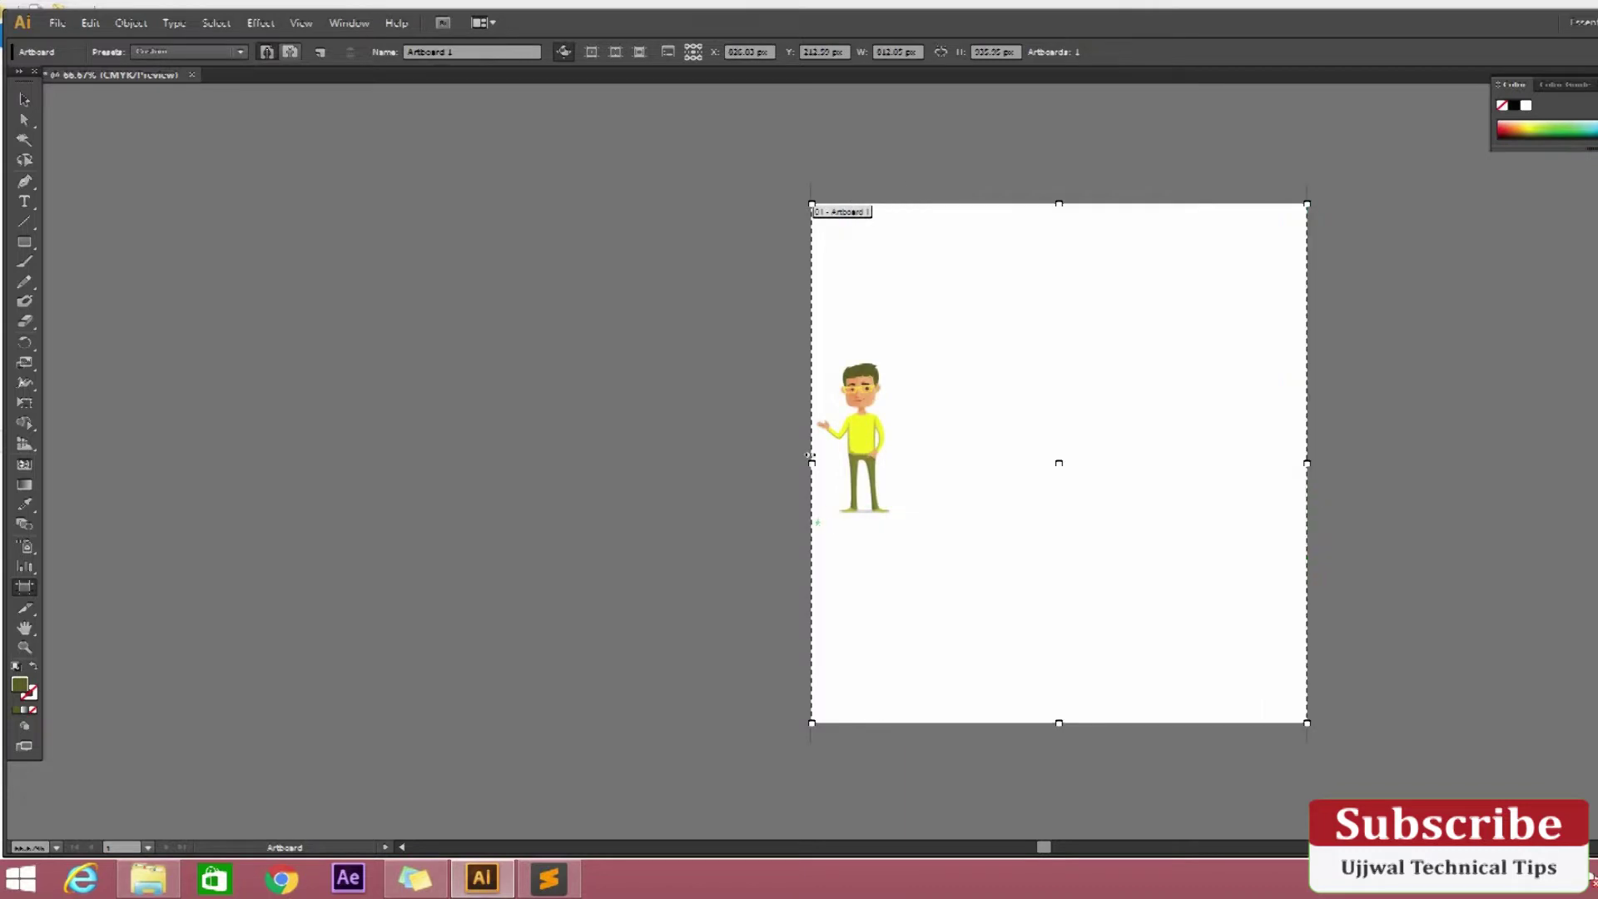
drag(455, 428, 360, 428)
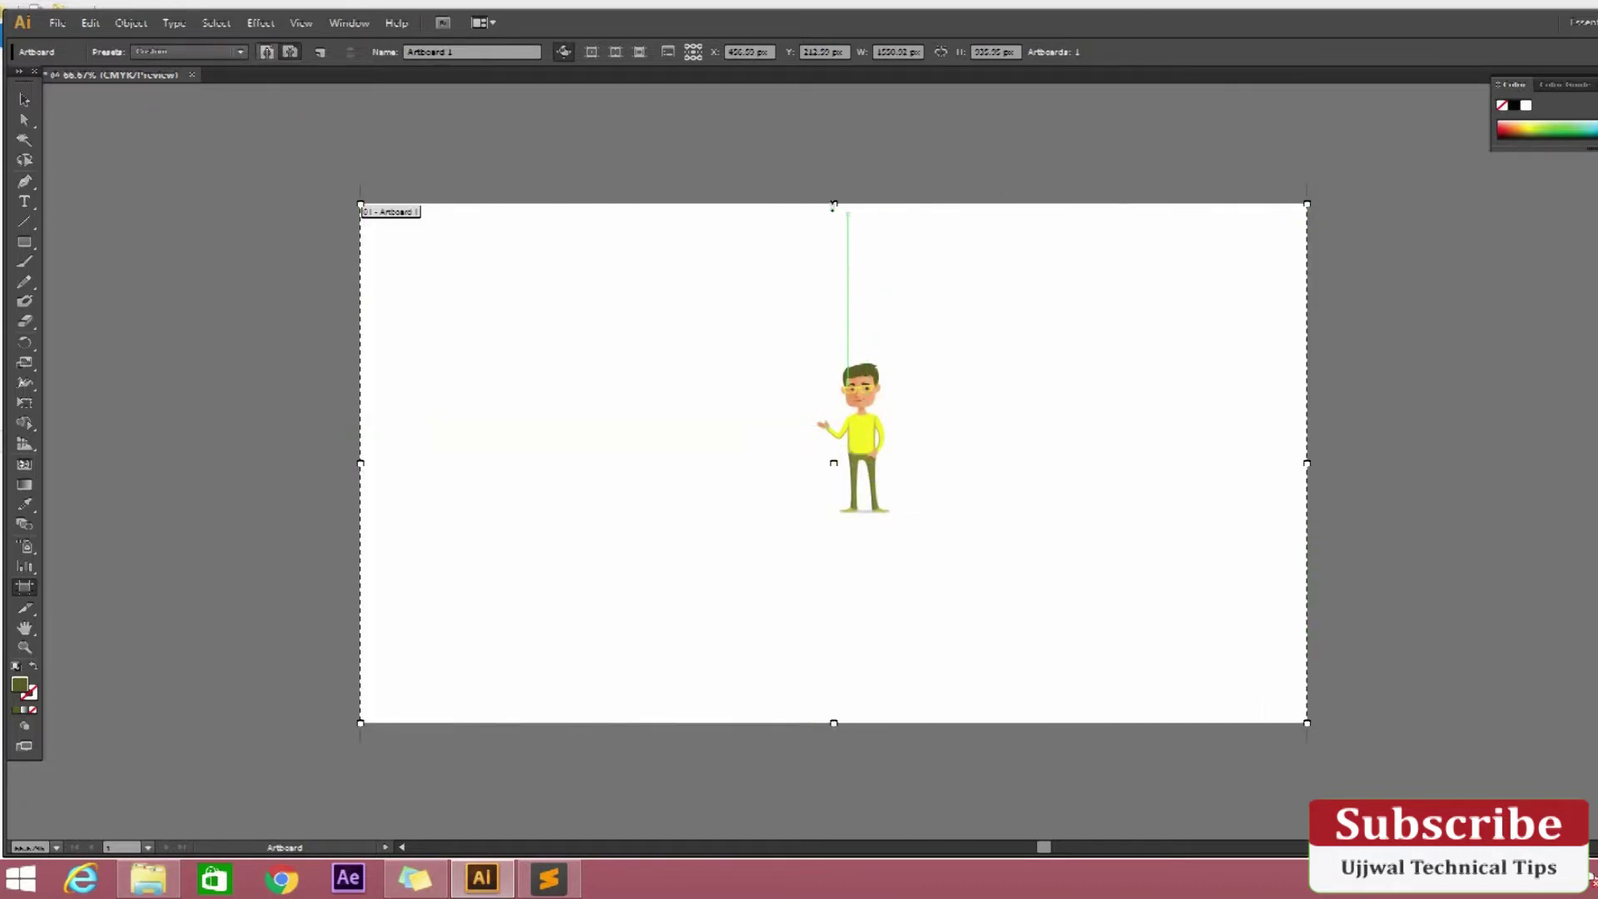
drag(834, 204, 845, 107)
drag(827, 731, 855, 805)
- Scale up the whole character proportionally until it nearly spans the full height of the artboard
click(24, 98)
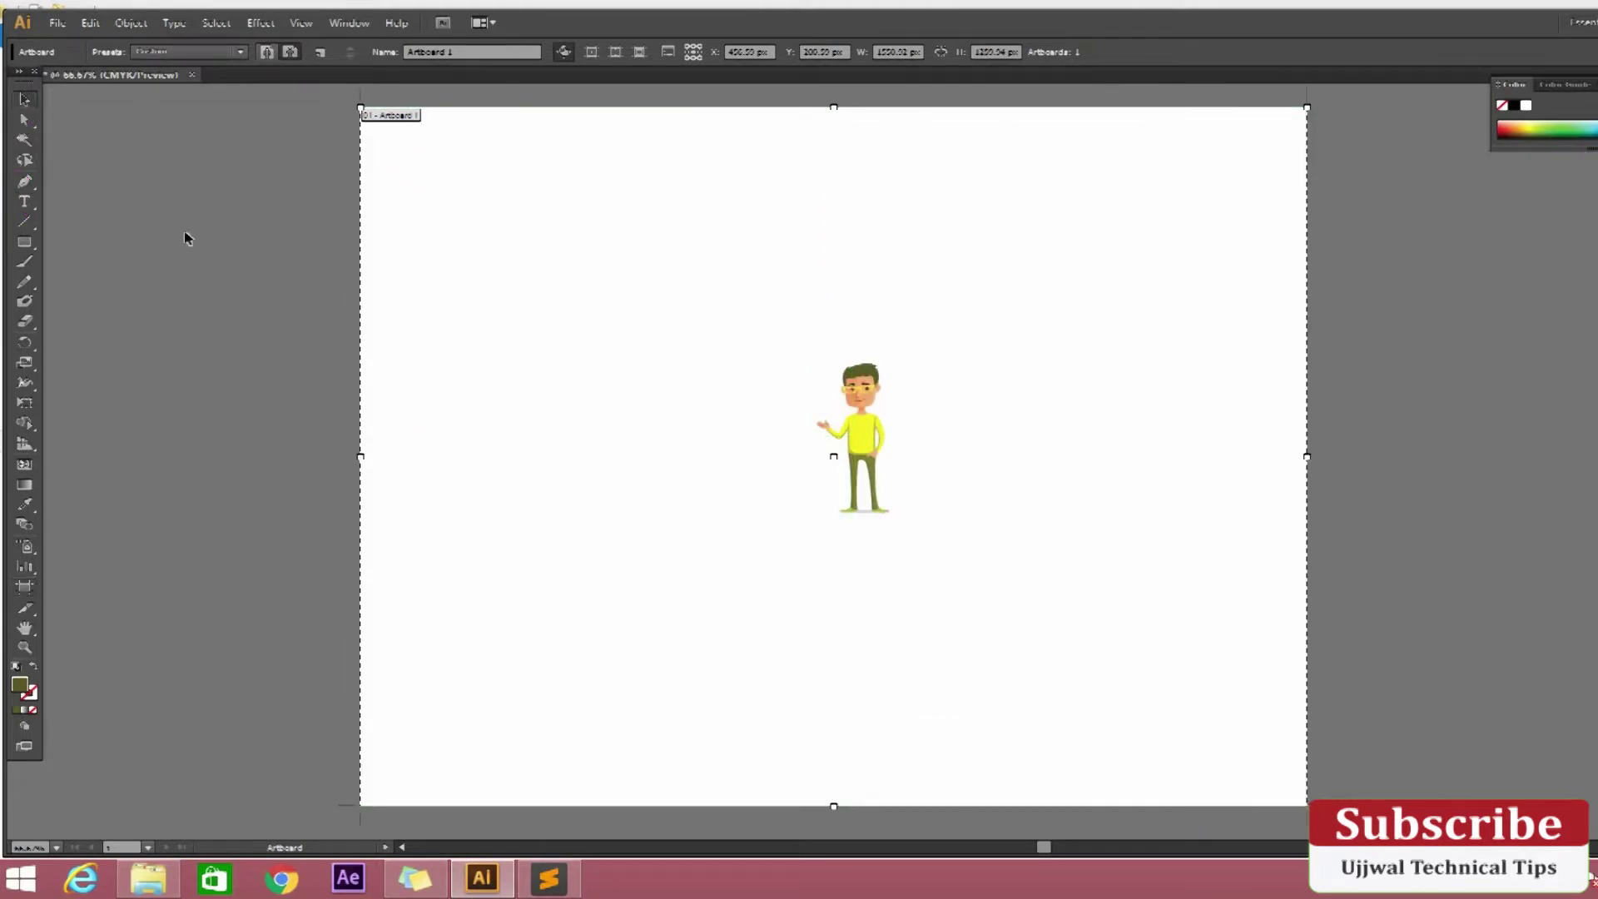
drag(764, 305, 981, 571)
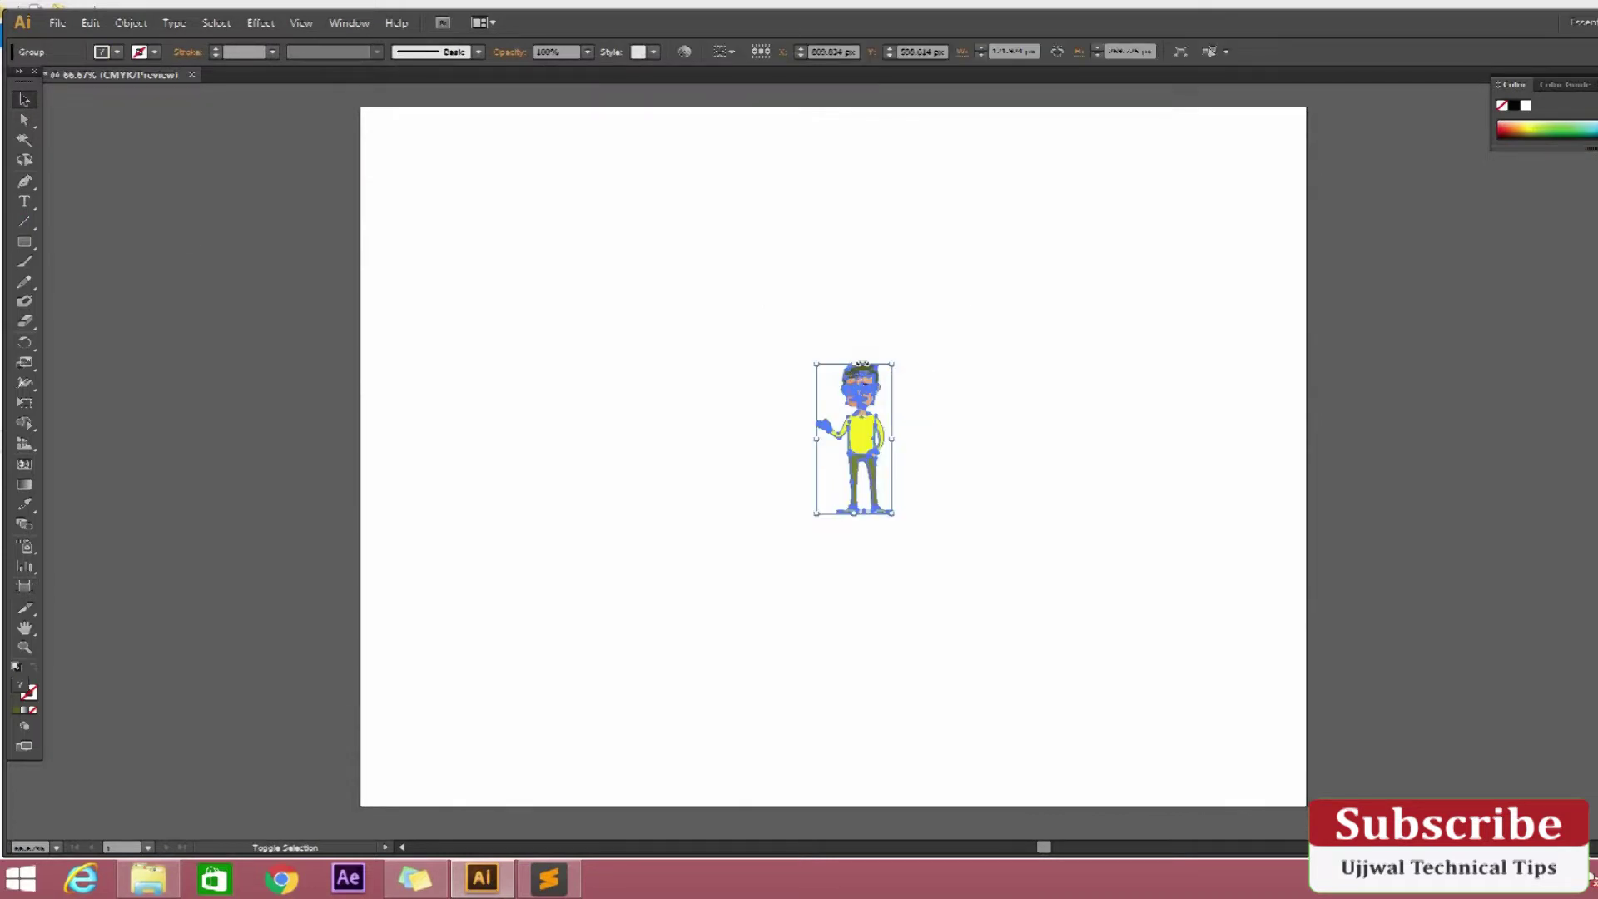
drag(892, 364, 1063, 182)
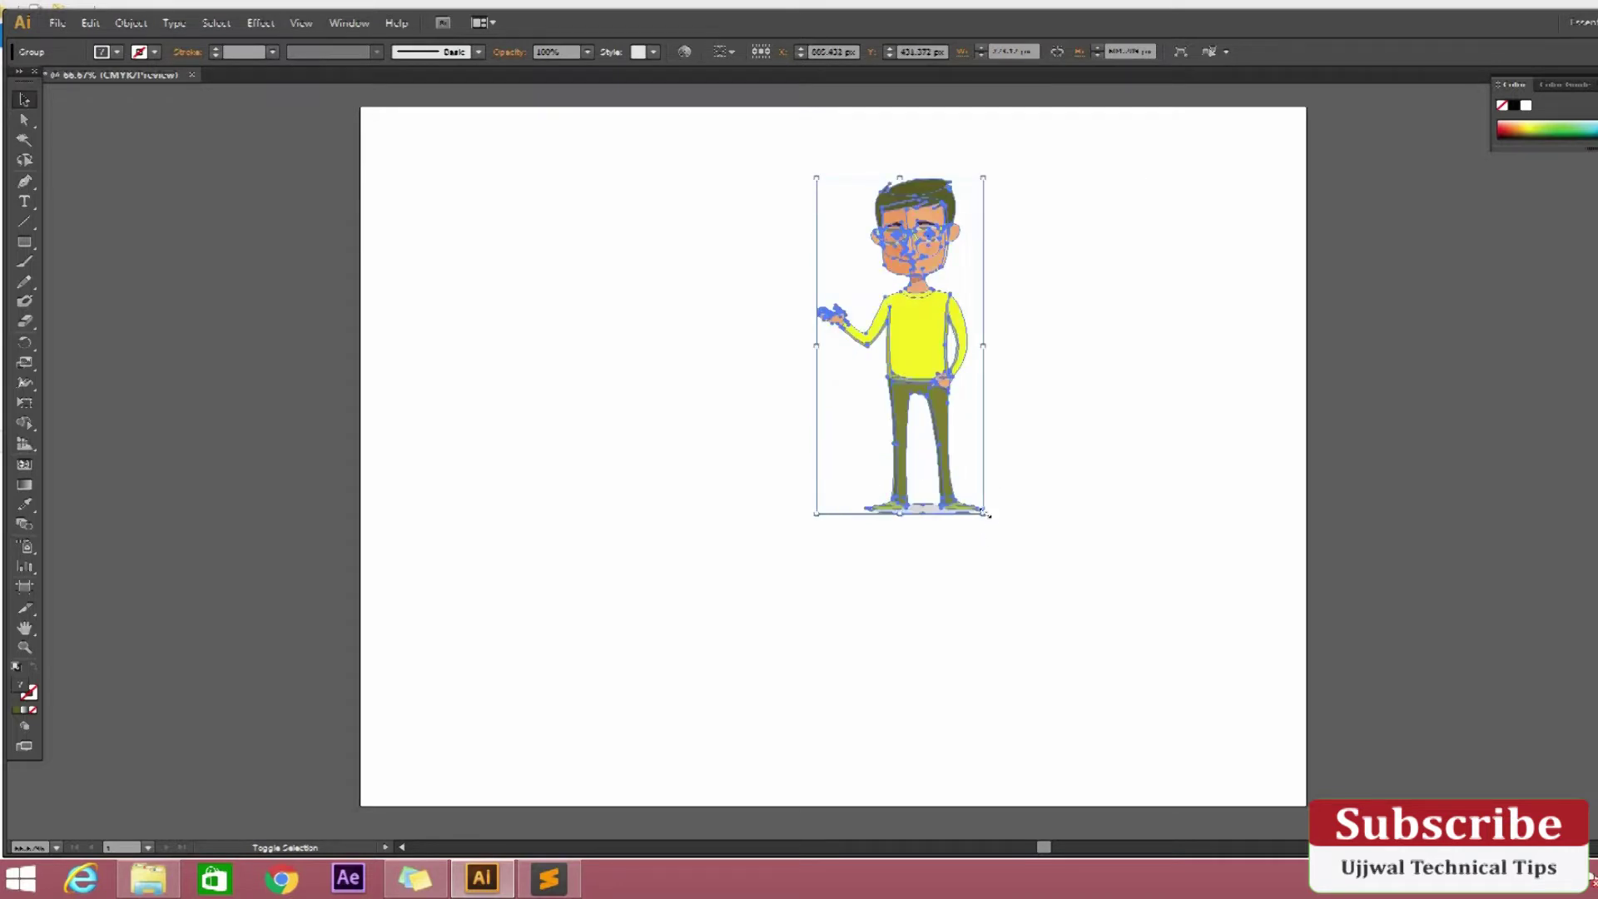
drag(983, 513, 1119, 784)
drag(809, 160, 769, 116)
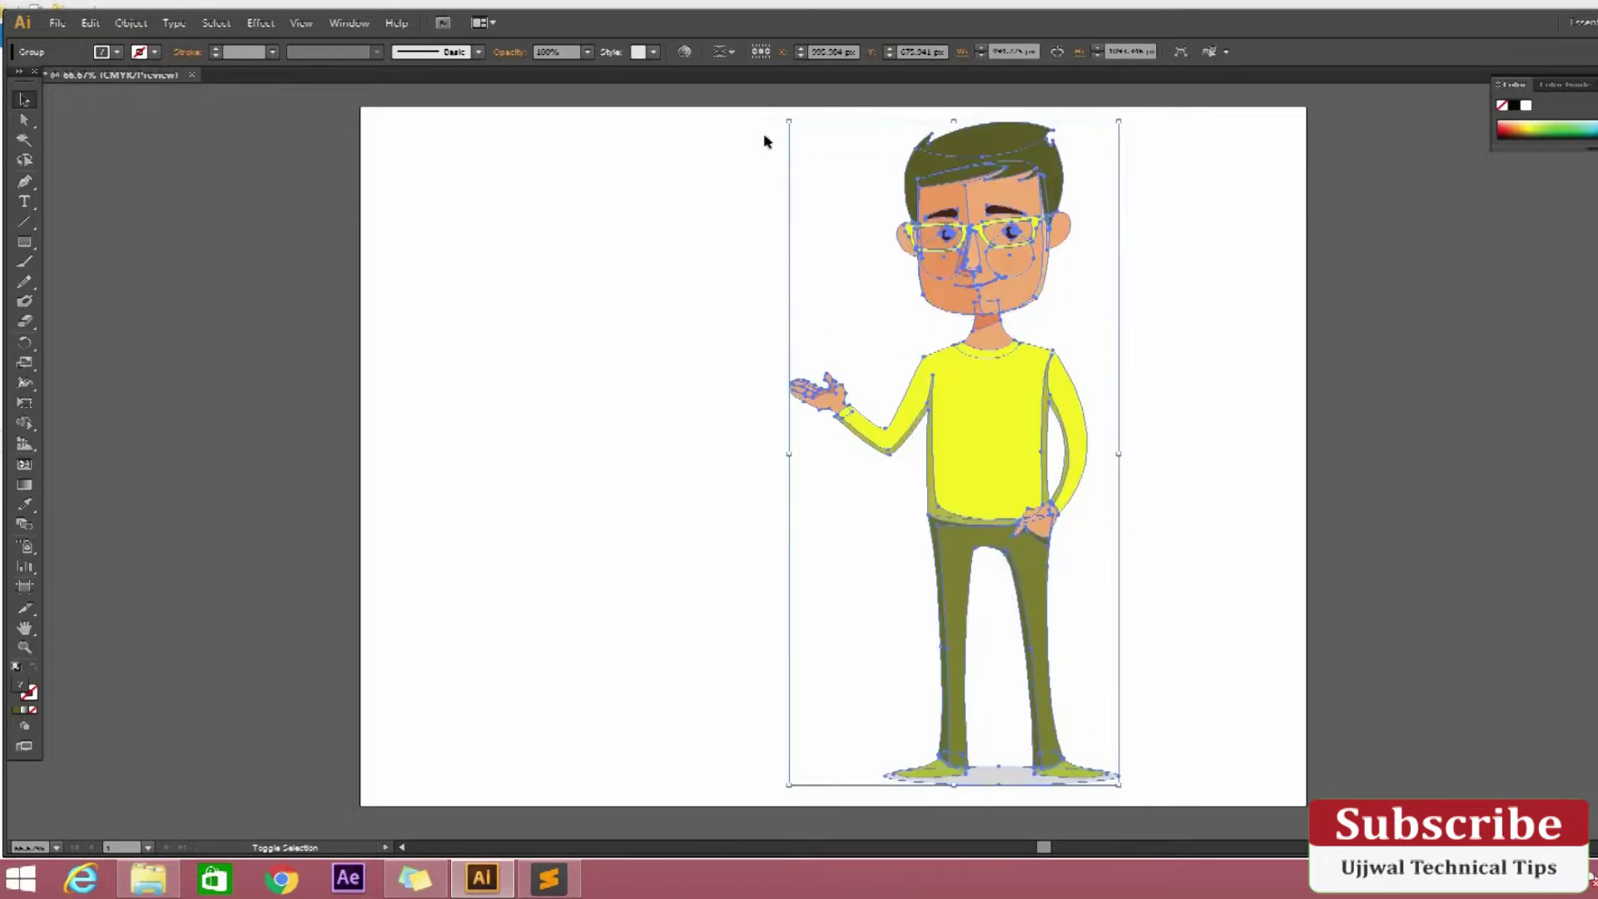
click(145, 215)
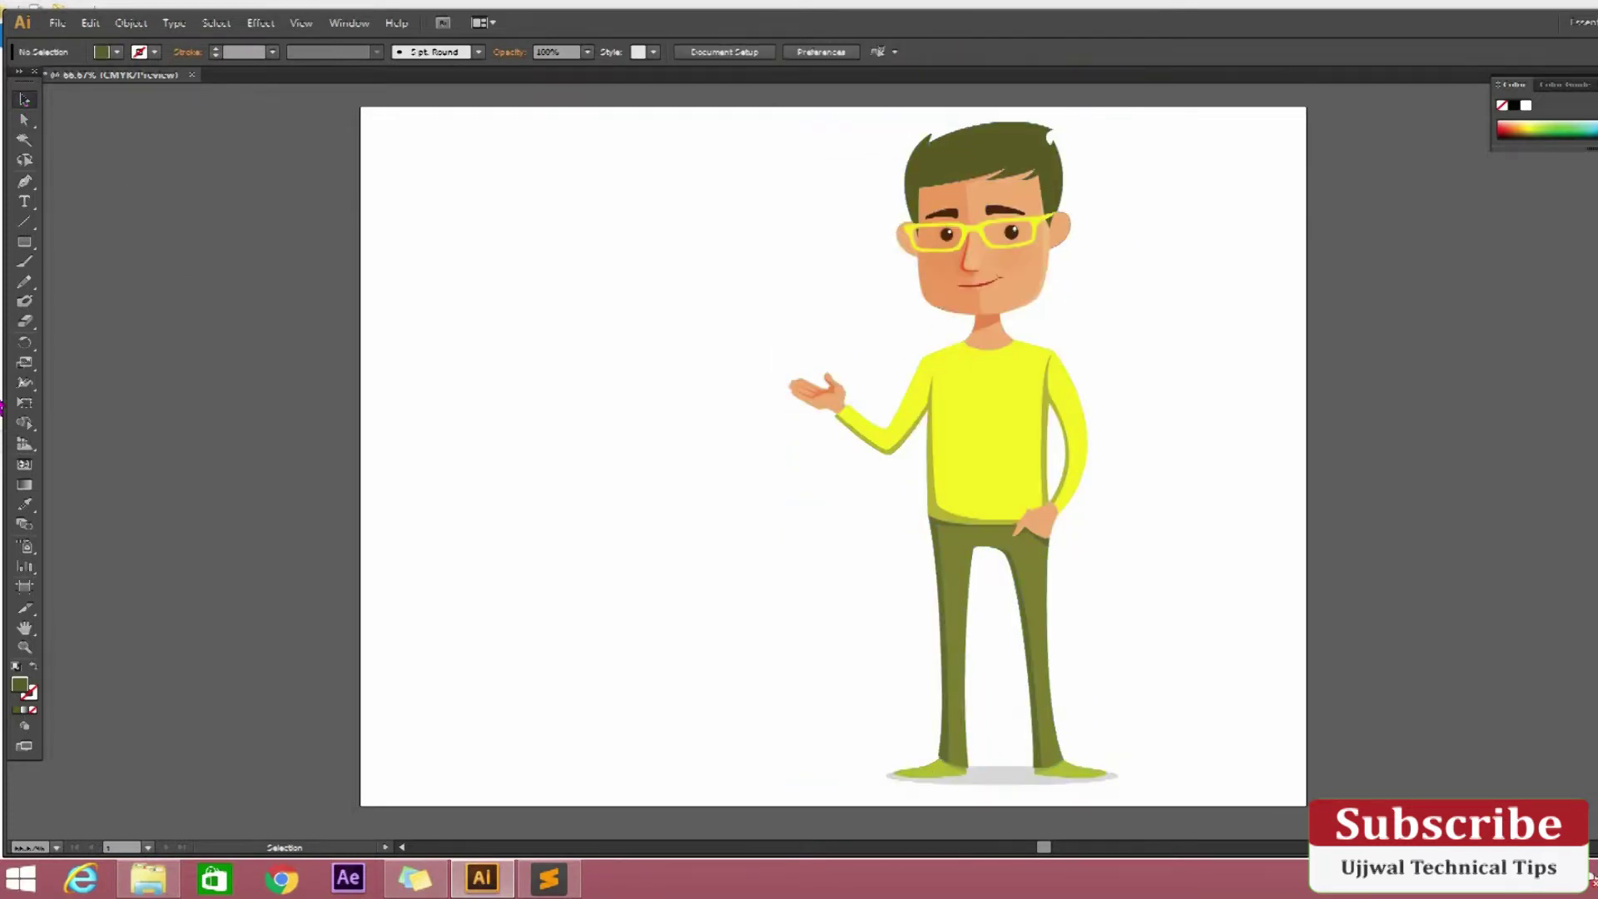
- Narrow the artboard from both sides to about 640 px wide so it fits closely around the character
click(25, 590)
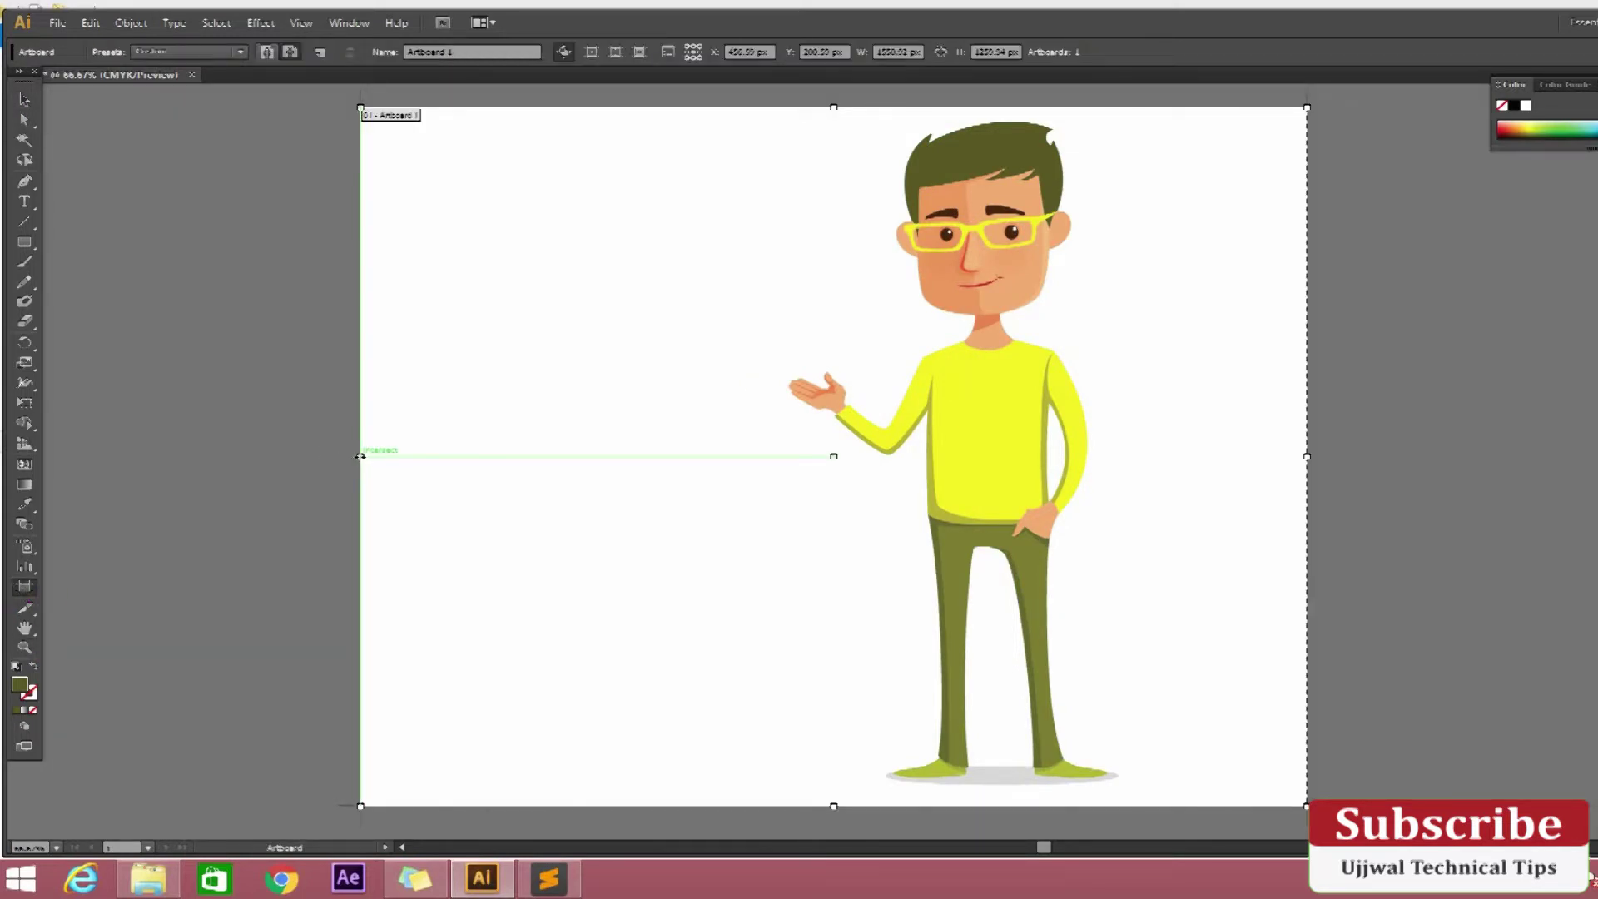
drag(359, 456, 694, 457)
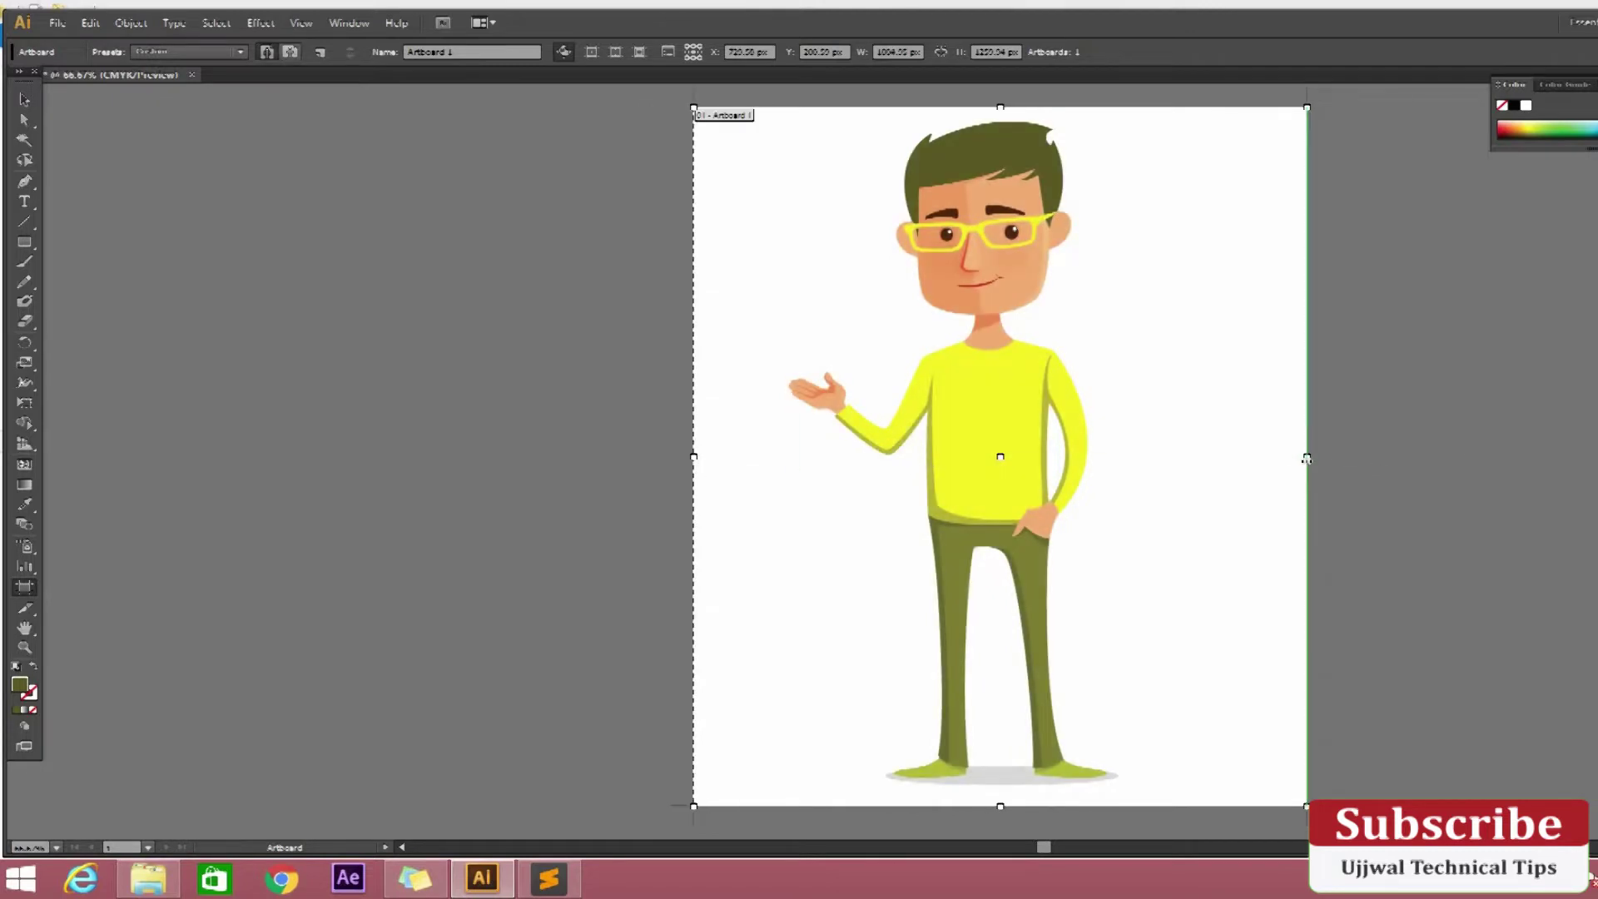
drag(1307, 466, 1146, 477)
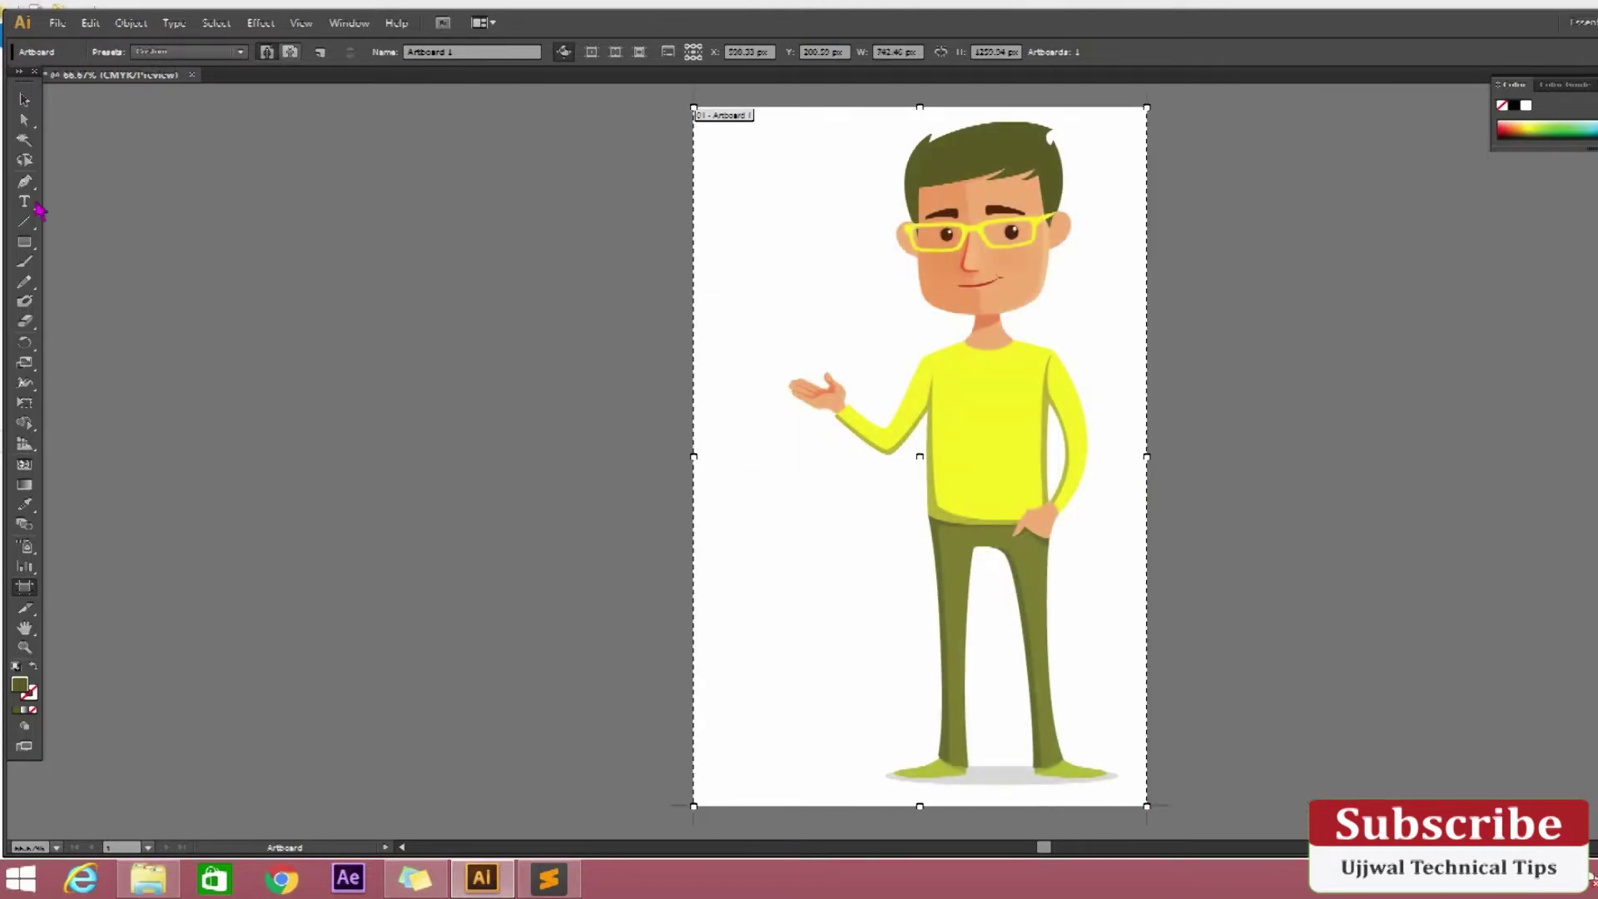
click(24, 101)
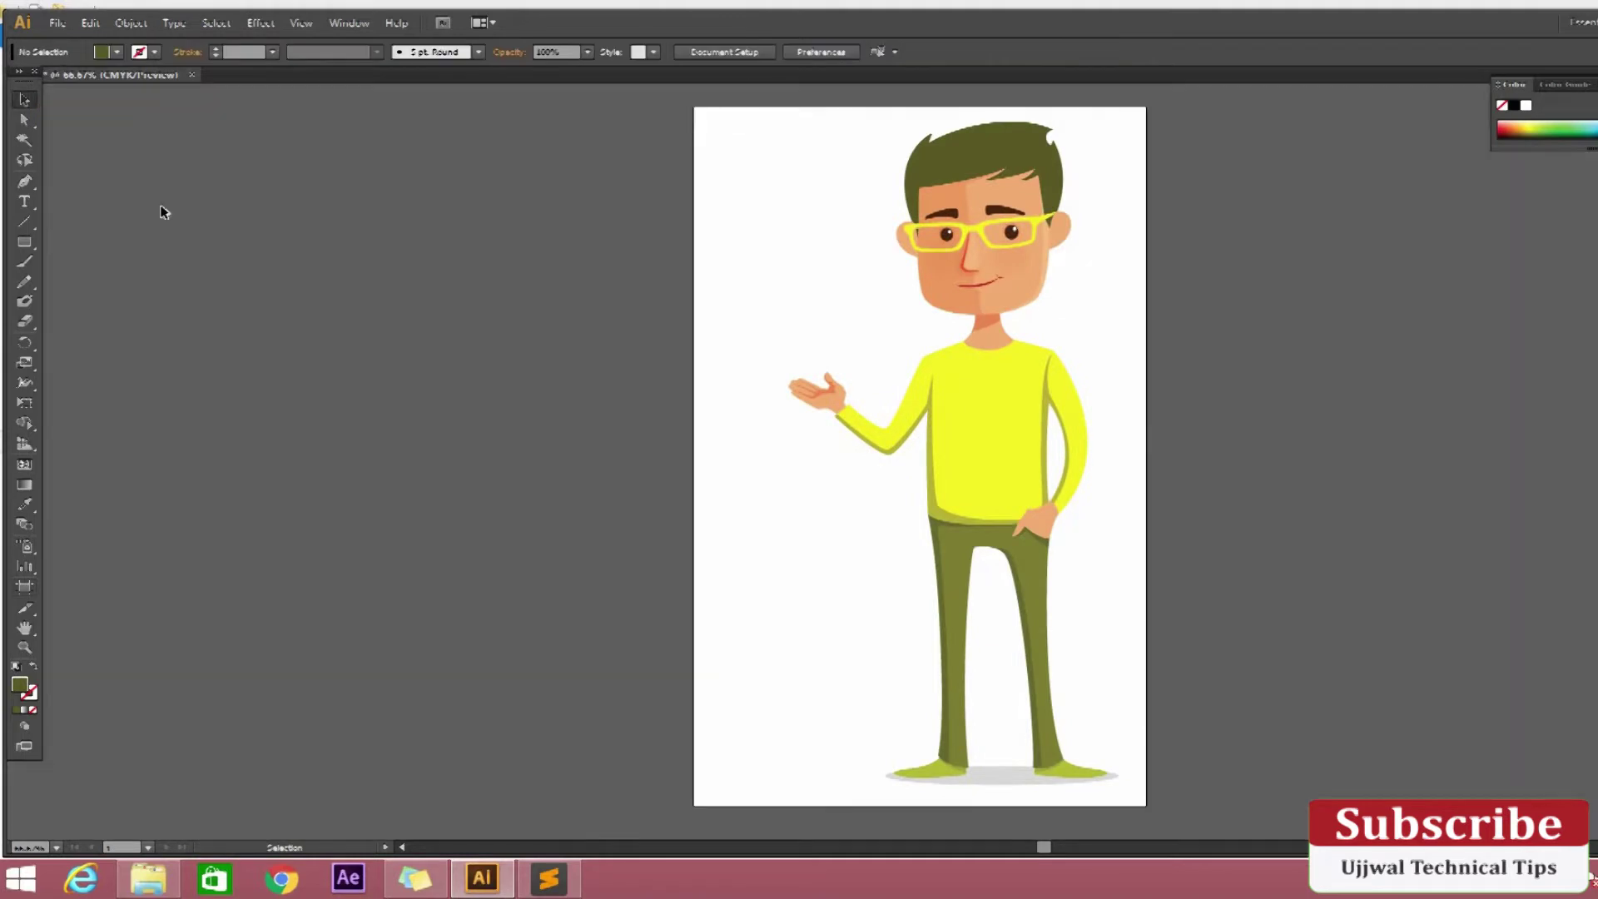
click(24, 587)
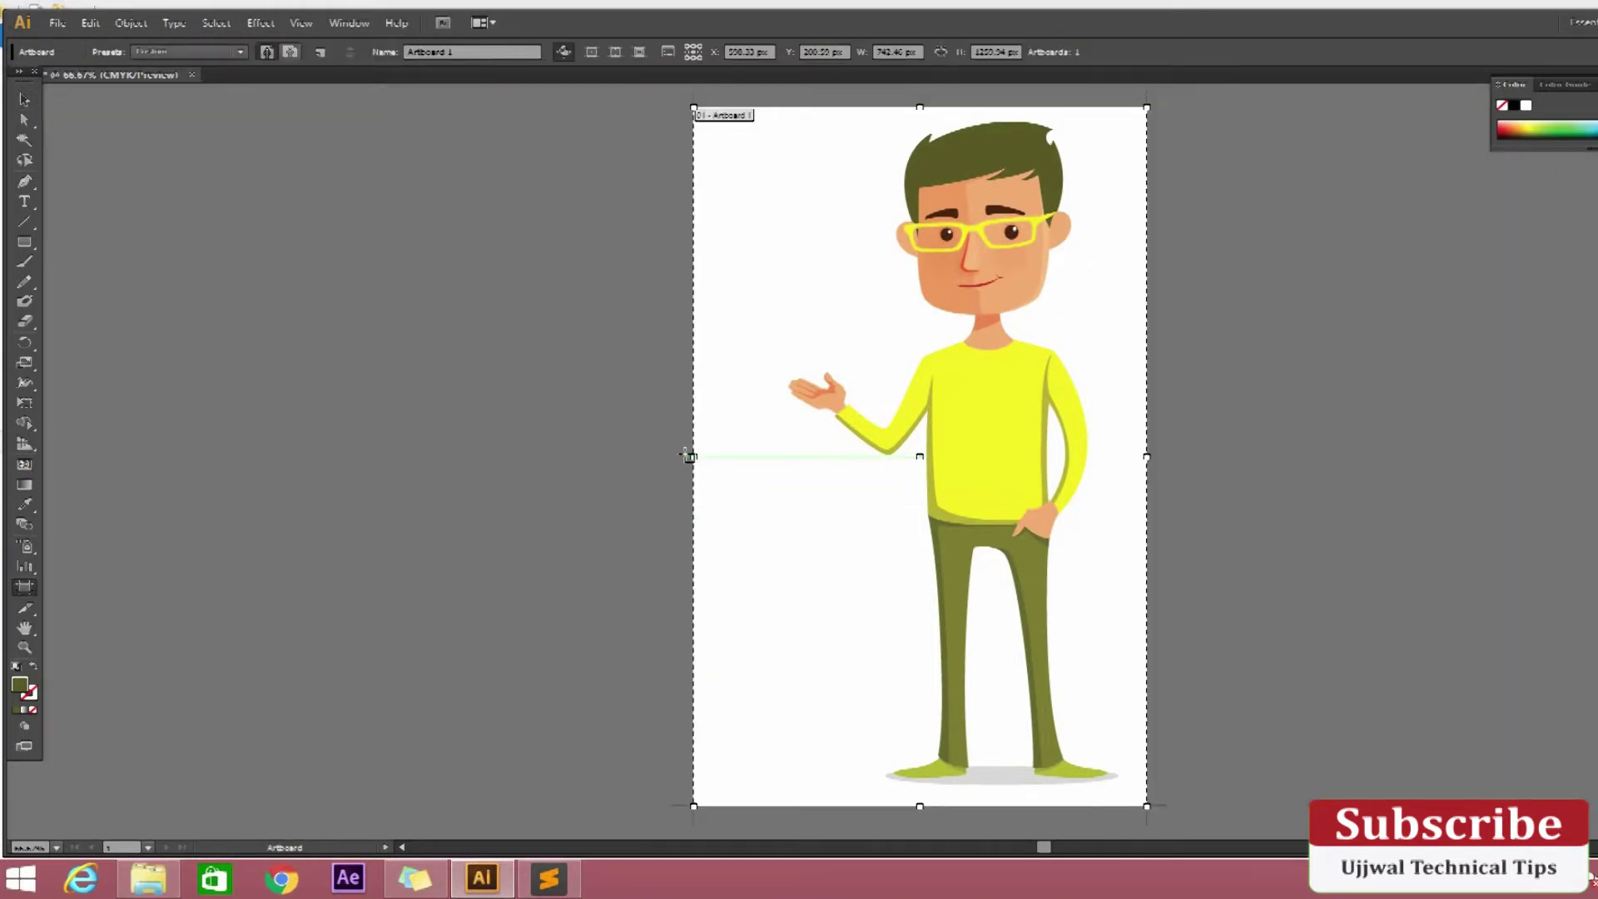
drag(689, 456, 756, 456)
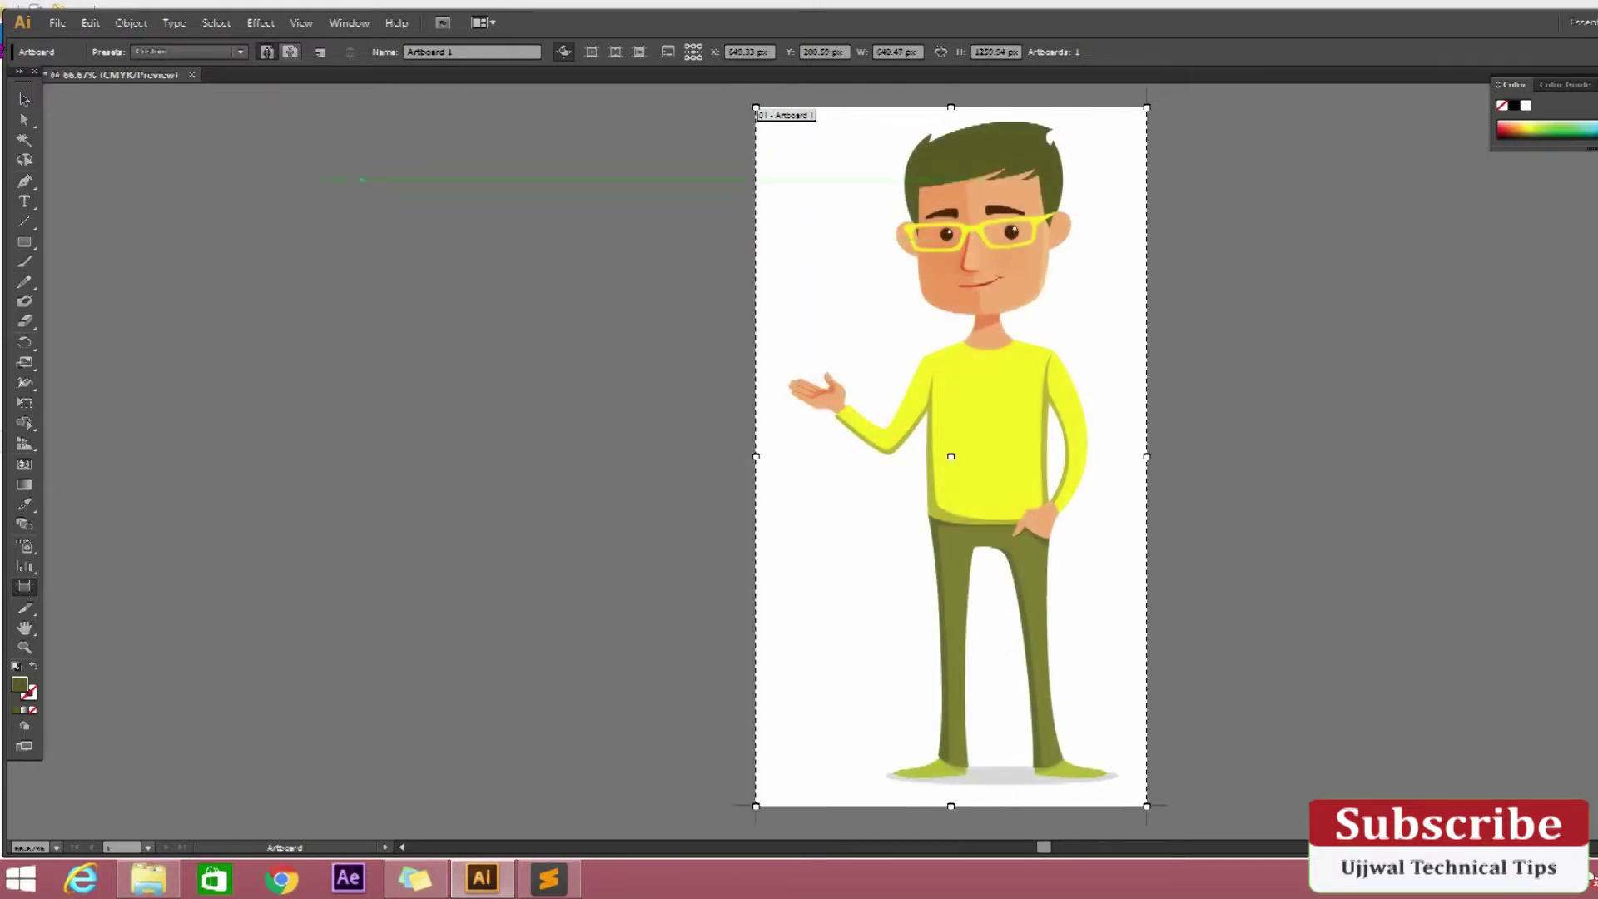
click(24, 99)
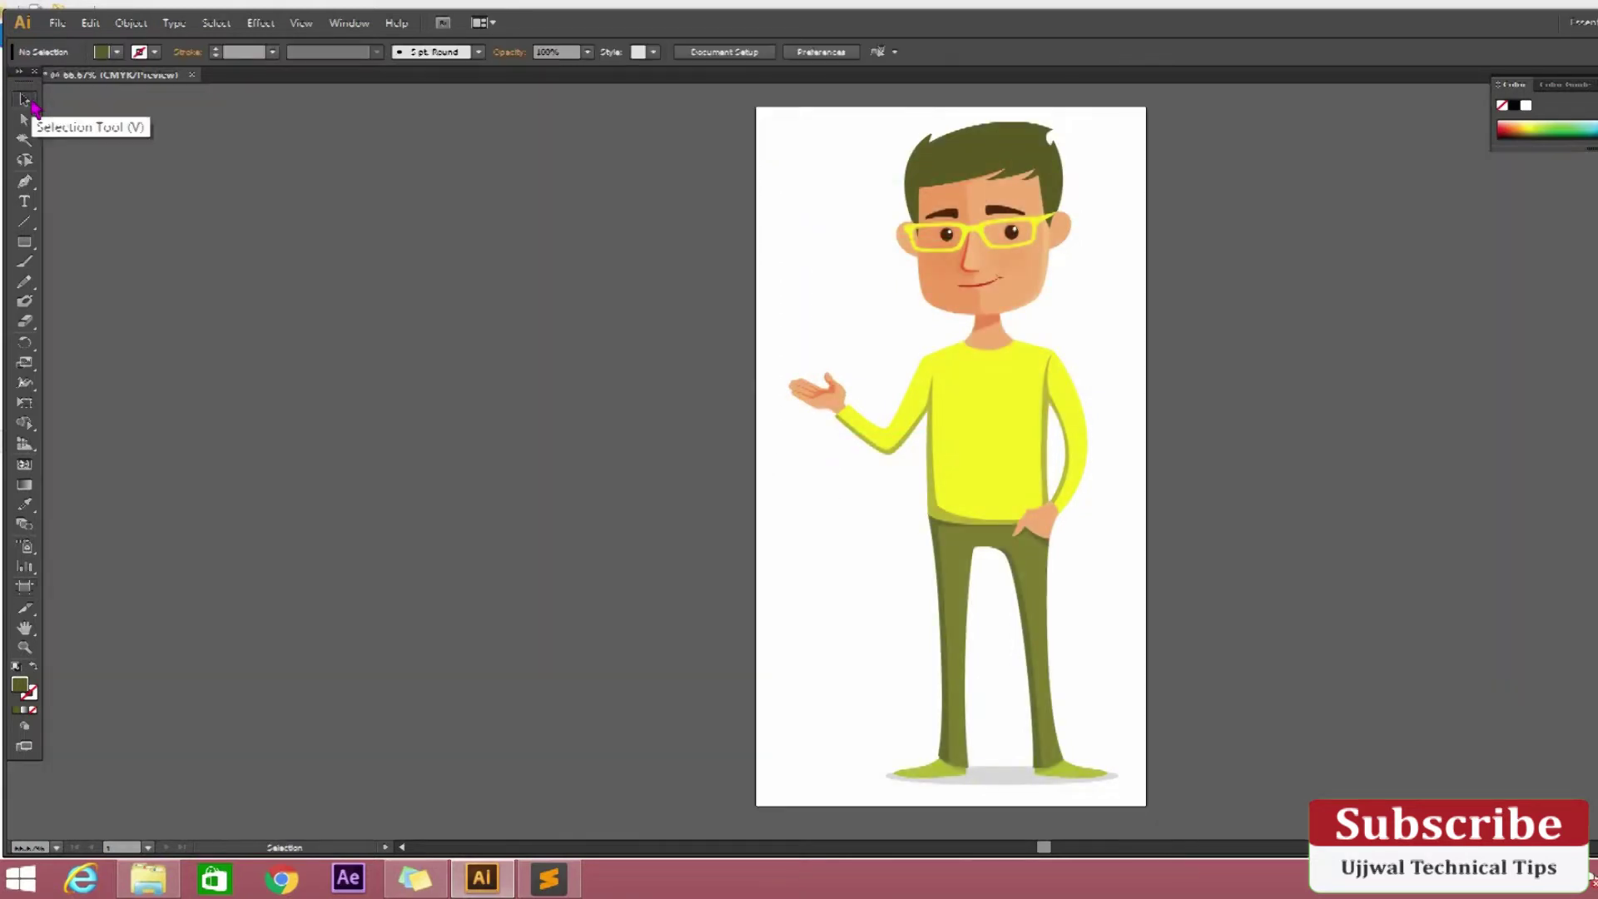
key(ctrl+minus)
key(ctrl+minus)
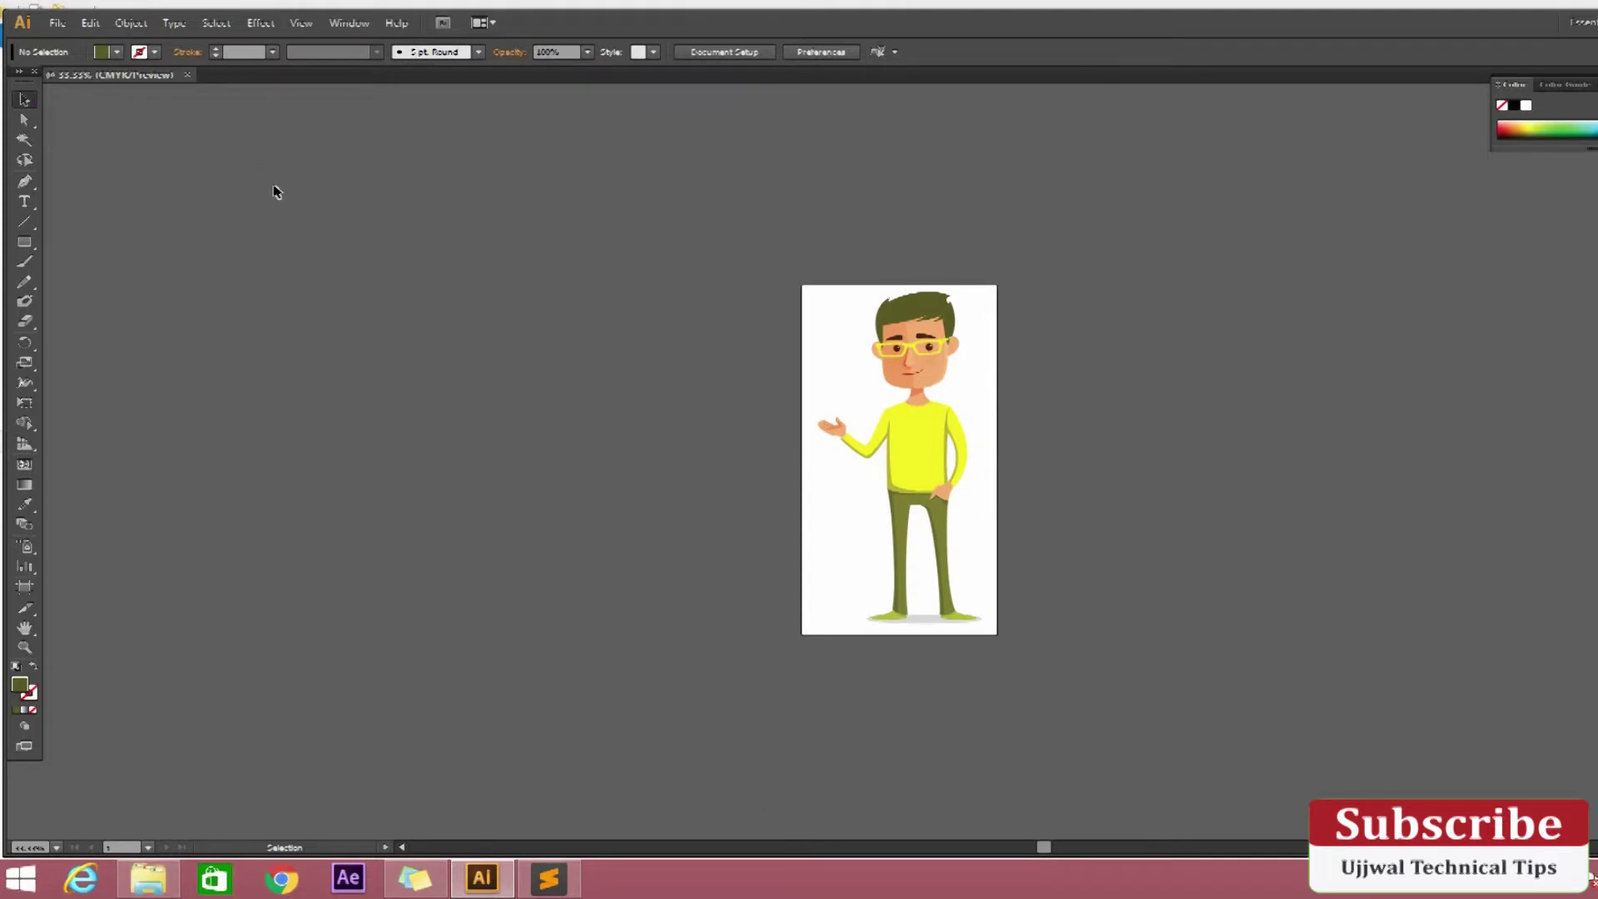
- Start saving the artwork under a new name and browse to Local Disk (D:)
click(57, 22)
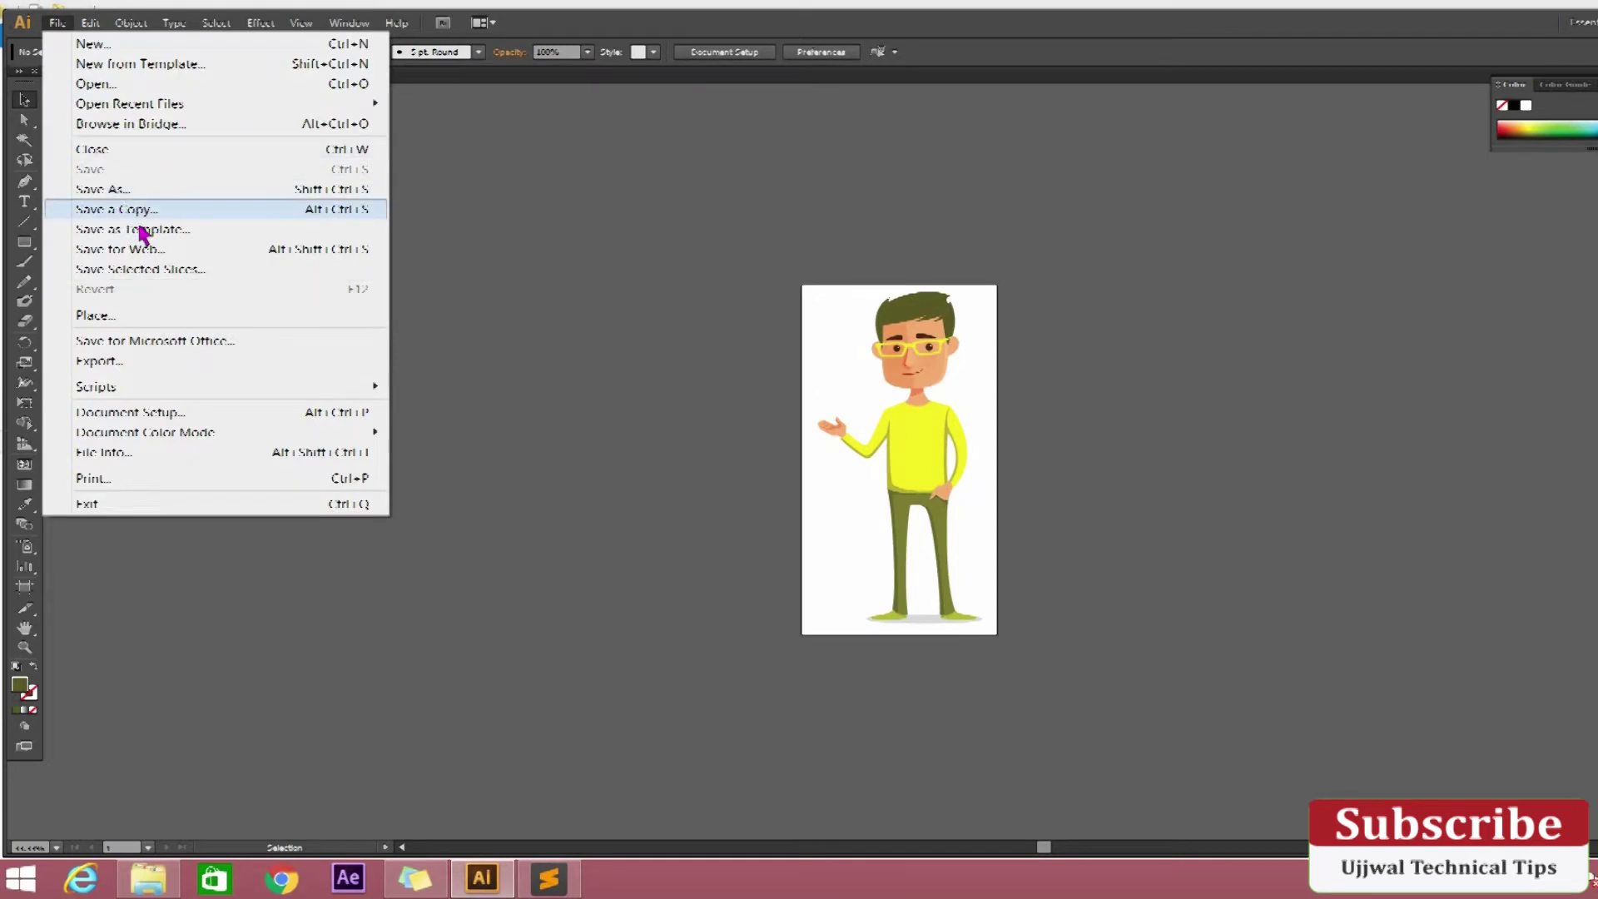
click(150, 190)
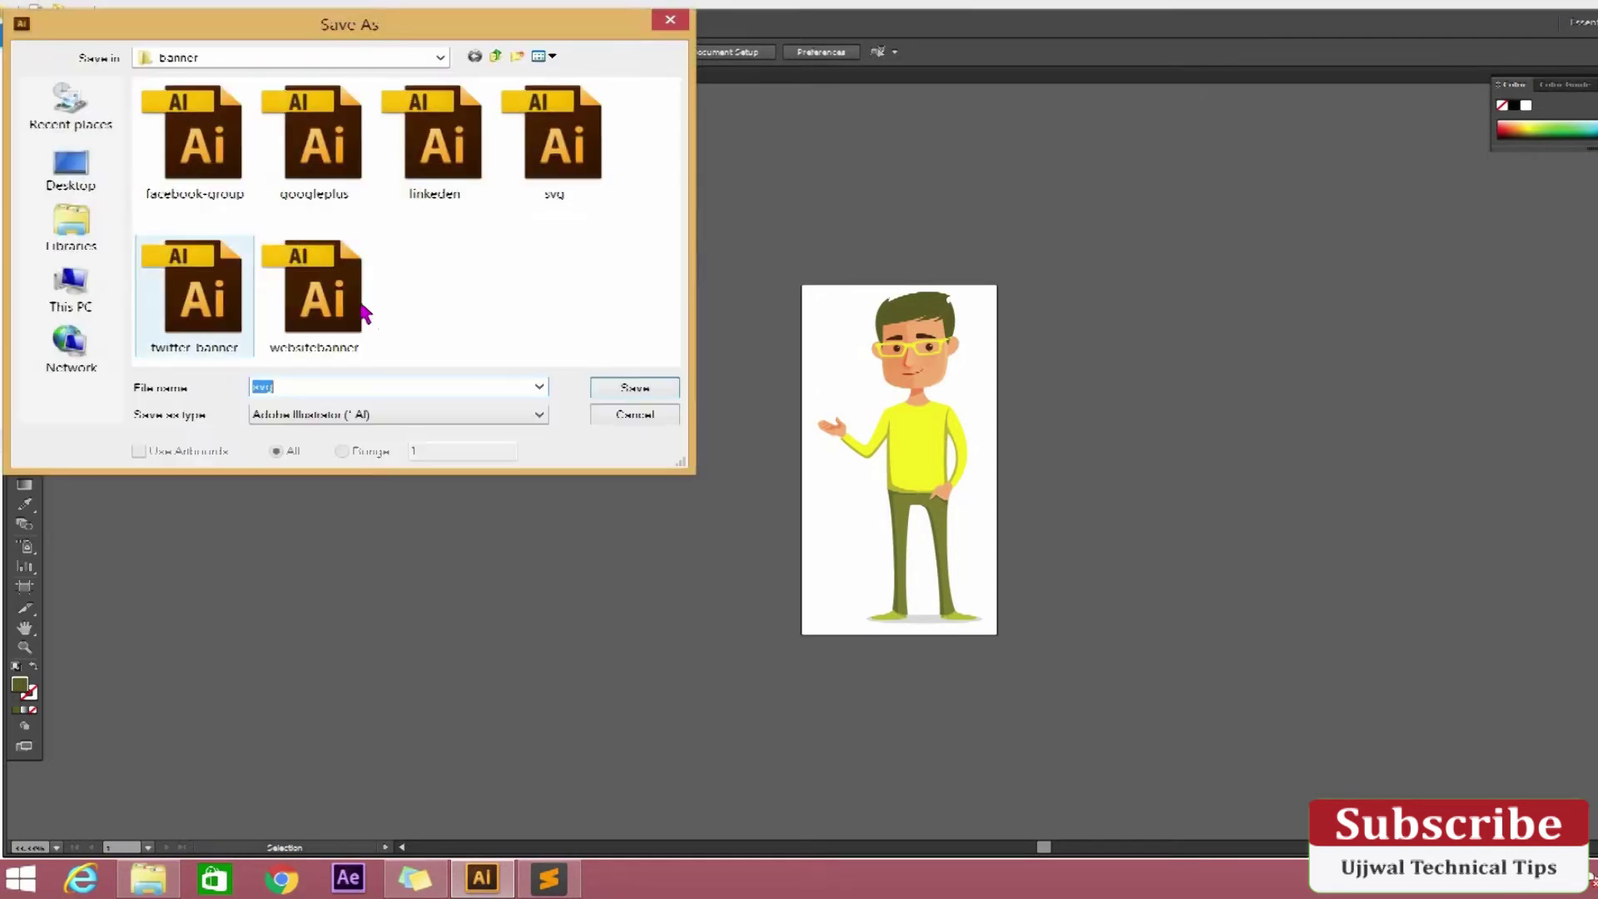
click(66, 170)
click(107, 298)
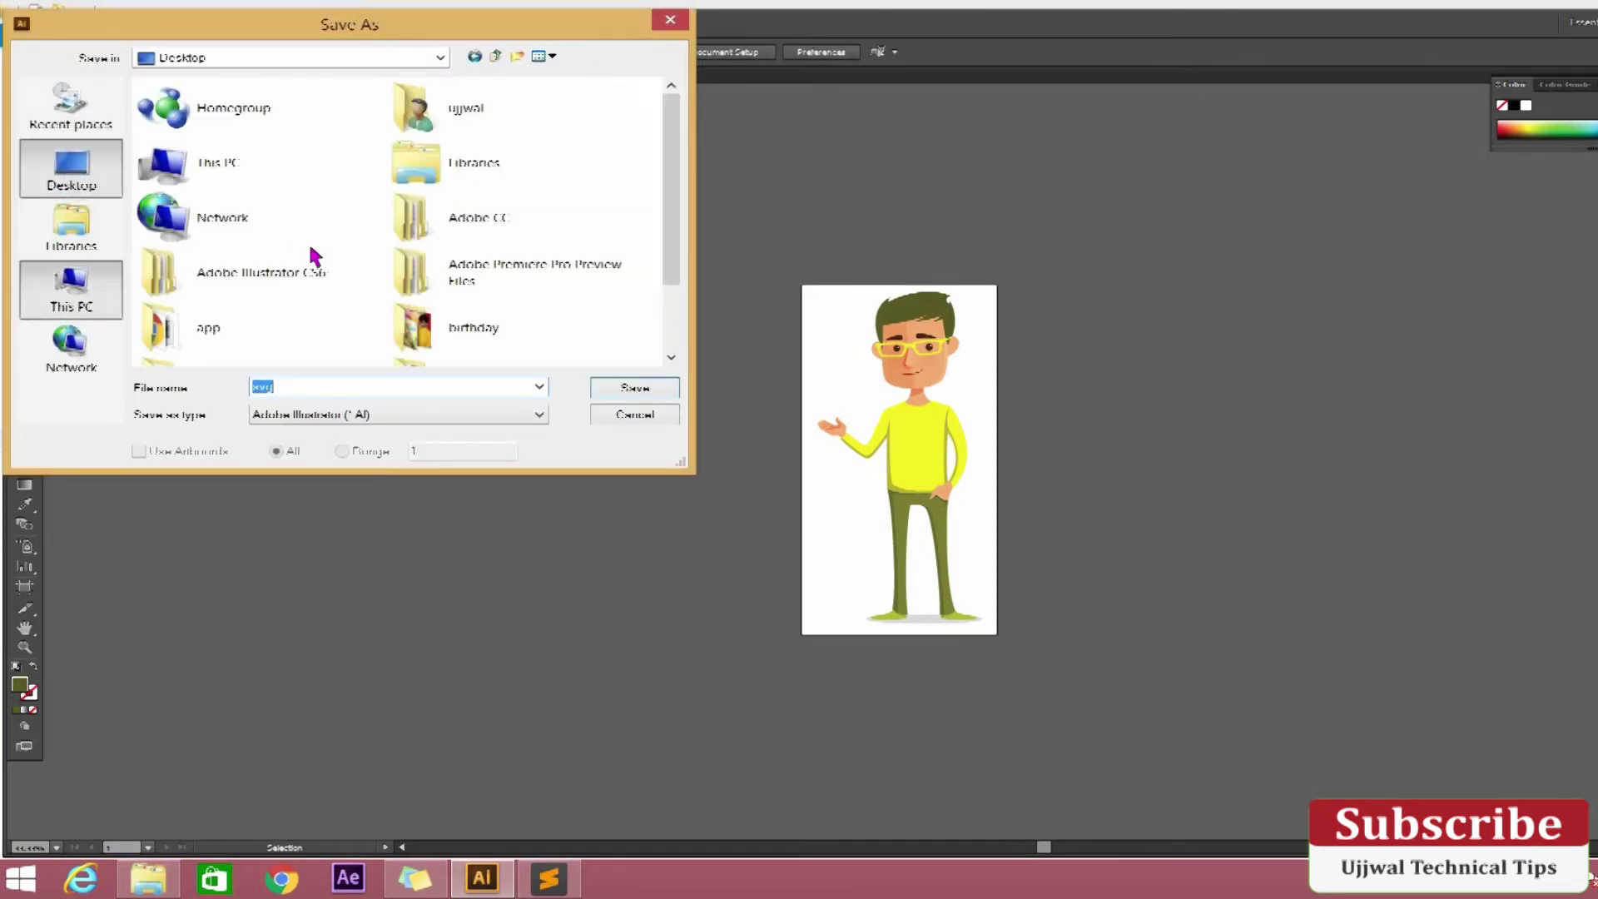
click(488, 331)
double_click(488, 331)
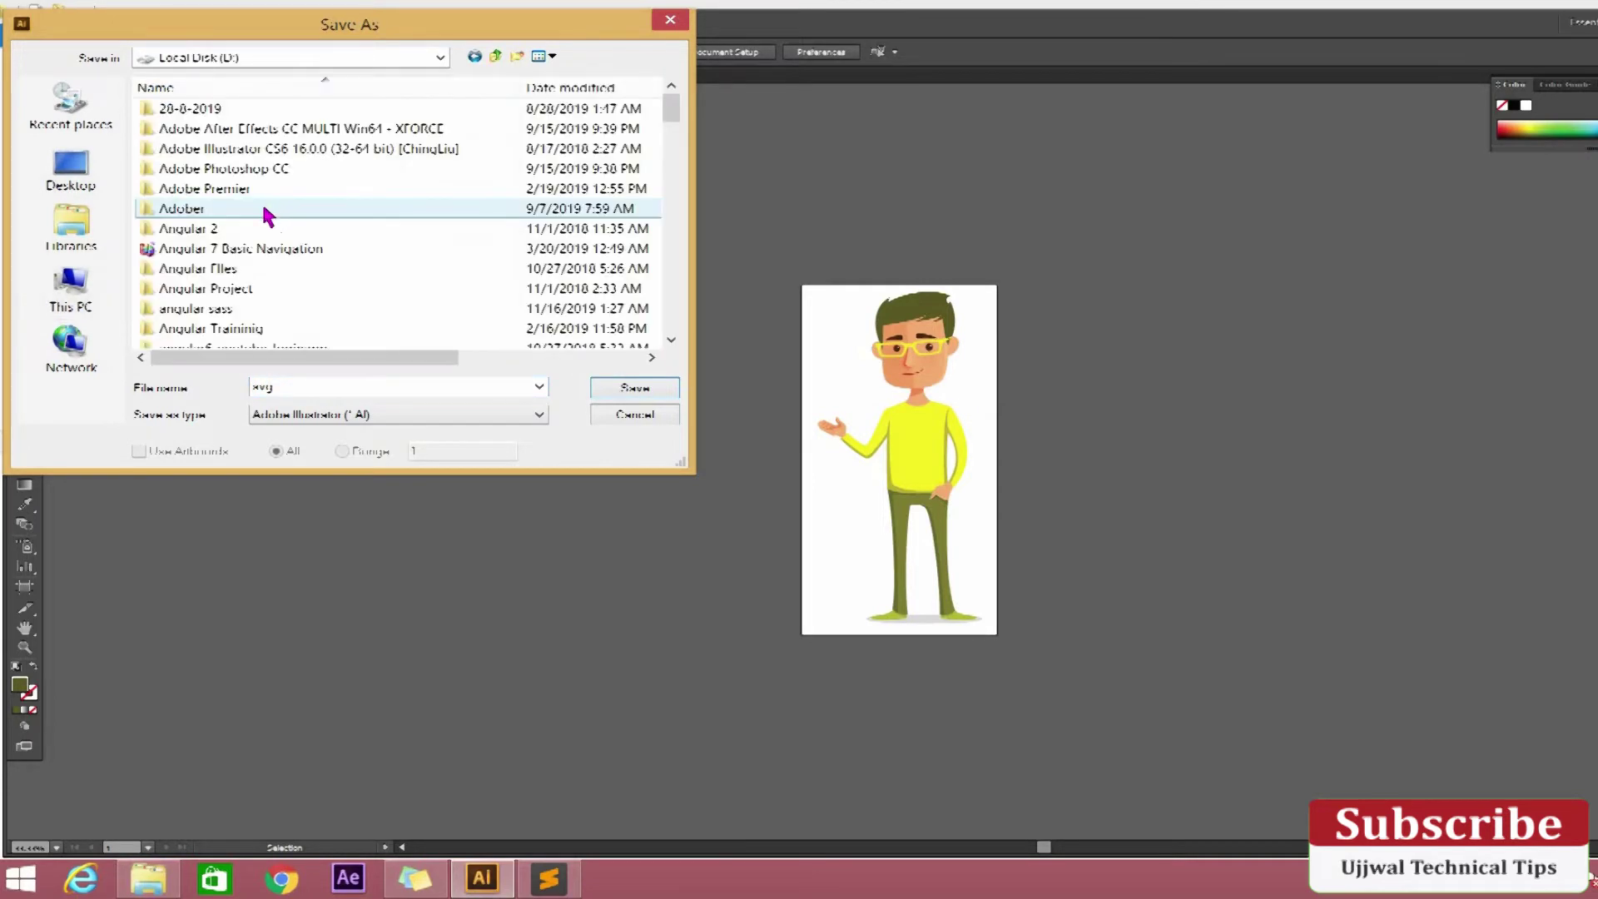
key(u)
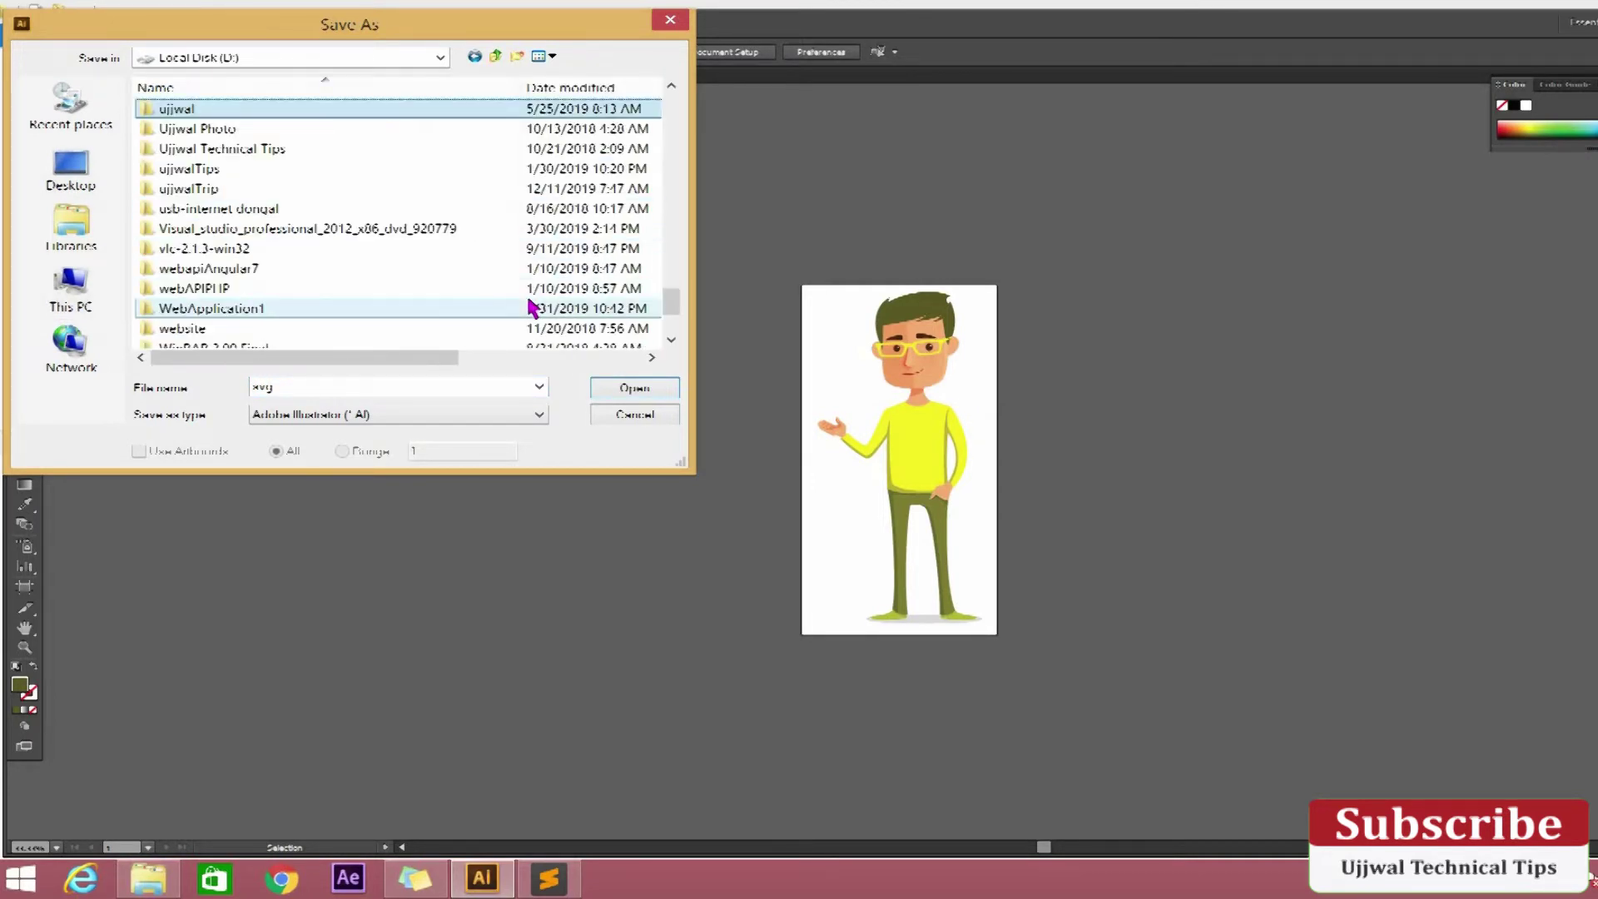
key(Down)
key(Down)
key(Down)
key(Down)
key(Down)
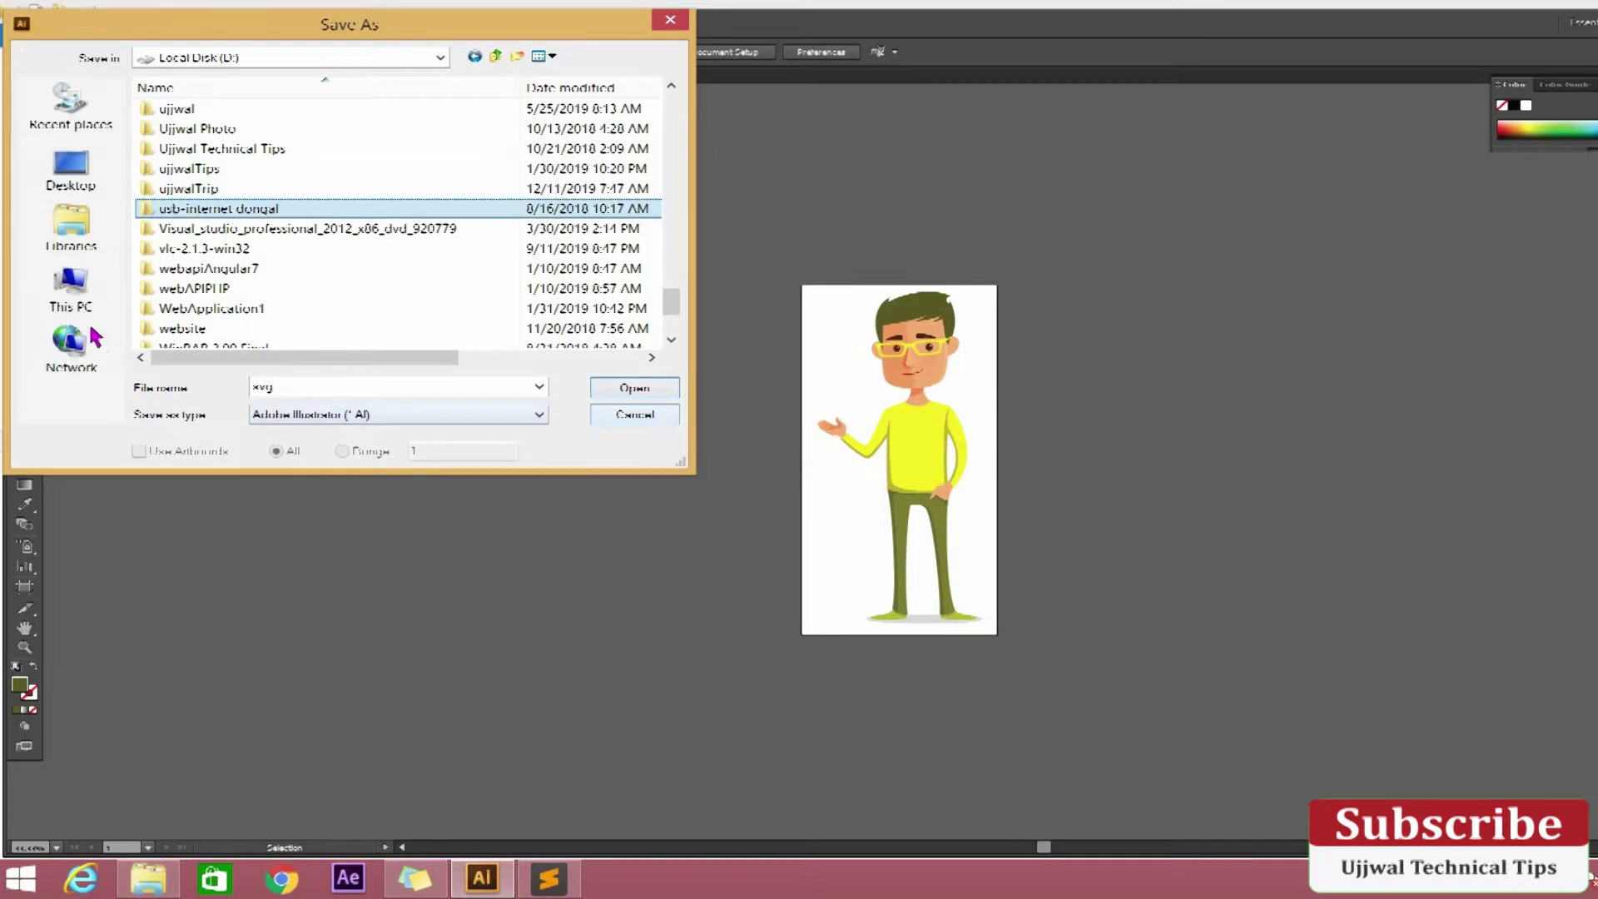
click(80, 296)
click(270, 362)
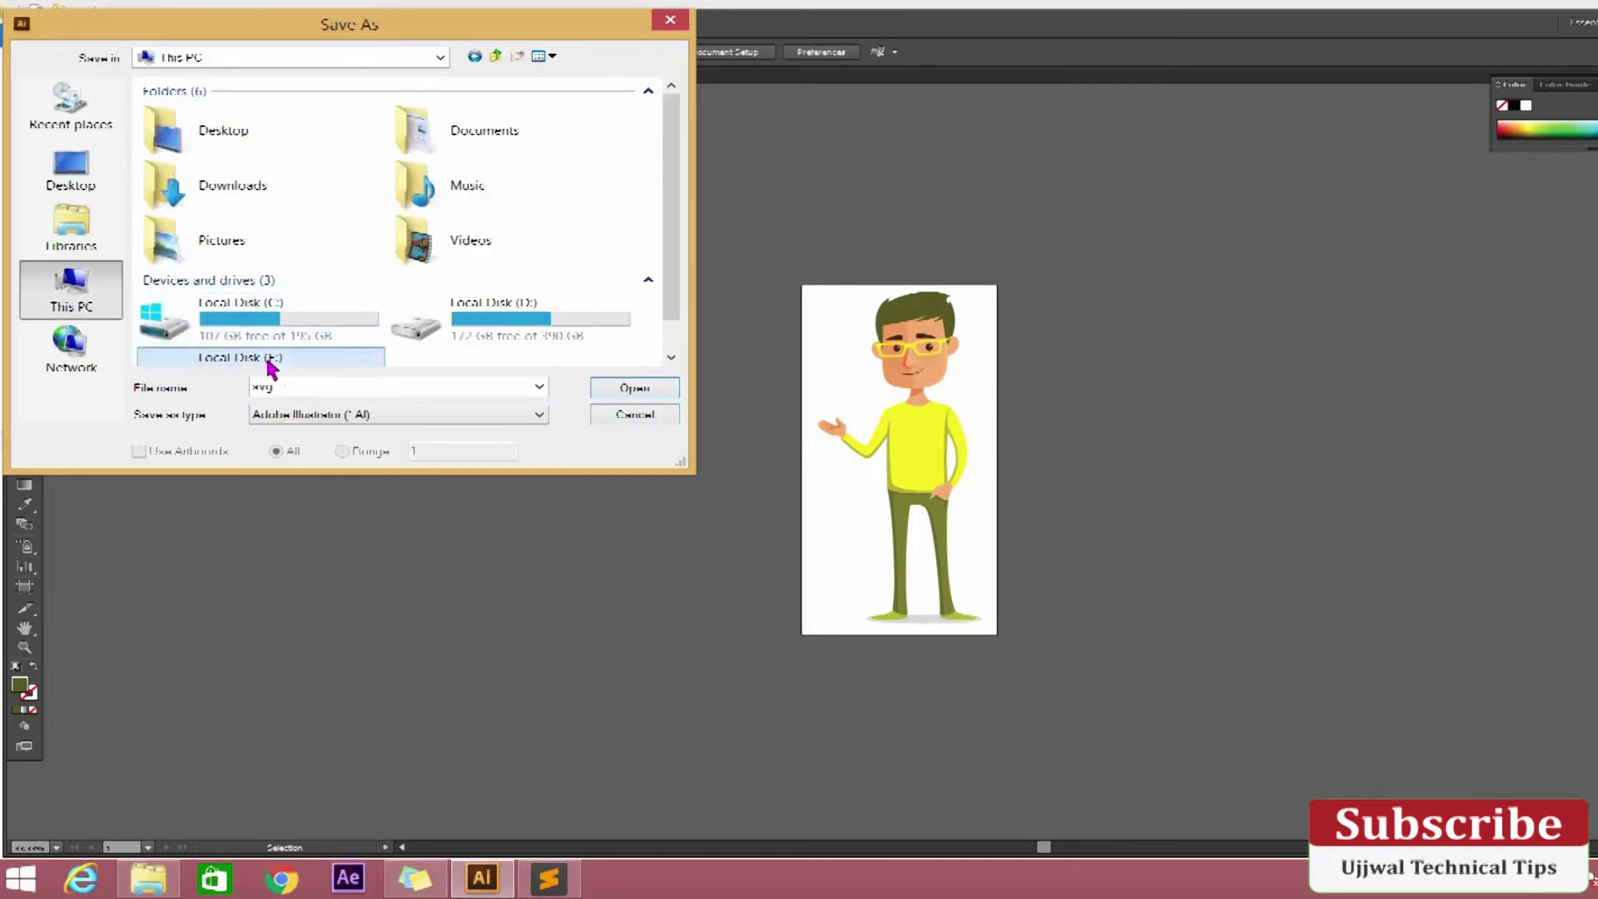
double_click(270, 363)
key(u)
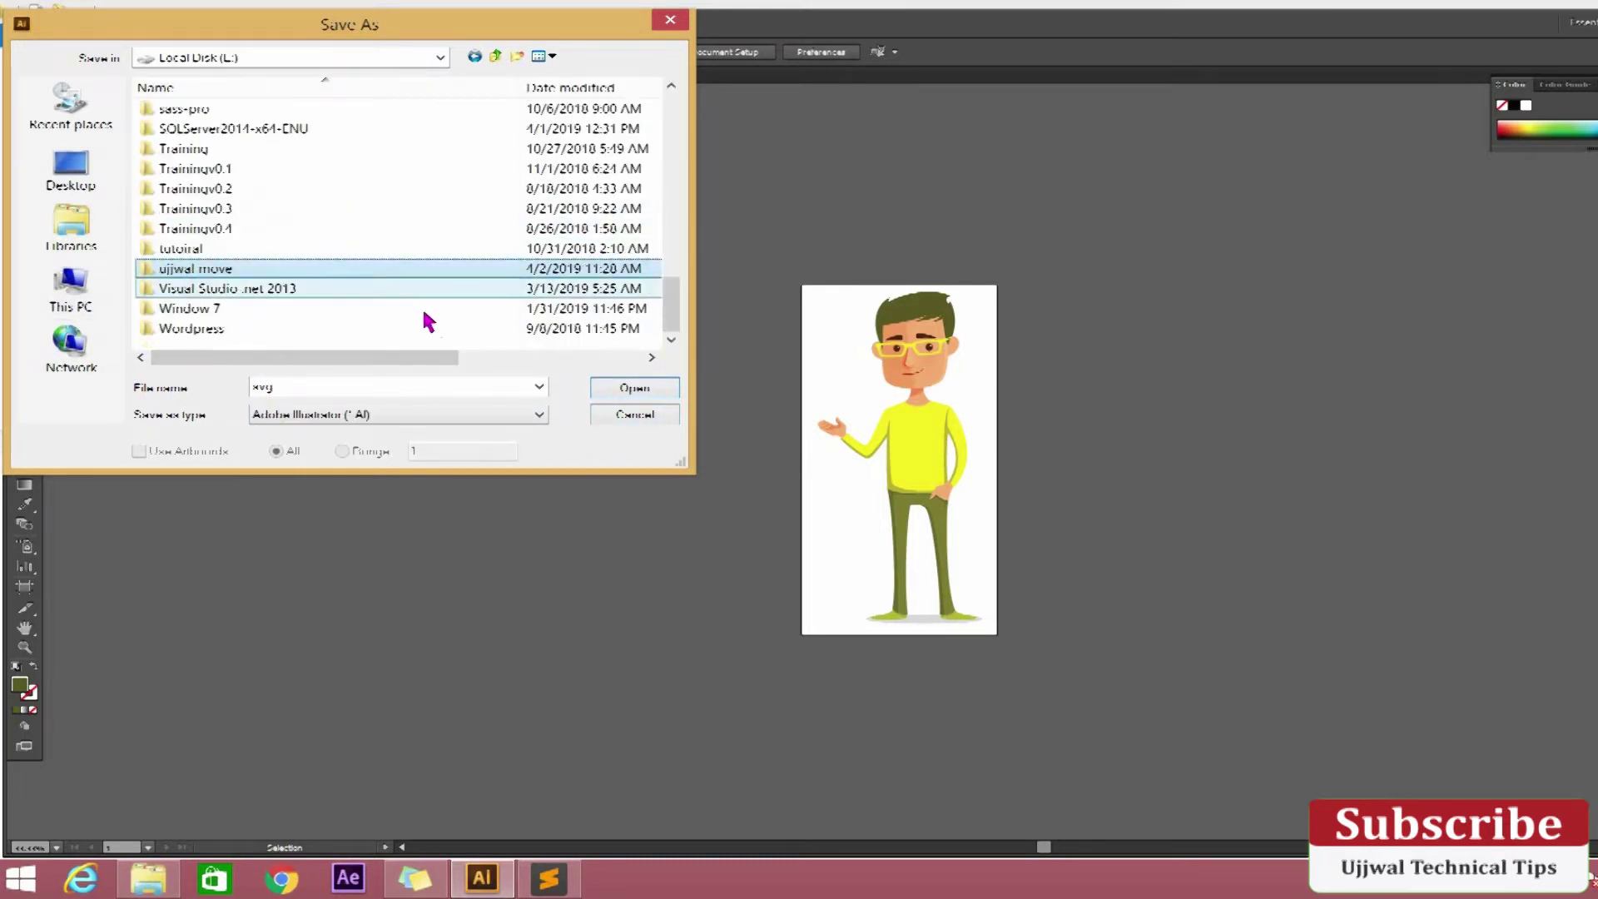
key(alt+Tab)
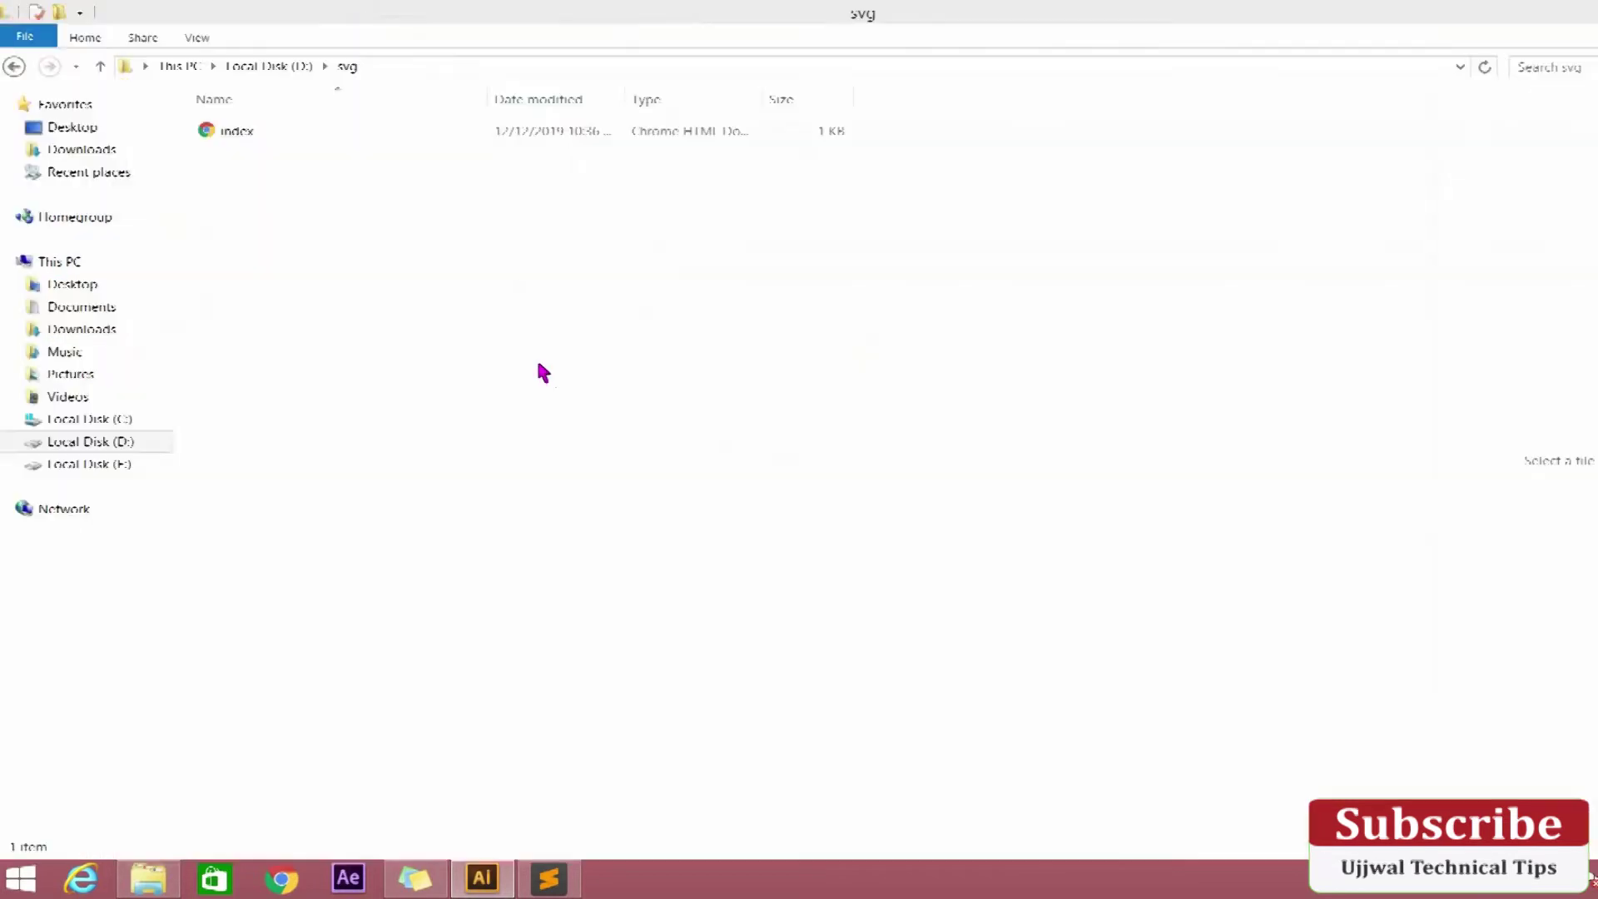
key(alt+Tab)
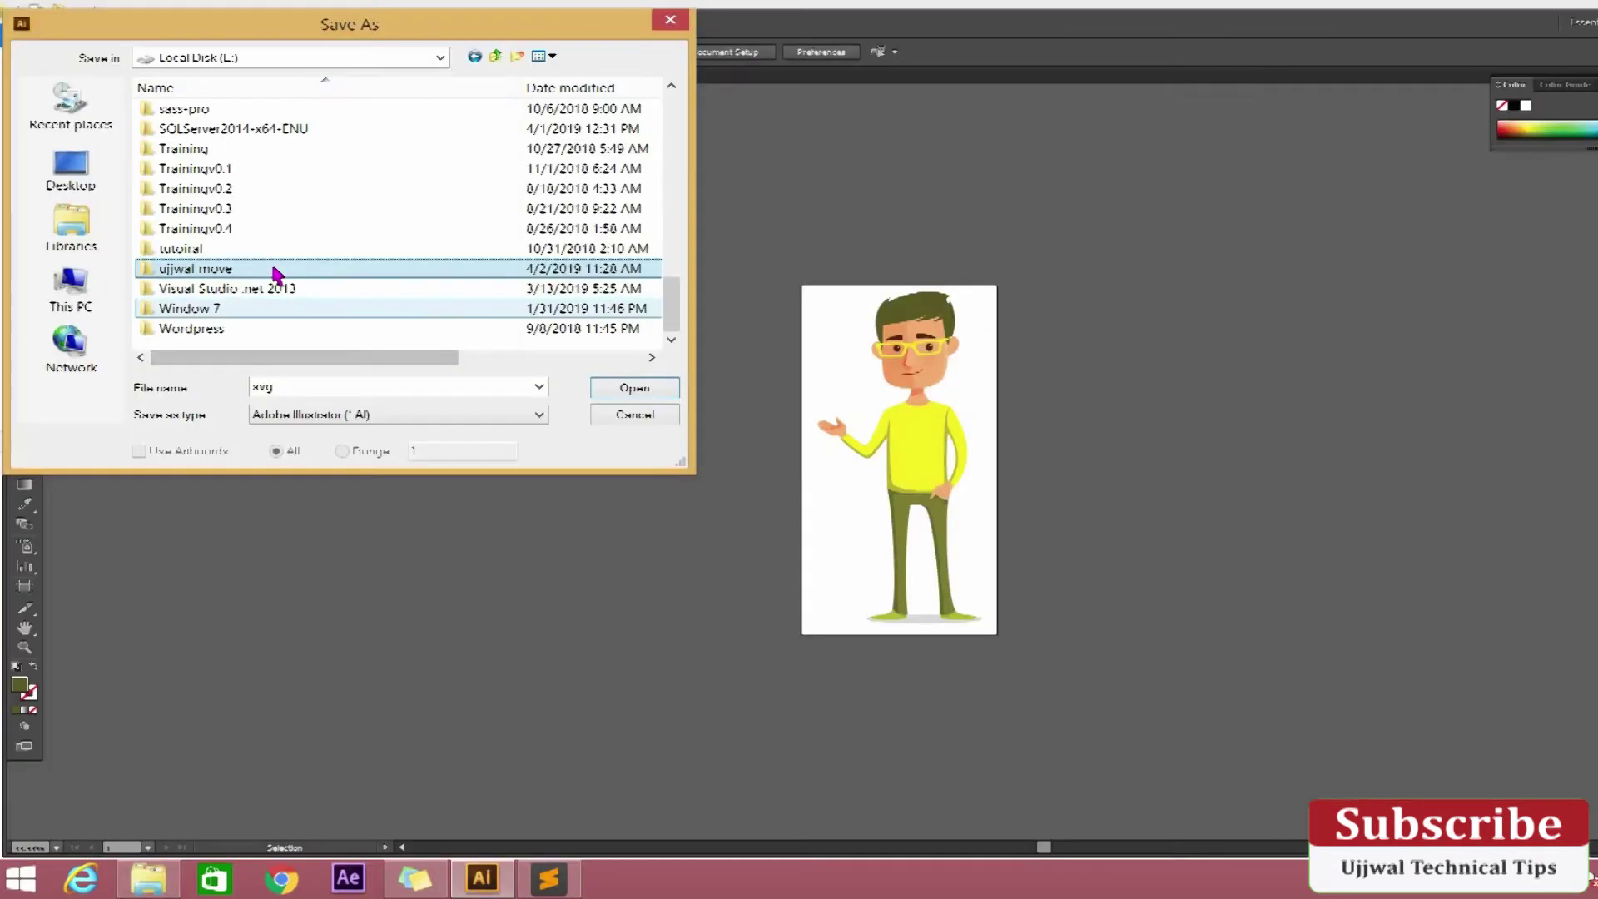
- Choose the svg folder on Local Disk (D:) as the save location
click(90, 270)
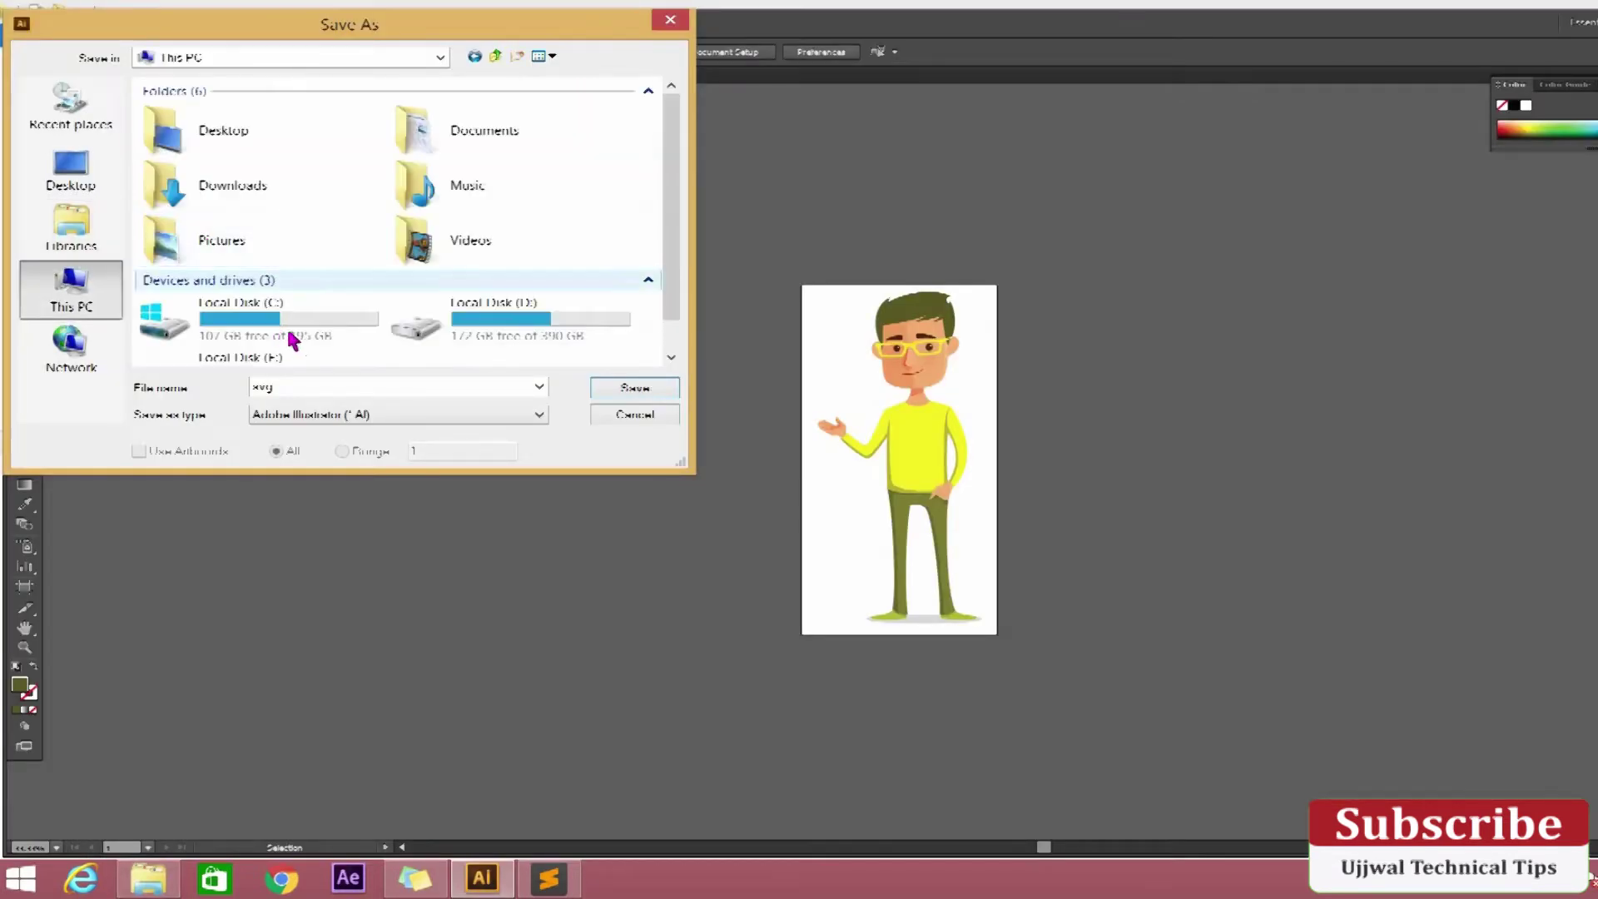
double_click(494, 325)
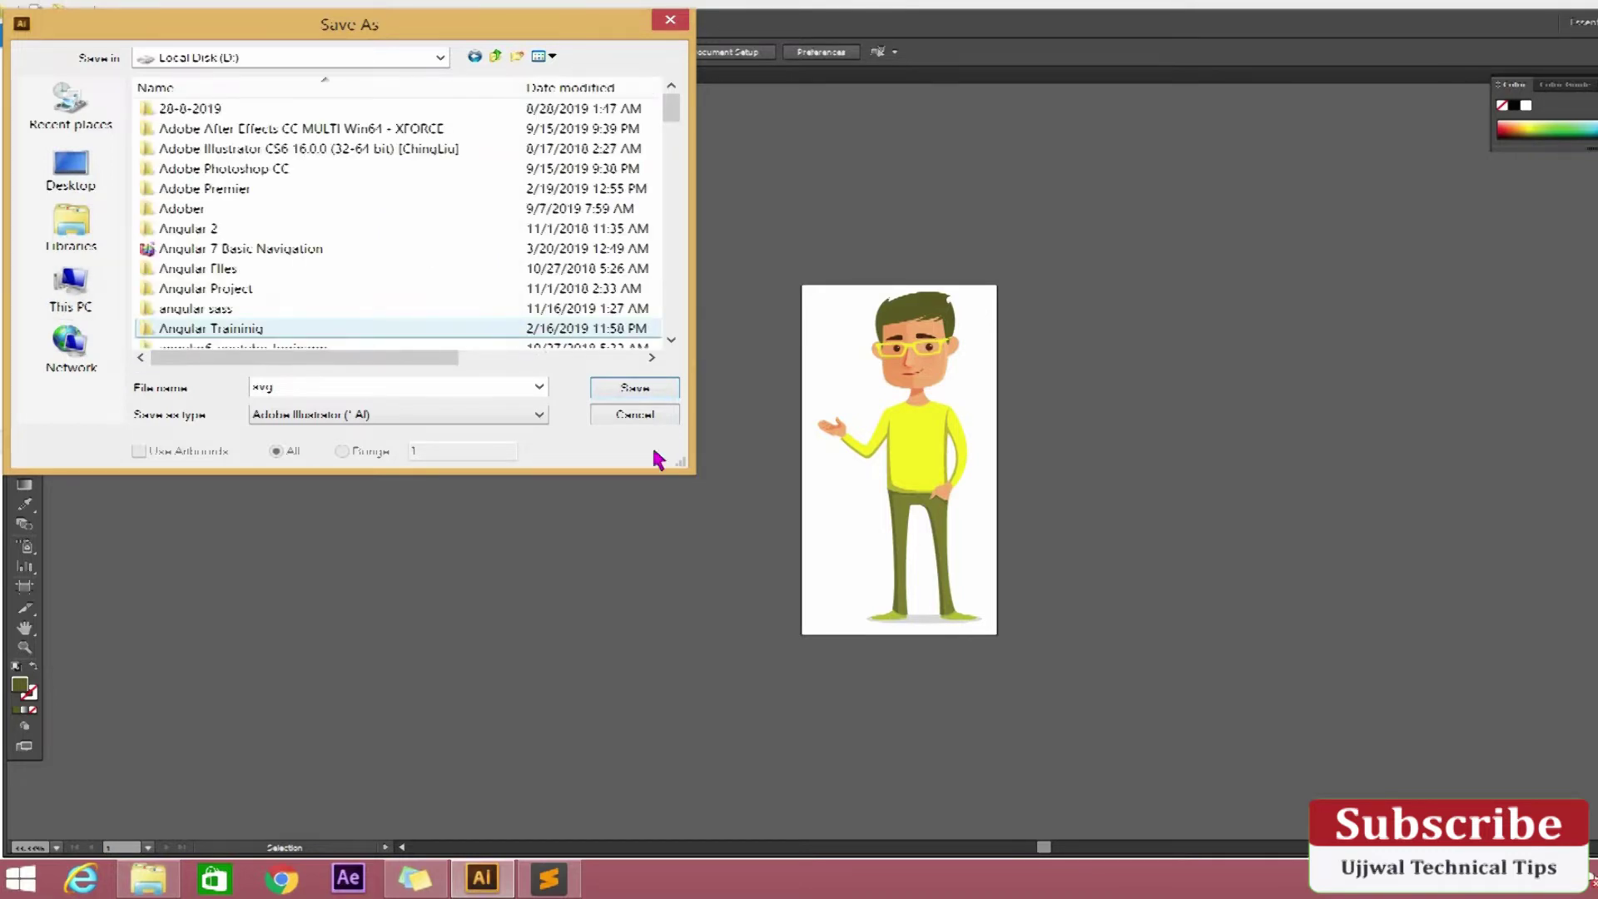
key(s)
key(s)
key(s)
key(s)
key(s)
key(s)
key(s)
key(s)
key(s)
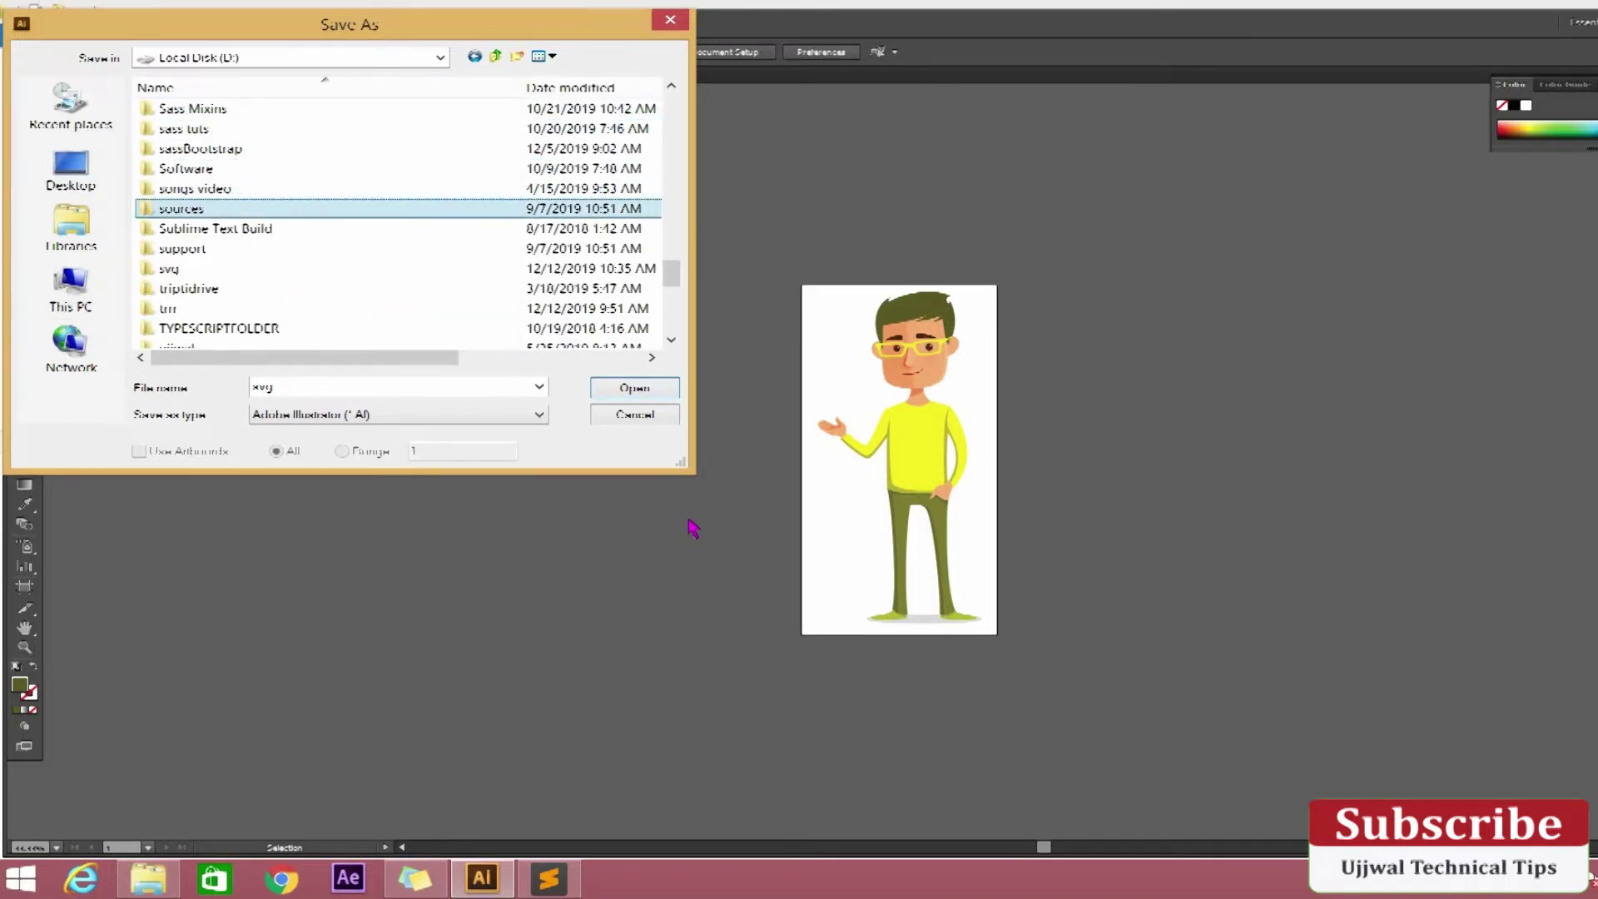
double_click(397, 269)
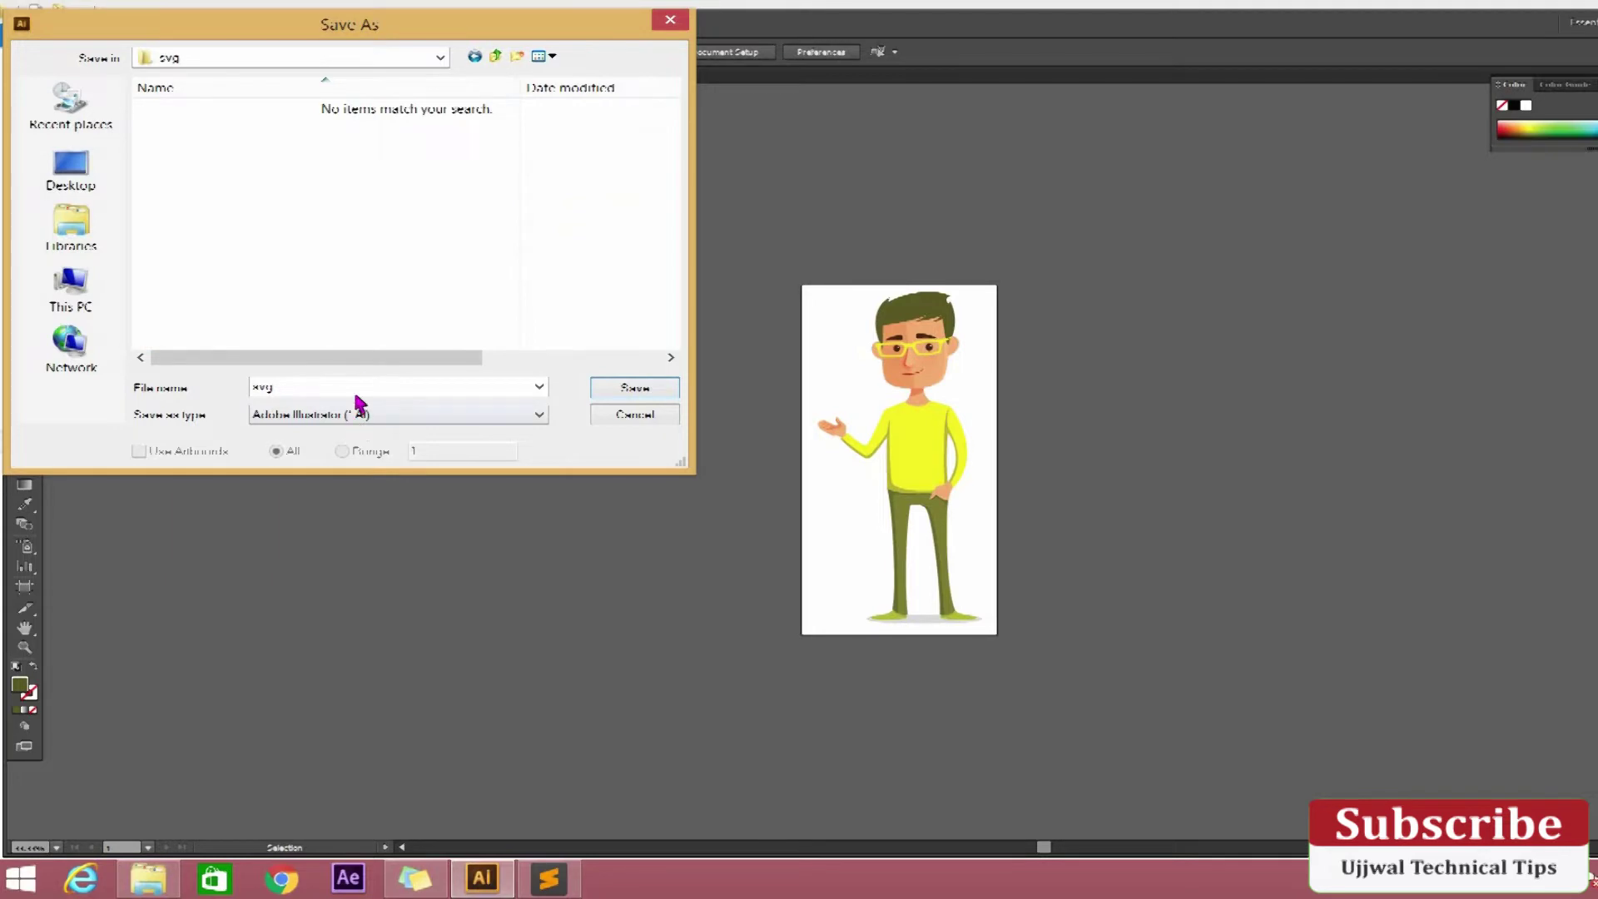
- Set the file type of the saved artwork to SVG (*.SVG)
double_click(387, 383)
click(495, 415)
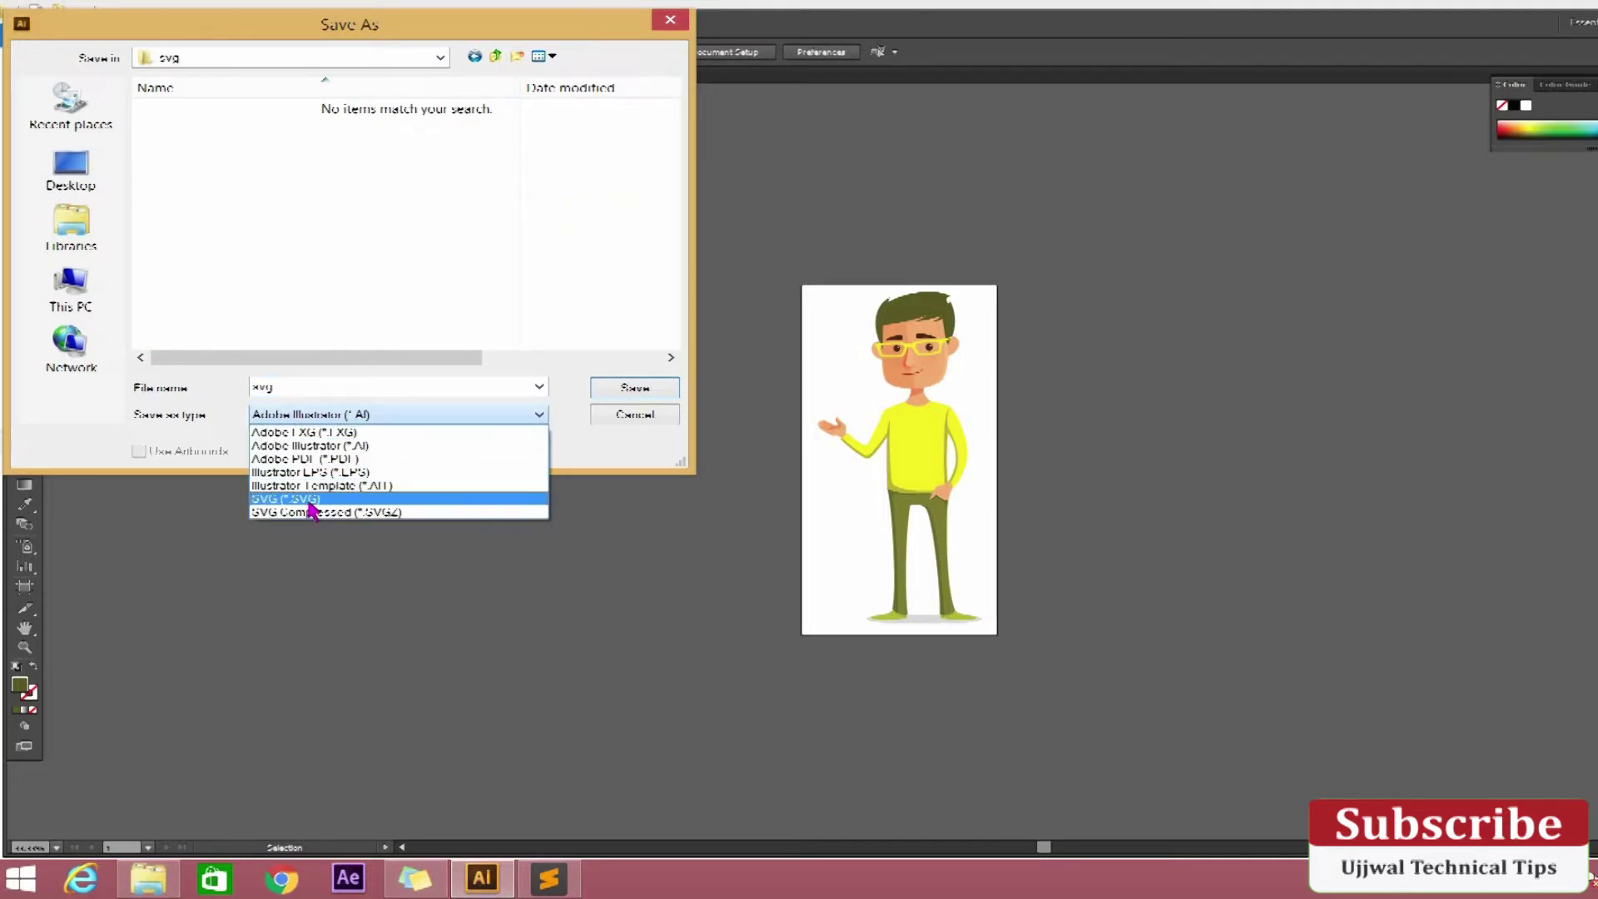
click(308, 500)
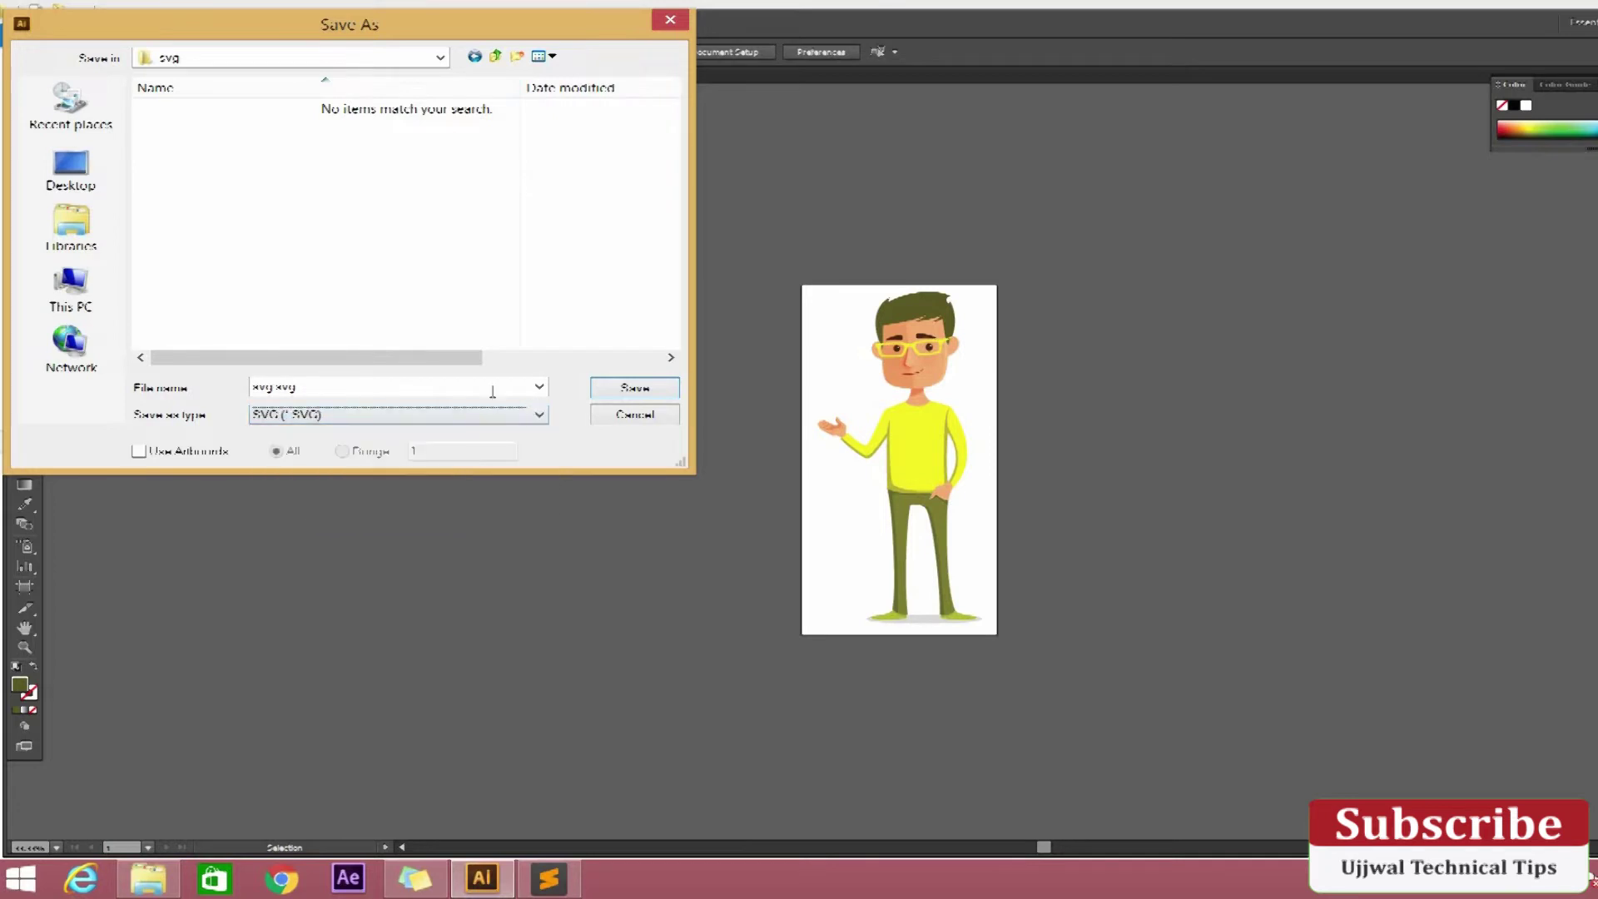
- Change the file name to vector.svg, keeping the extension
double_click(262, 386)
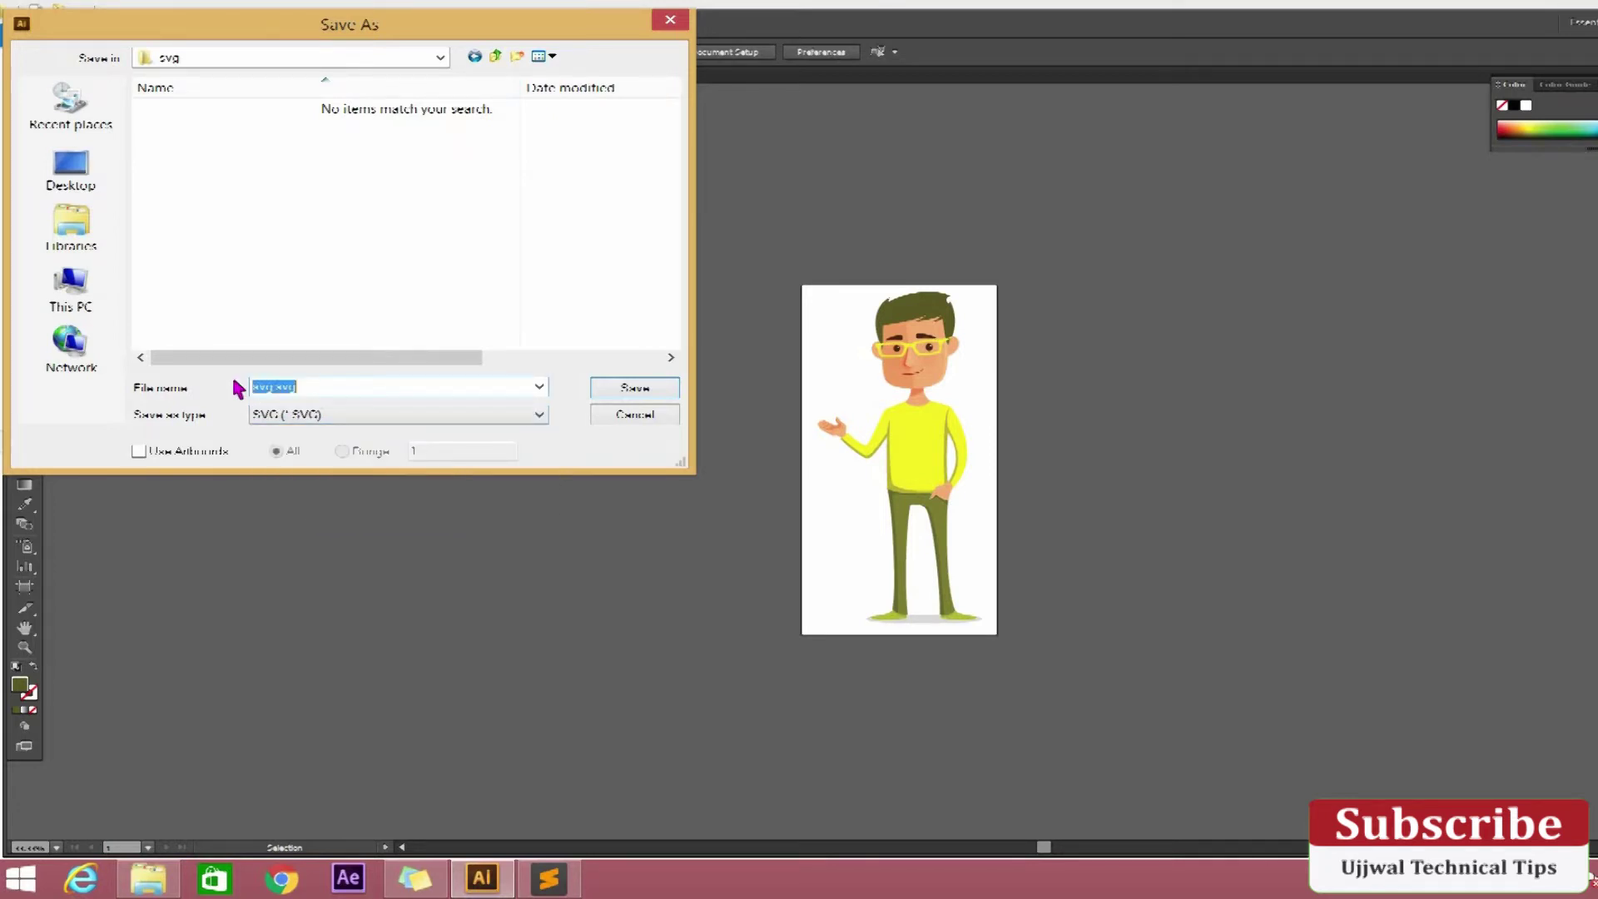
click(278, 387)
key(shift+Left)
key(shift+Left)
key(shift+Left)
key(BackSpace)
text(ve)
click(250, 381)
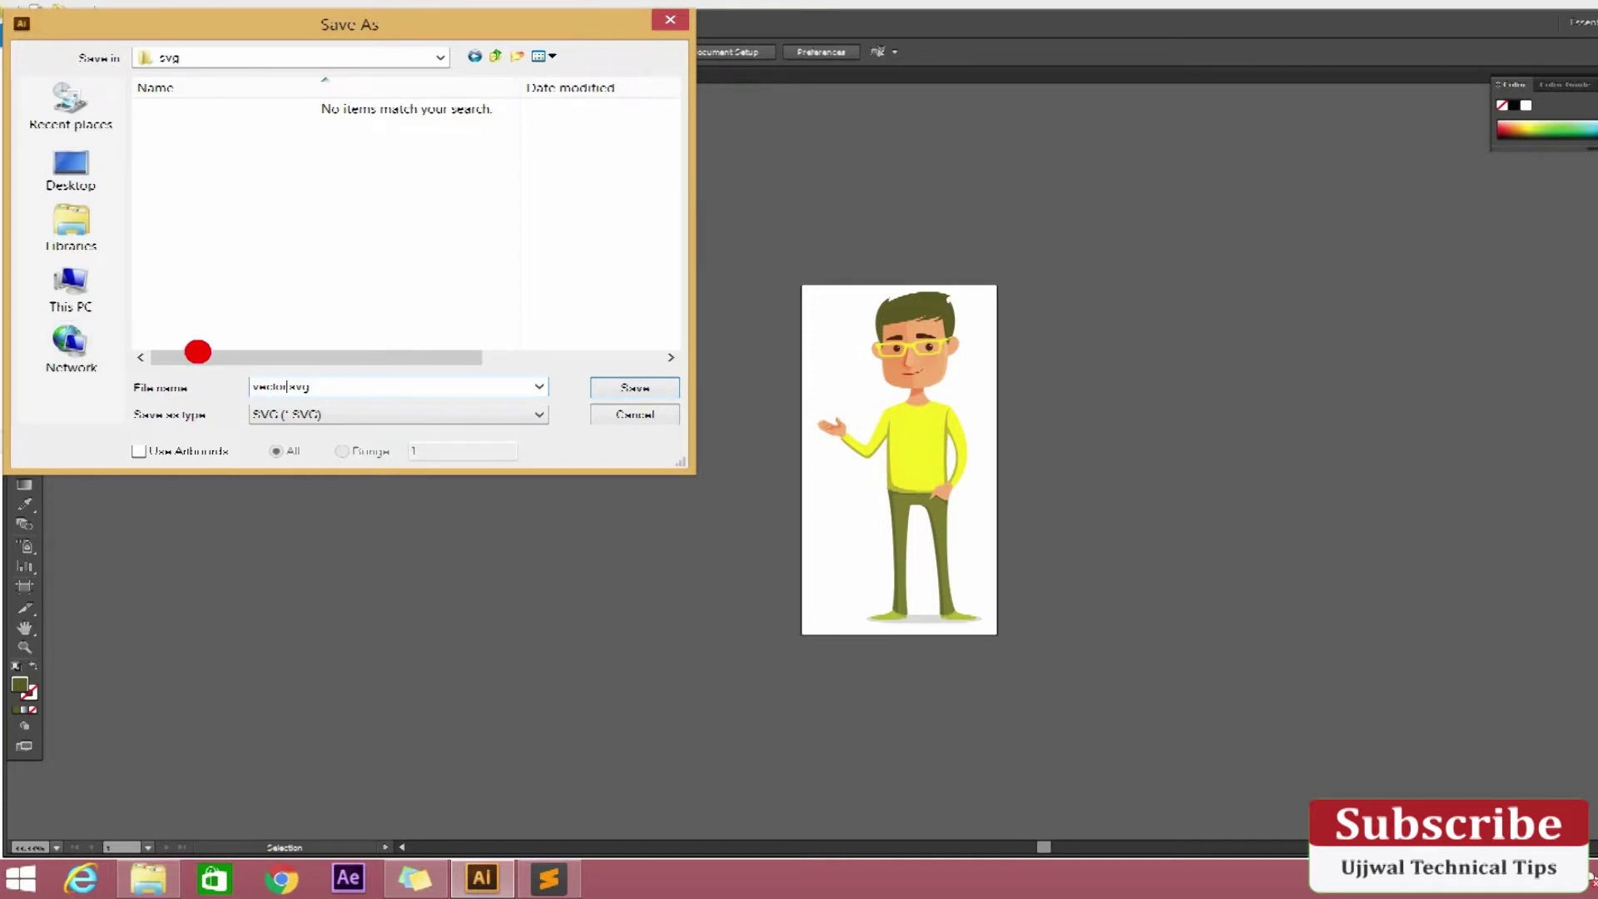
- Save the file, accepting the SVG 1.1 profile with embedded images in the SVG options
mouse_move(200, 426)
mouse_down()
mouse_move(247, 447)
mouse_move(360, 433)
mouse_move(367, 417)
mouse_move(321, 398)
mouse_move(246, 409)
mouse_move(371, 451)
mouse_up()
key(Escape)
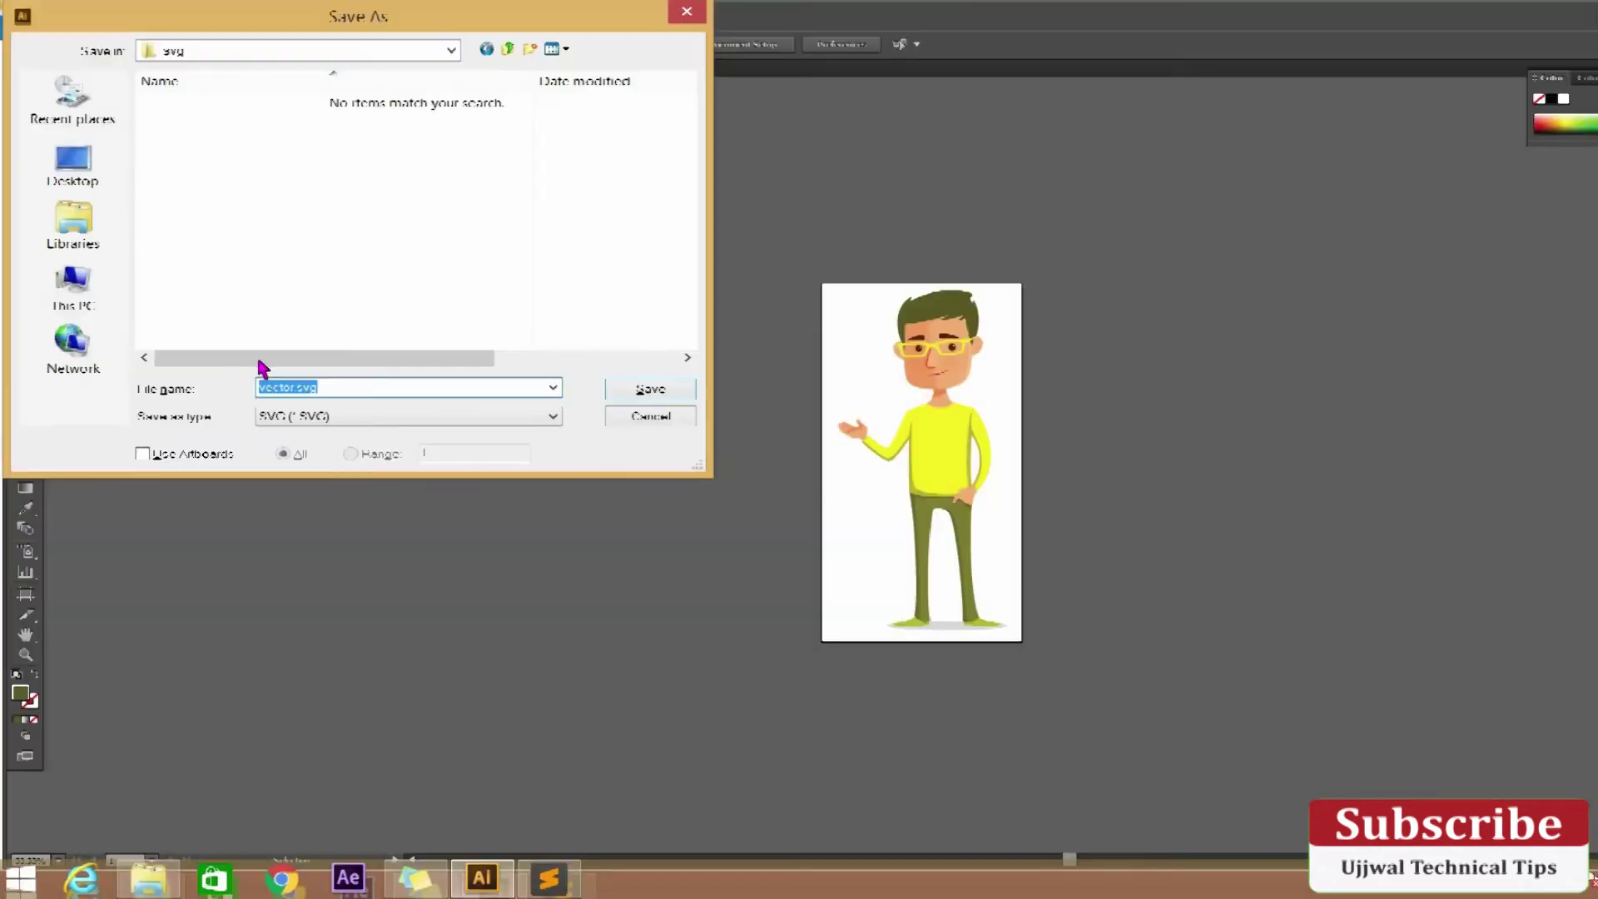
click(1253, 442)
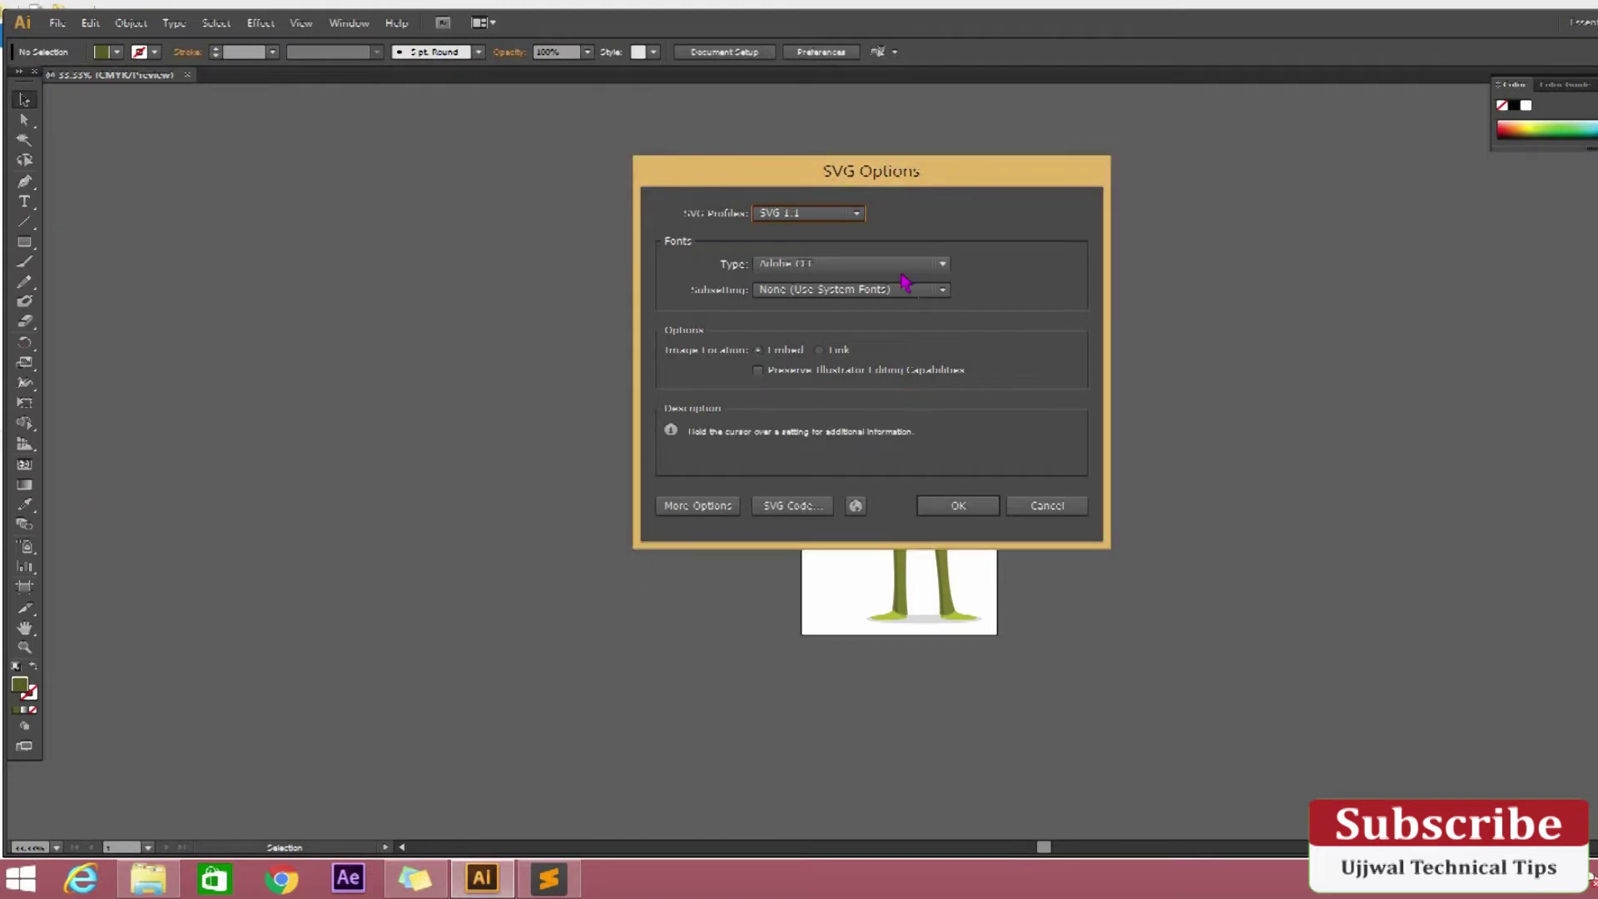
click(934, 509)
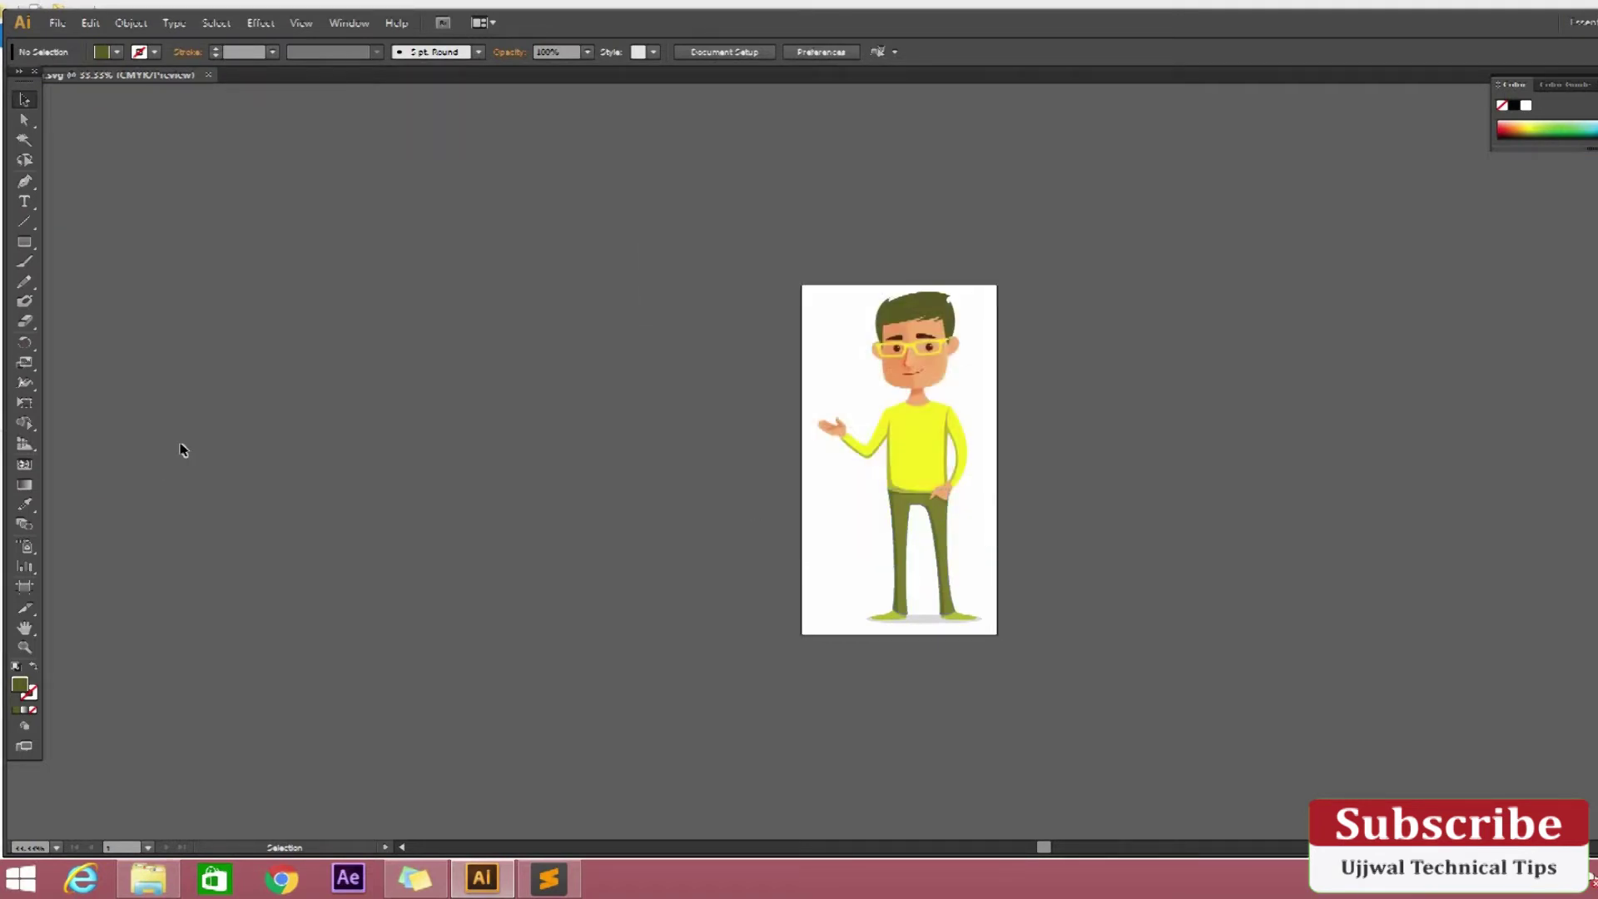
- Switch to File Explorer, open the saved vector file in Chrome and maximize the browser window
key(alt+Tab)
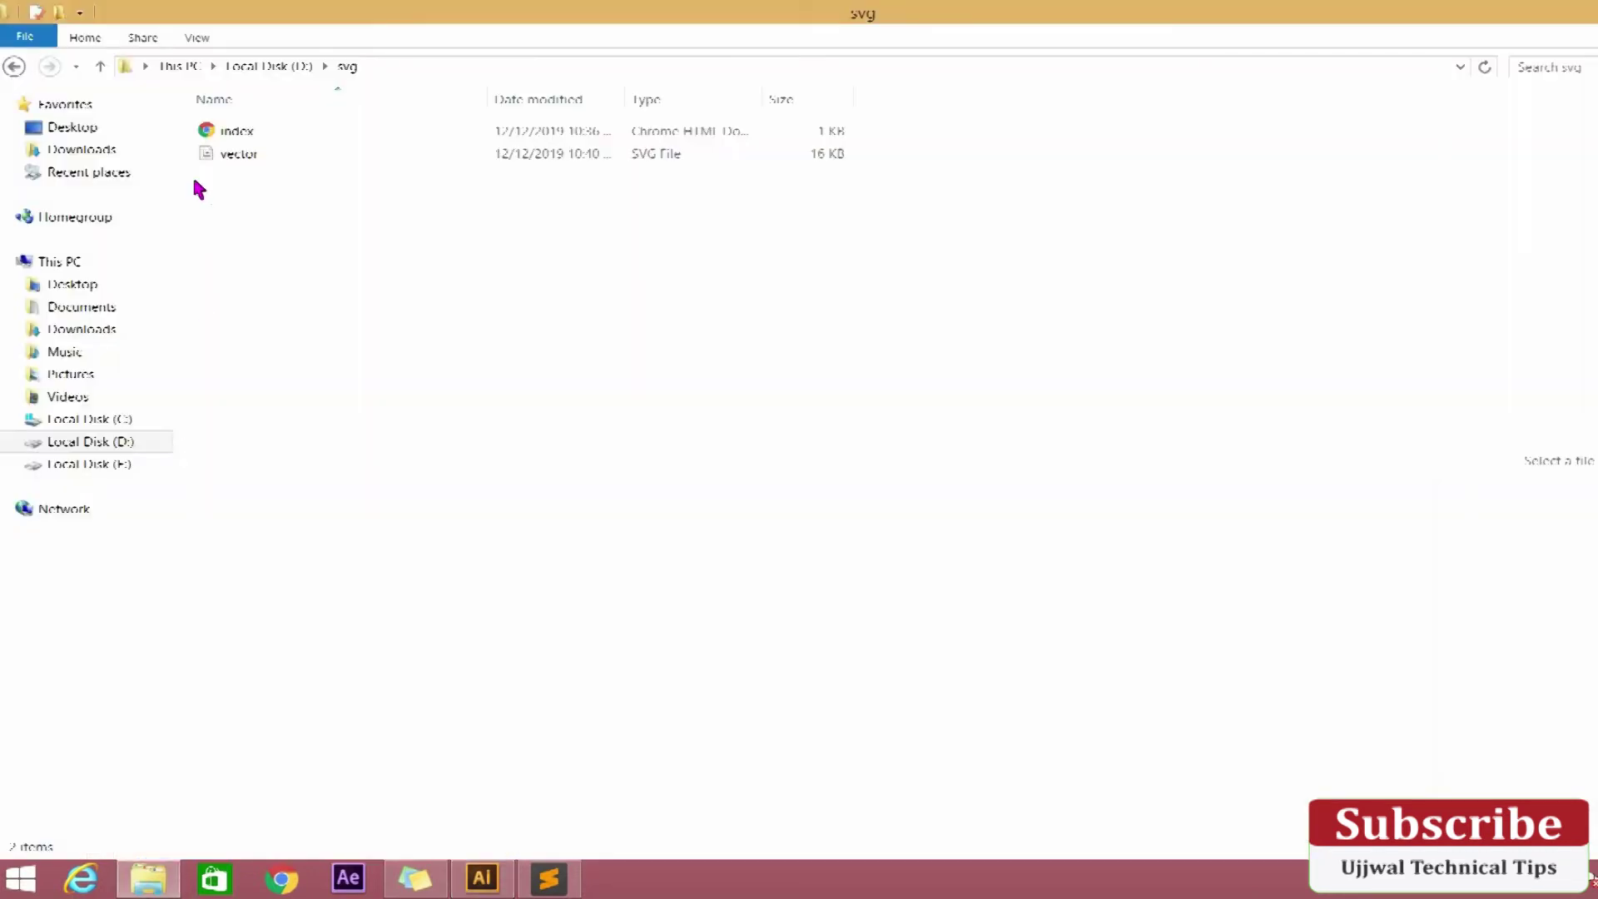
right_click(239, 157)
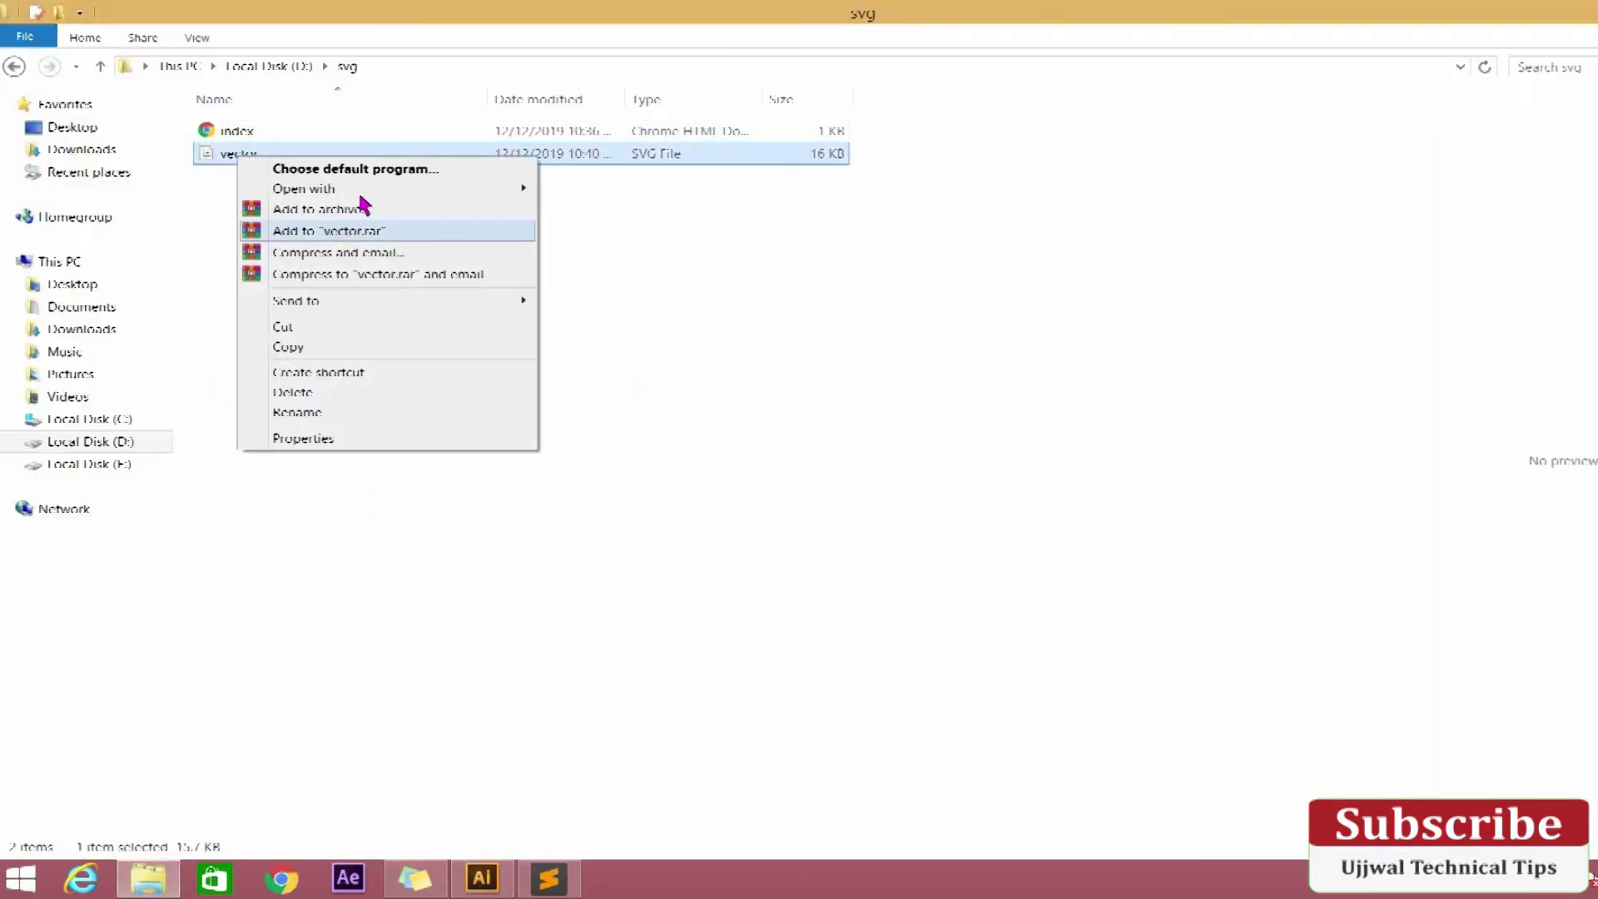
mouse_move(459, 193)
click(642, 210)
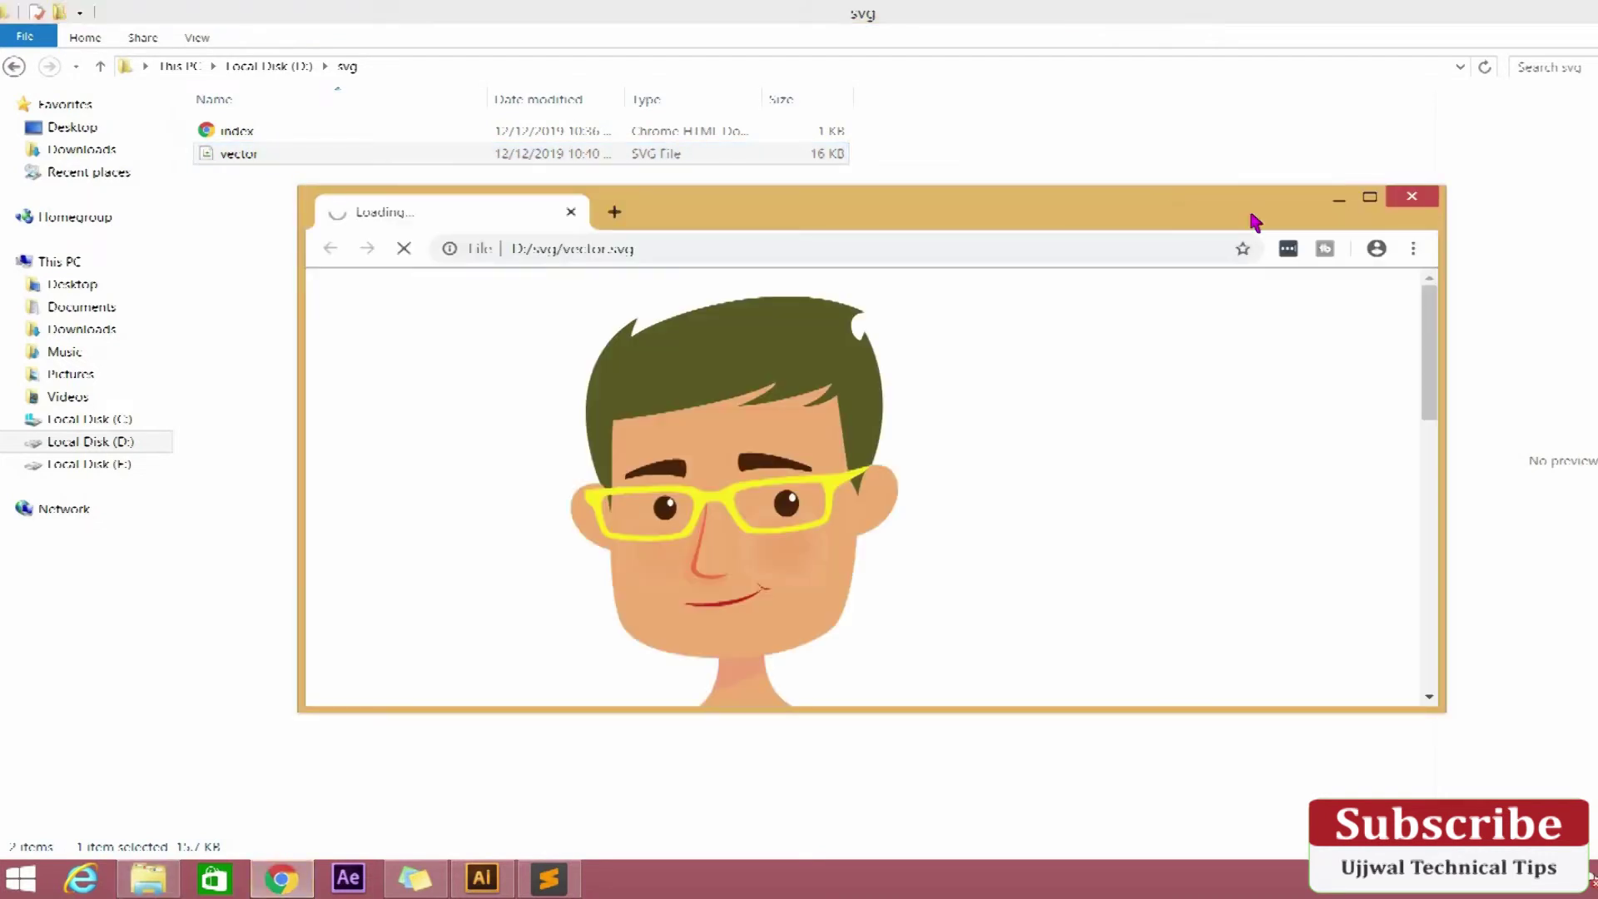
click(1369, 197)
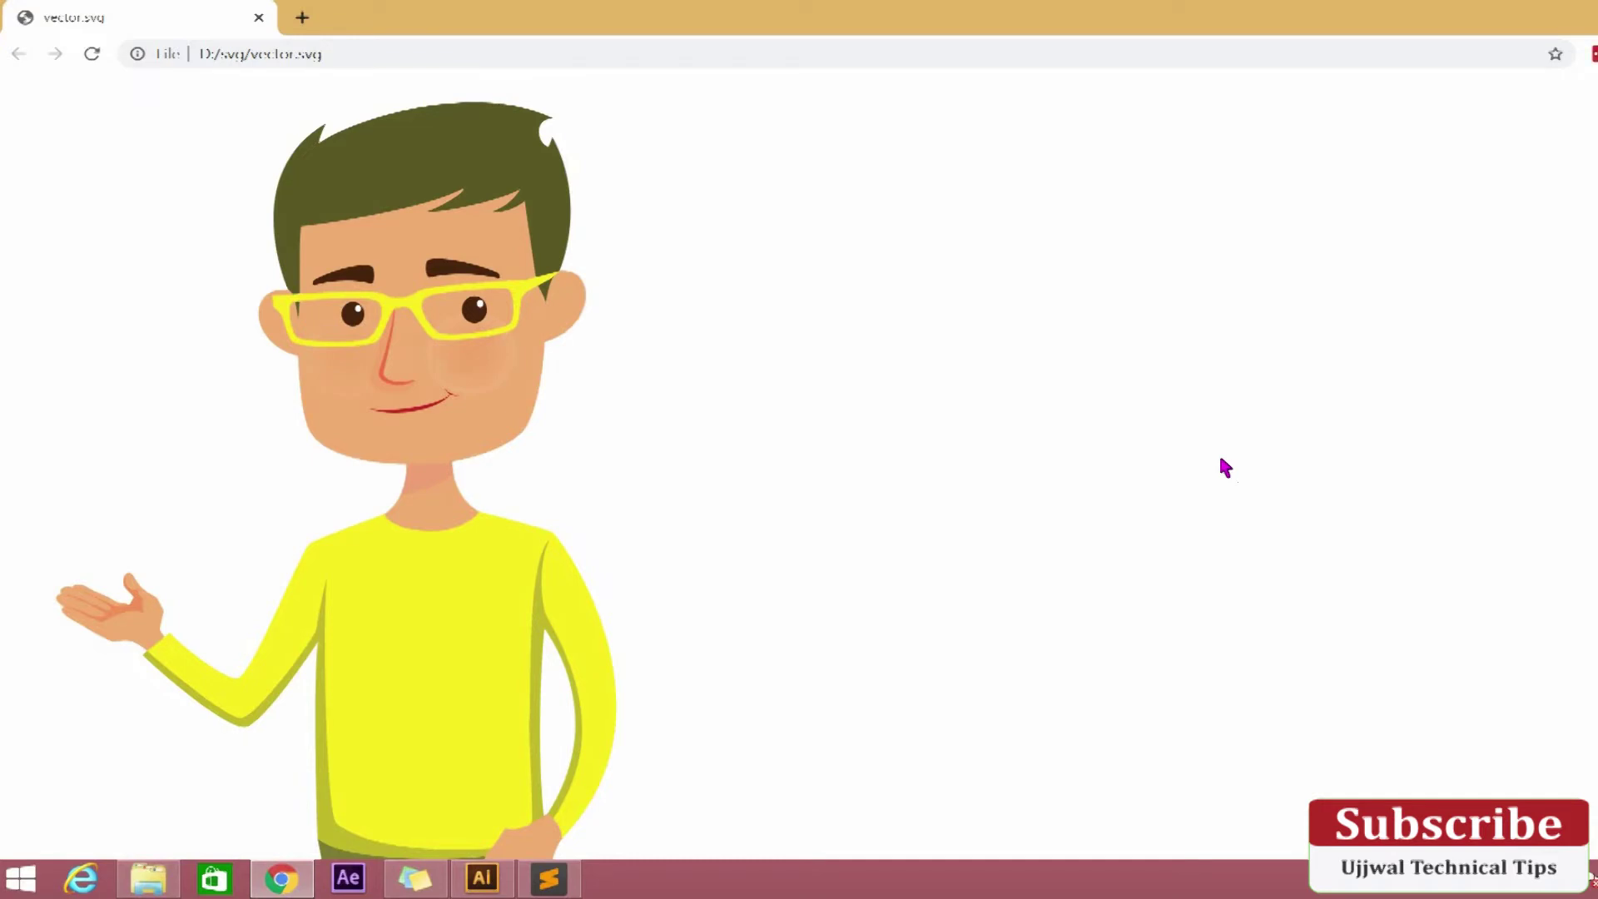
- Compare how the SVG character renders at browser zoom levels between 25% and 125%
key(ctrl+minus)
key(ctrl+minus)
key(ctrl+minus)
key(ctrl+minus)
key(ctrl+minus)
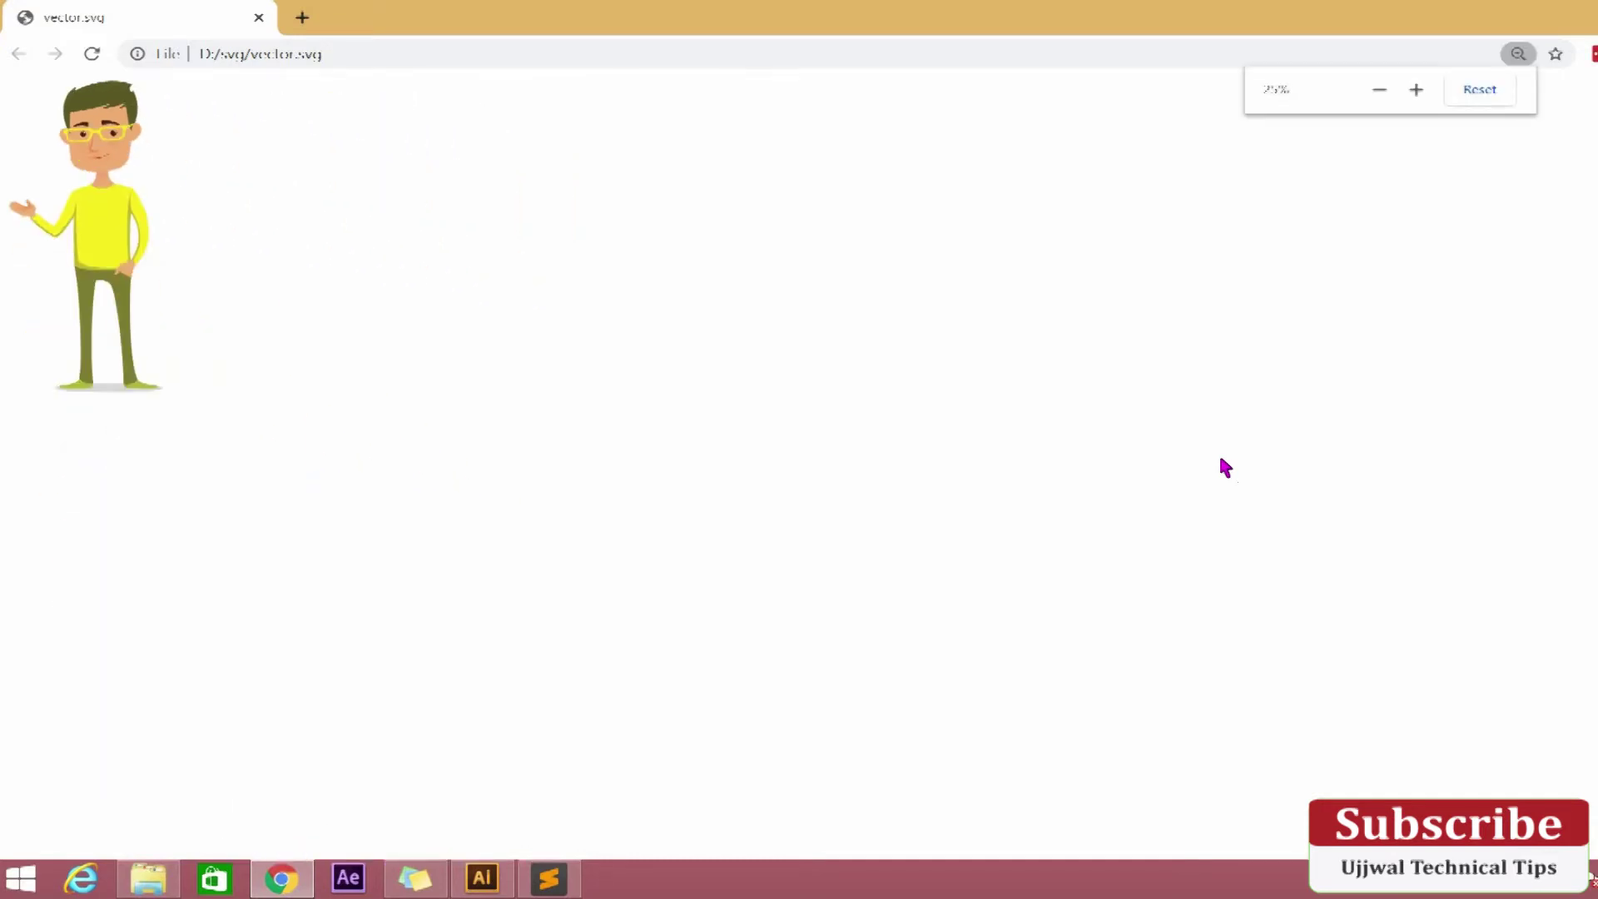
key(ctrl+plus)
key(ctrl+plus)
key(ctrl+plus)
key(ctrl+minus)
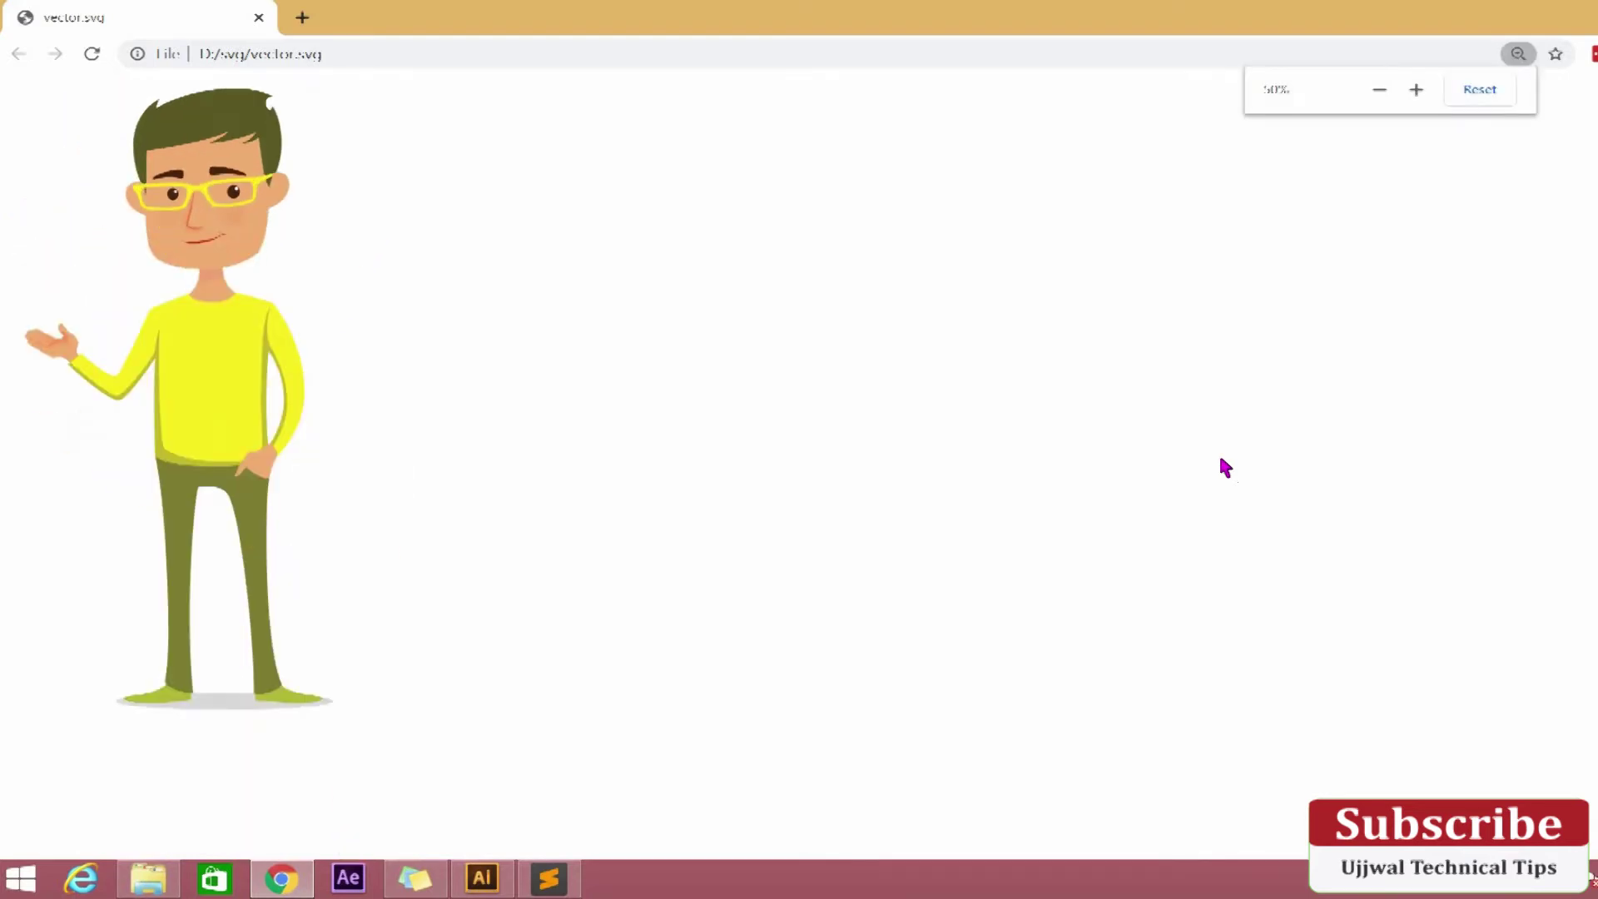
key(ctrl+minus)
key(ctrl+minus)
key(ctrl+plus)
key(ctrl+plus)
key(ctrl+plus)
key(ctrl+plus)
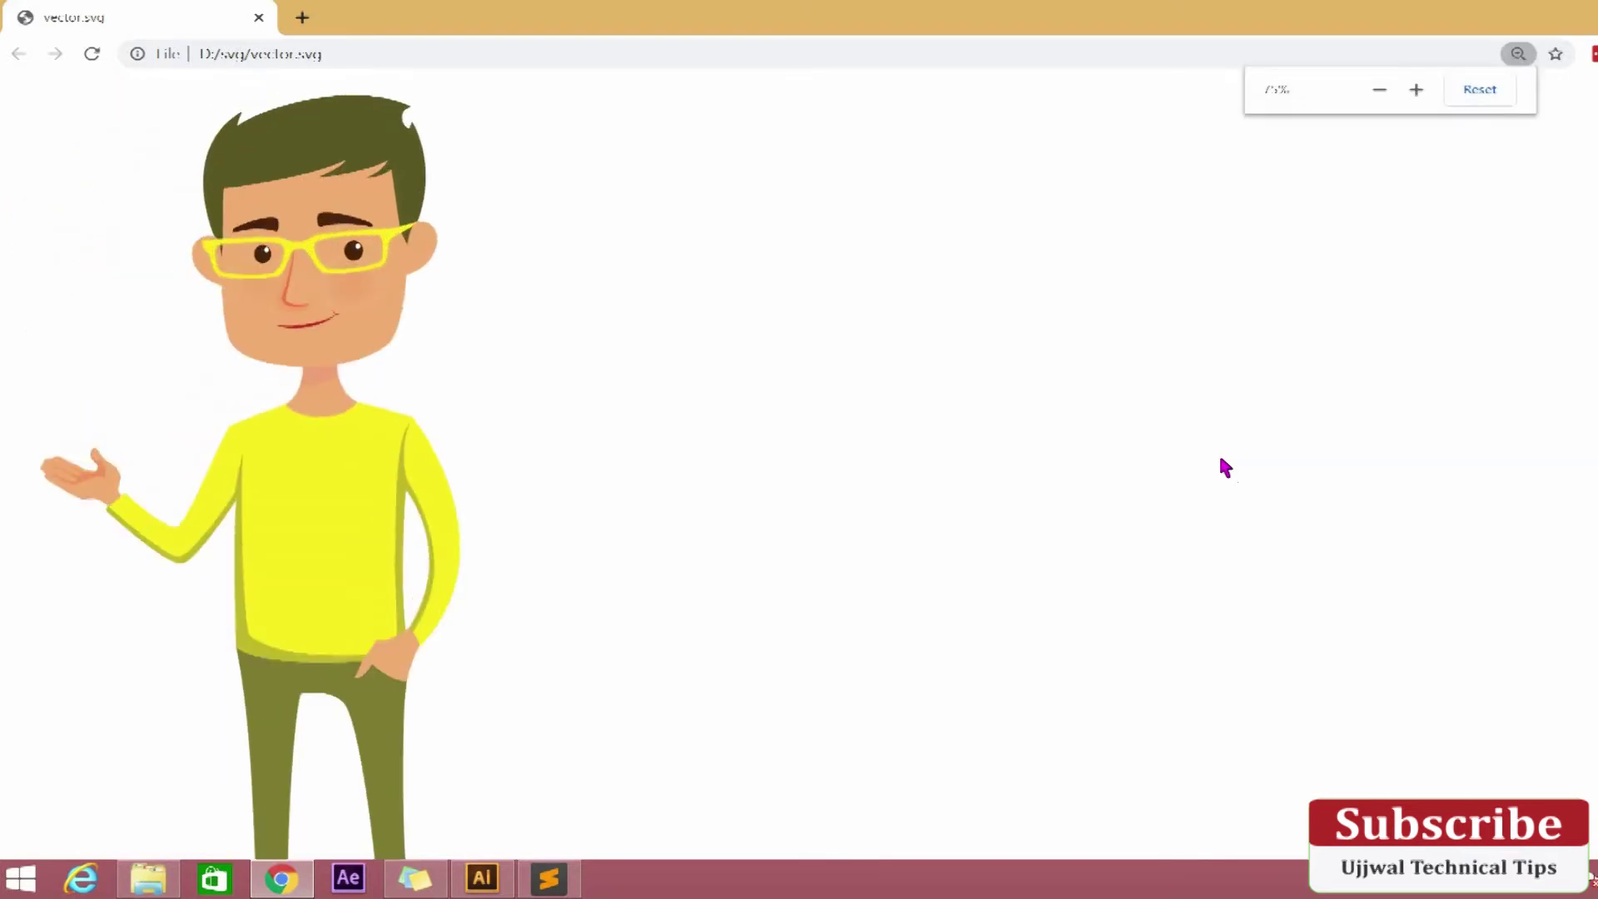
key(ctrl+minus)
key(ctrl+plus)
key(ctrl+plus)
key(ctrl+plus)
key(ctrl+plus)
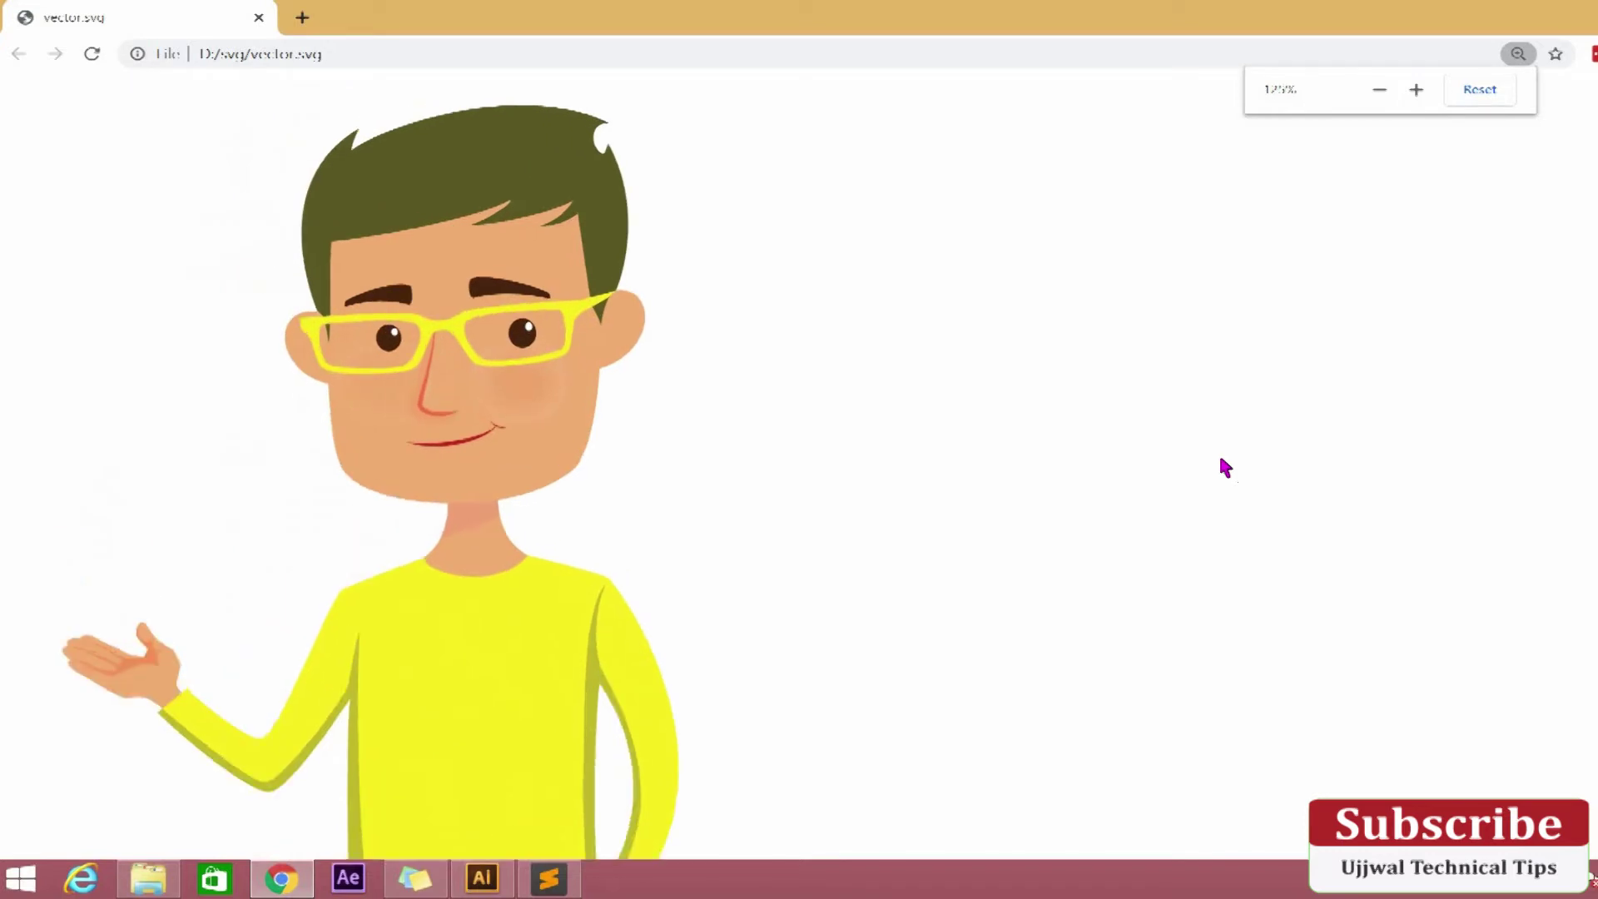
- Enlarge the SVG further and inspect the sharpness of the character from head to feet
key(ctrl+plus)
key(ctrl+plus)
key(ctrl+plus)
key(ctrl+plus)
key(ctrl+plus)
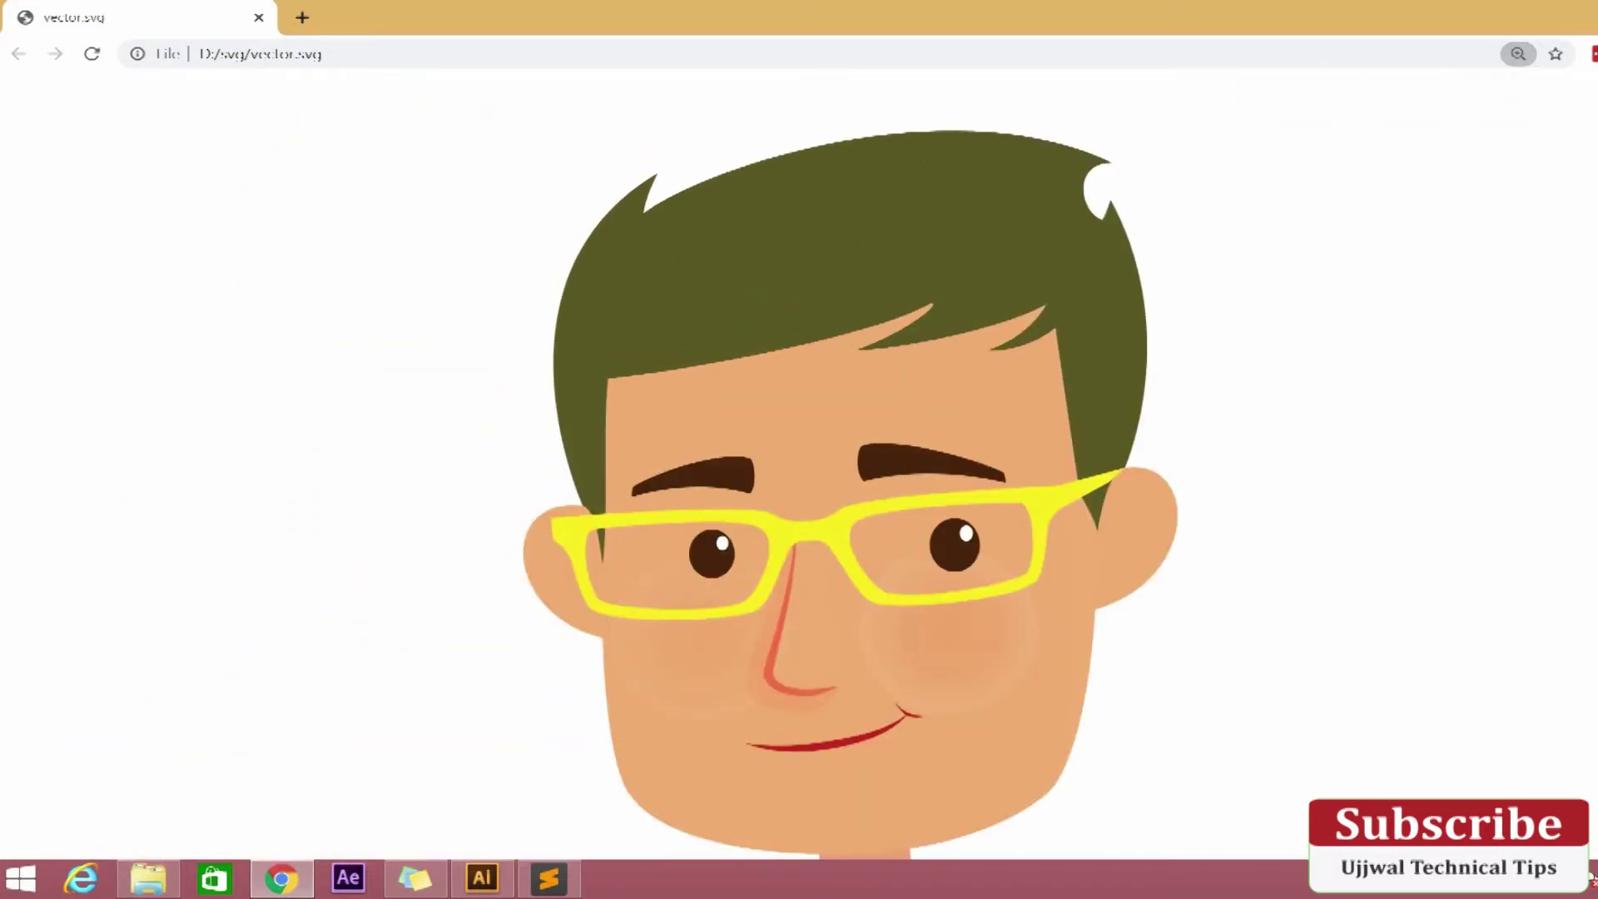
scroll(1226, 468, down, 15)
scroll(919, 466, down, 2)
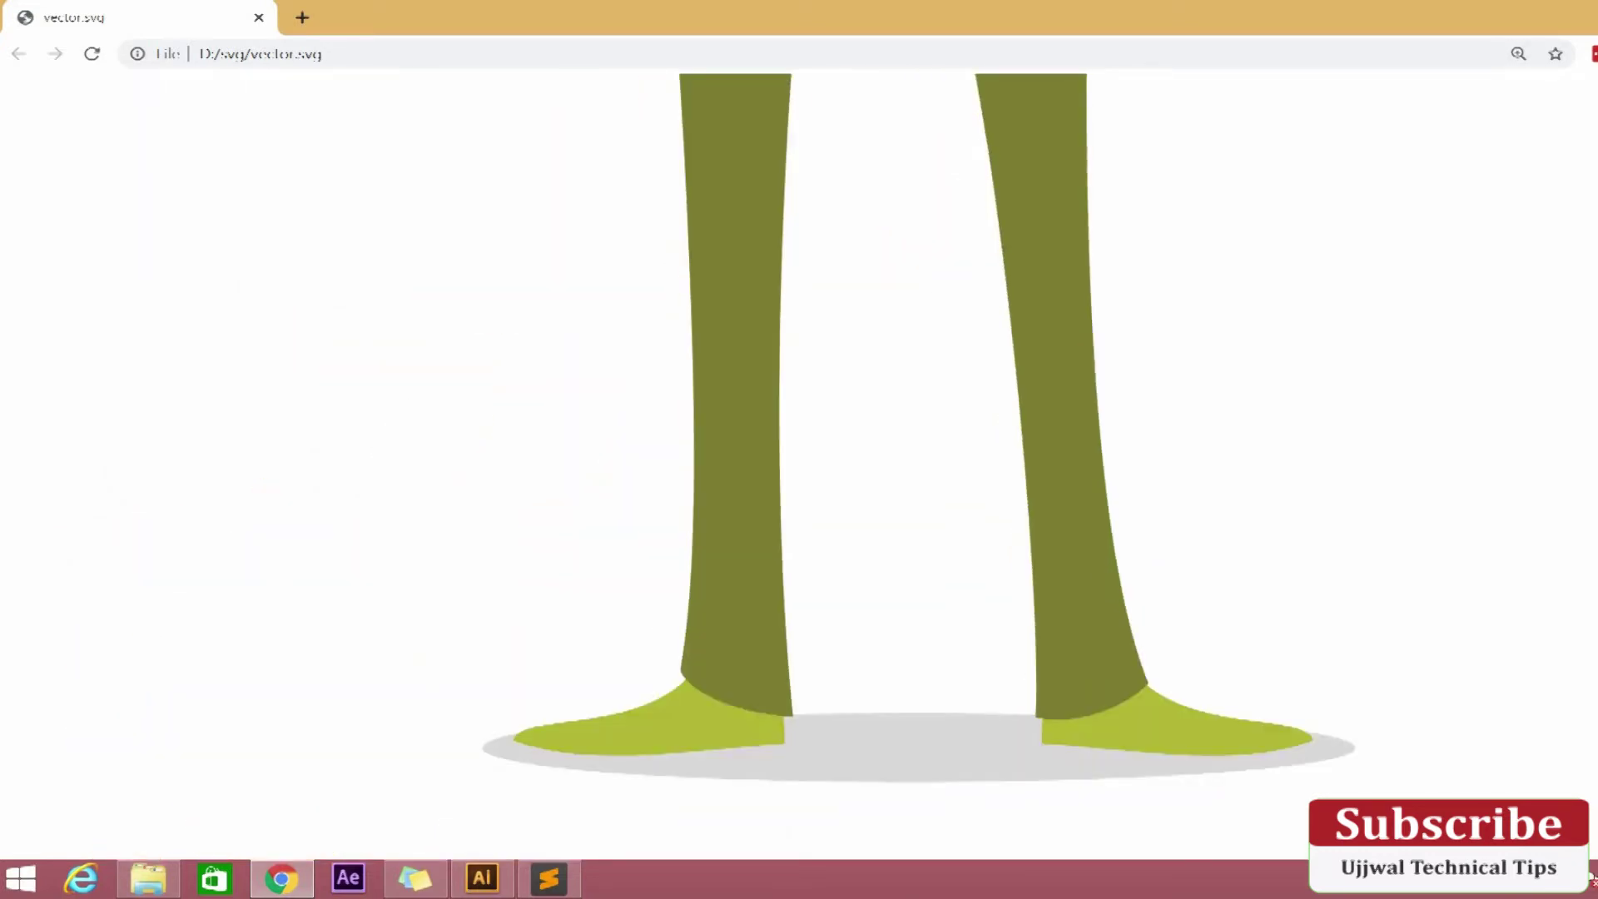
scroll(799, 466, up, 15)
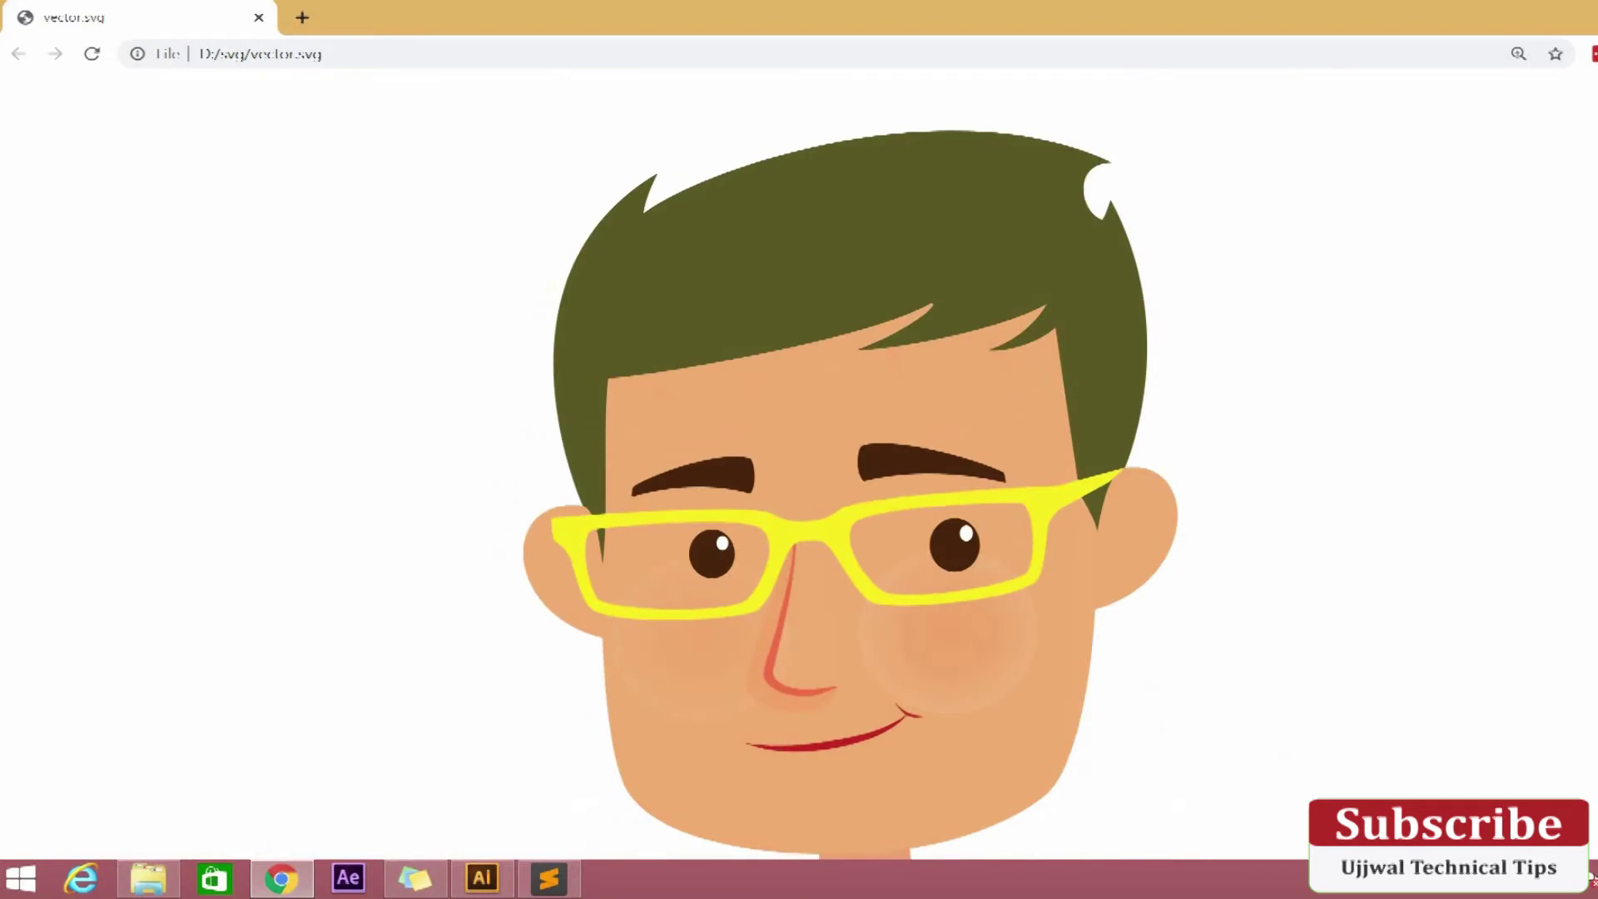
- Reduce the browser zoom on the SVG through 100% and 67% and check how the full character renders at smaller sizes
key(ctrl+minus)
key(ctrl+minus)
key(ctrl+minus)
key(ctrl+minus)
key(ctrl+minus)
key(ctrl+minus)
key(ctrl+minus)
key(ctrl+minus)
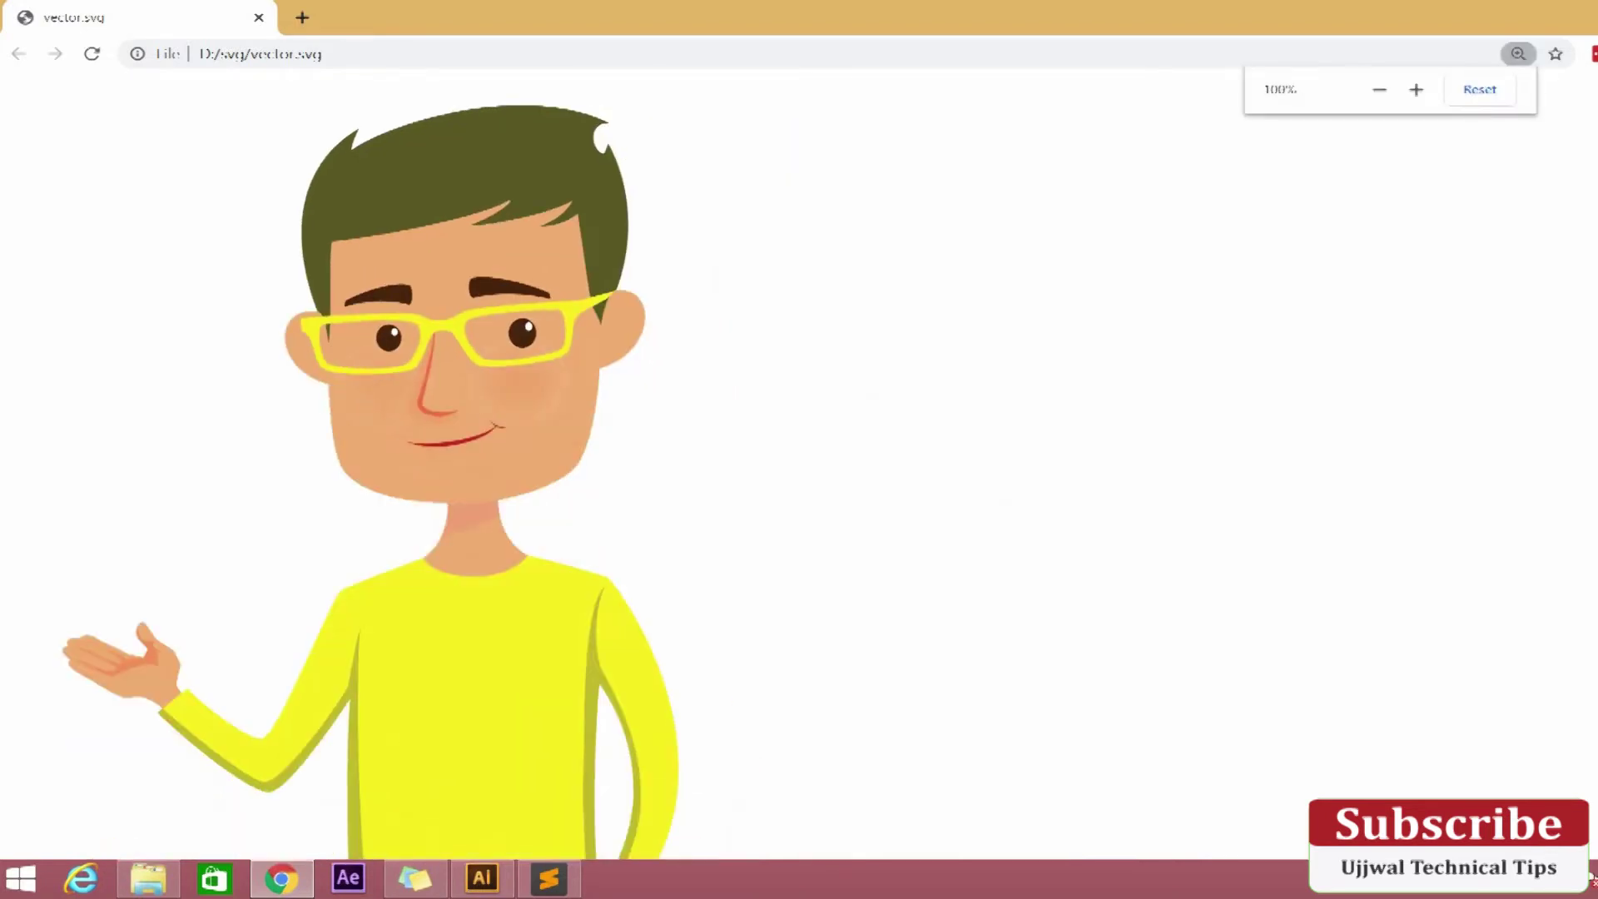
key(ctrl+minus)
key(ctrl+minus)
key(ctrl+minus)
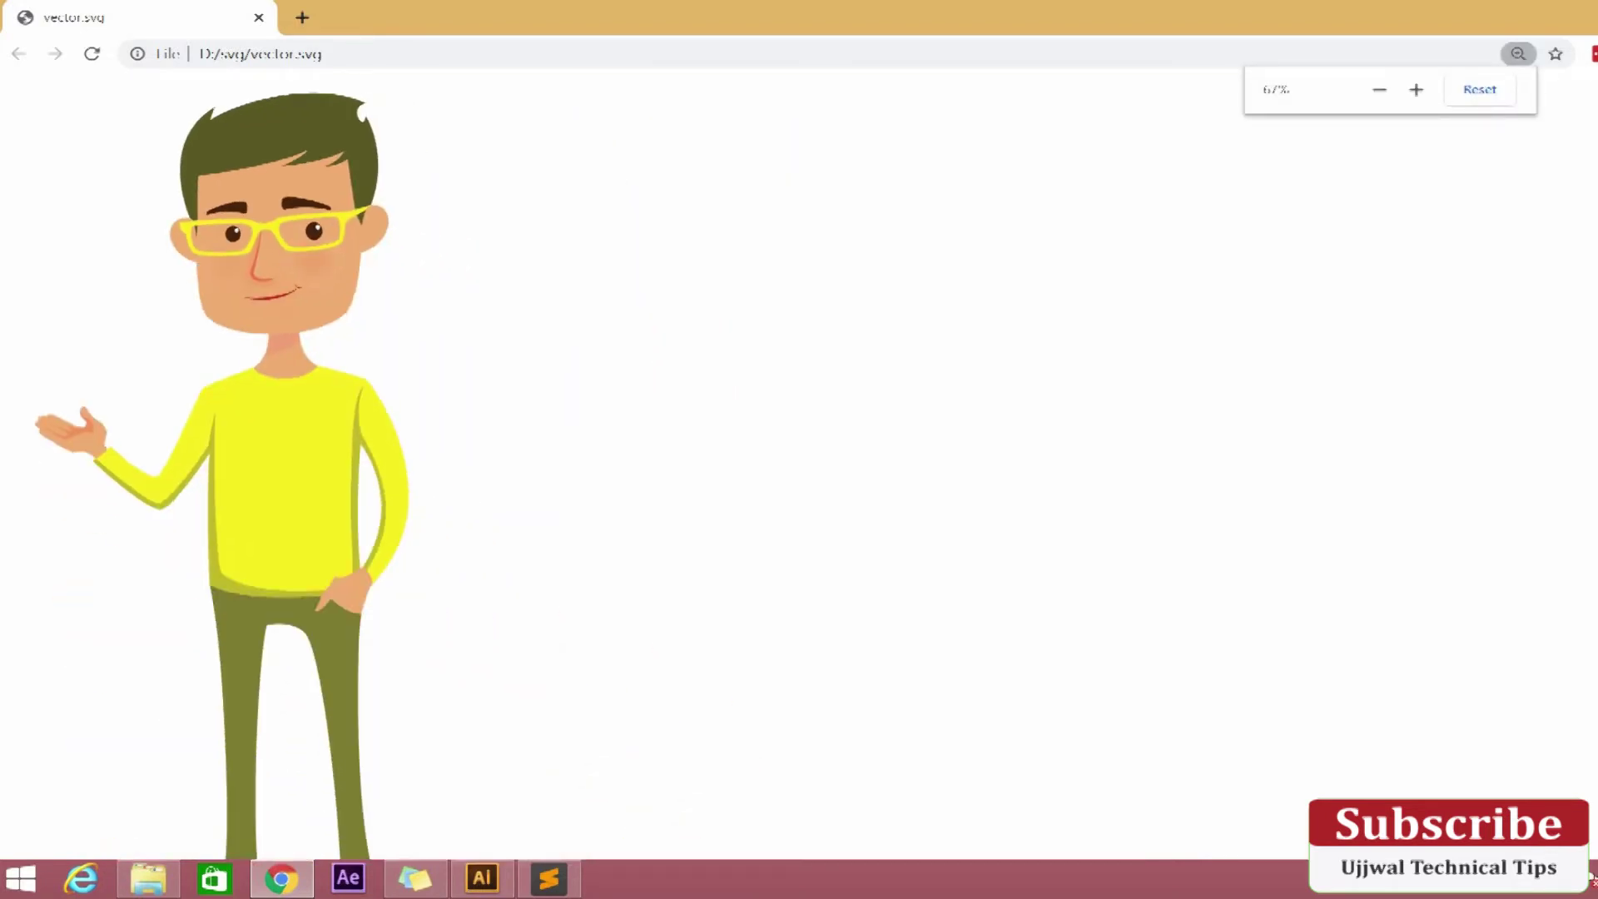
- View the page source of vector.svg and enlarge the code to a readable size
right_click(416, 330)
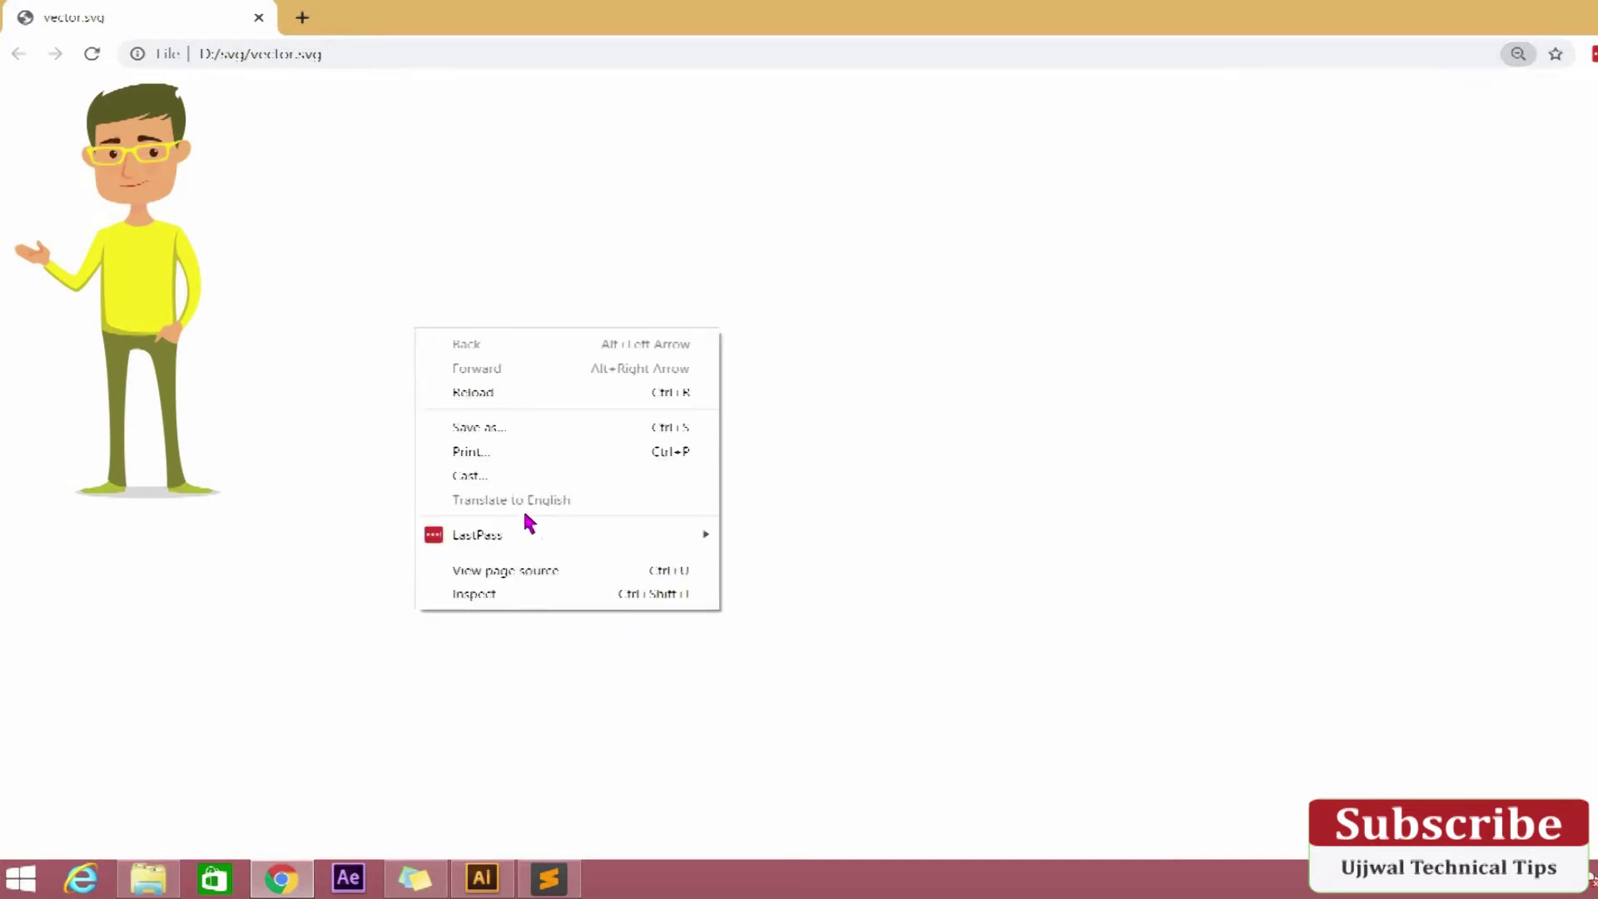
click(550, 571)
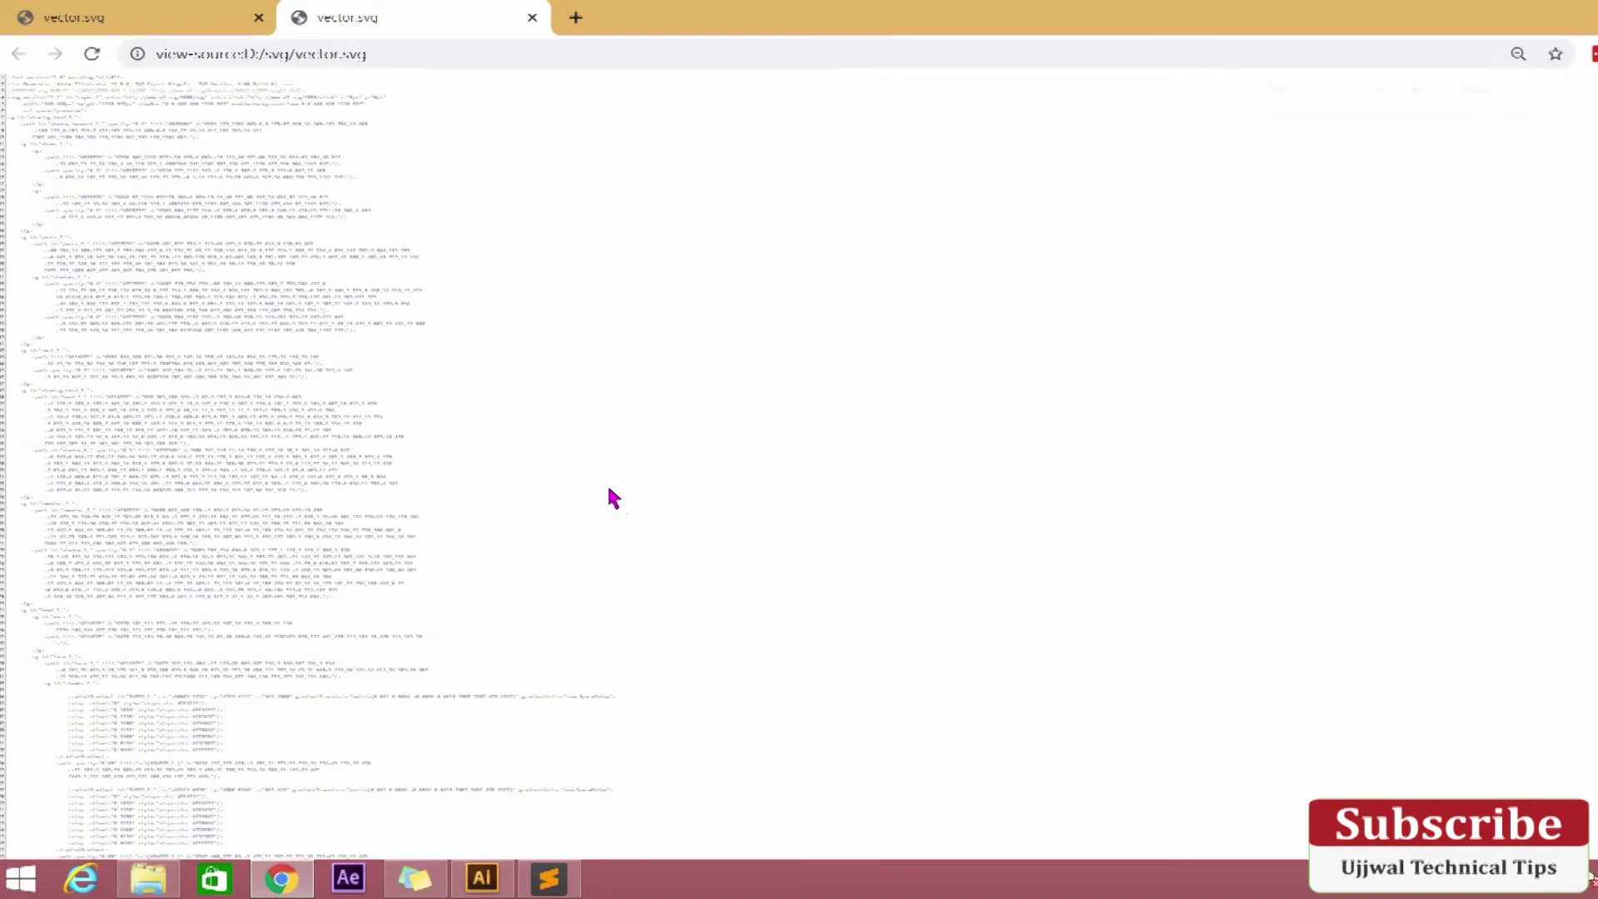
key(ctrl+plus)
key(ctrl+plus)
key(ctrl+plus)
key(ctrl+plus)
key(ctrl+plus)
key(ctrl+plus)
key(ctrl+plus)
key(ctrl+plus)
key(ctrl+plus)
key(ctrl+plus)
key(ctrl+plus)
key(ctrl+plus)
key(ctrl+plus)
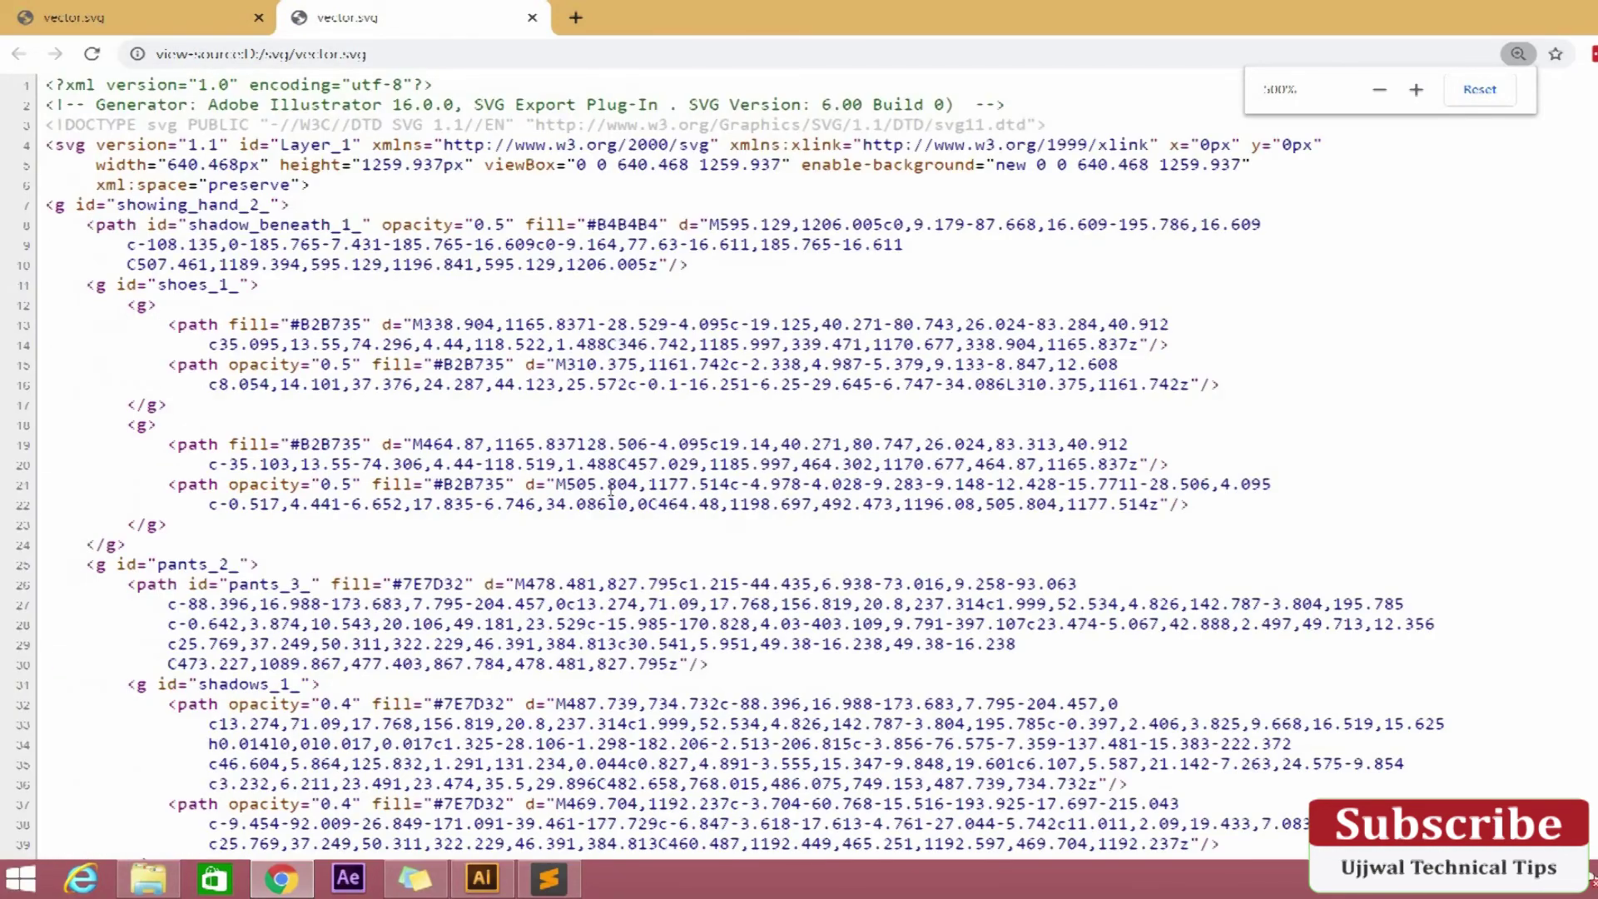
- Examine the SVG source code through to its closing svg tag, then return to the first line
key(ctrl+minus)
key(ctrl+minus)
key(ctrl+minus)
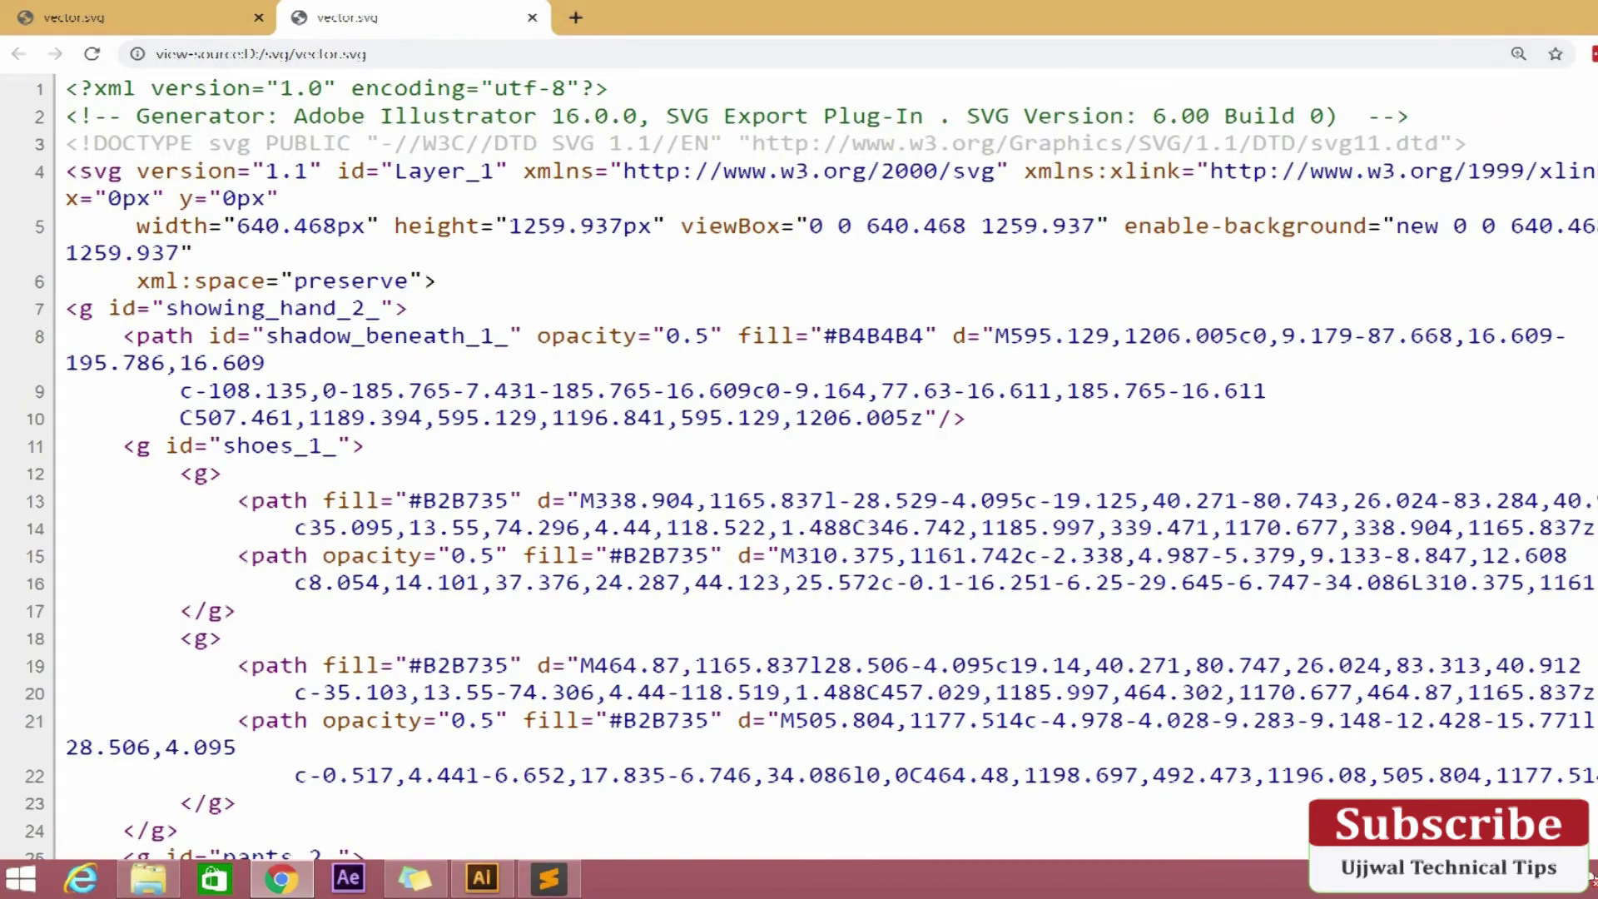
scroll(799, 466, down, 20)
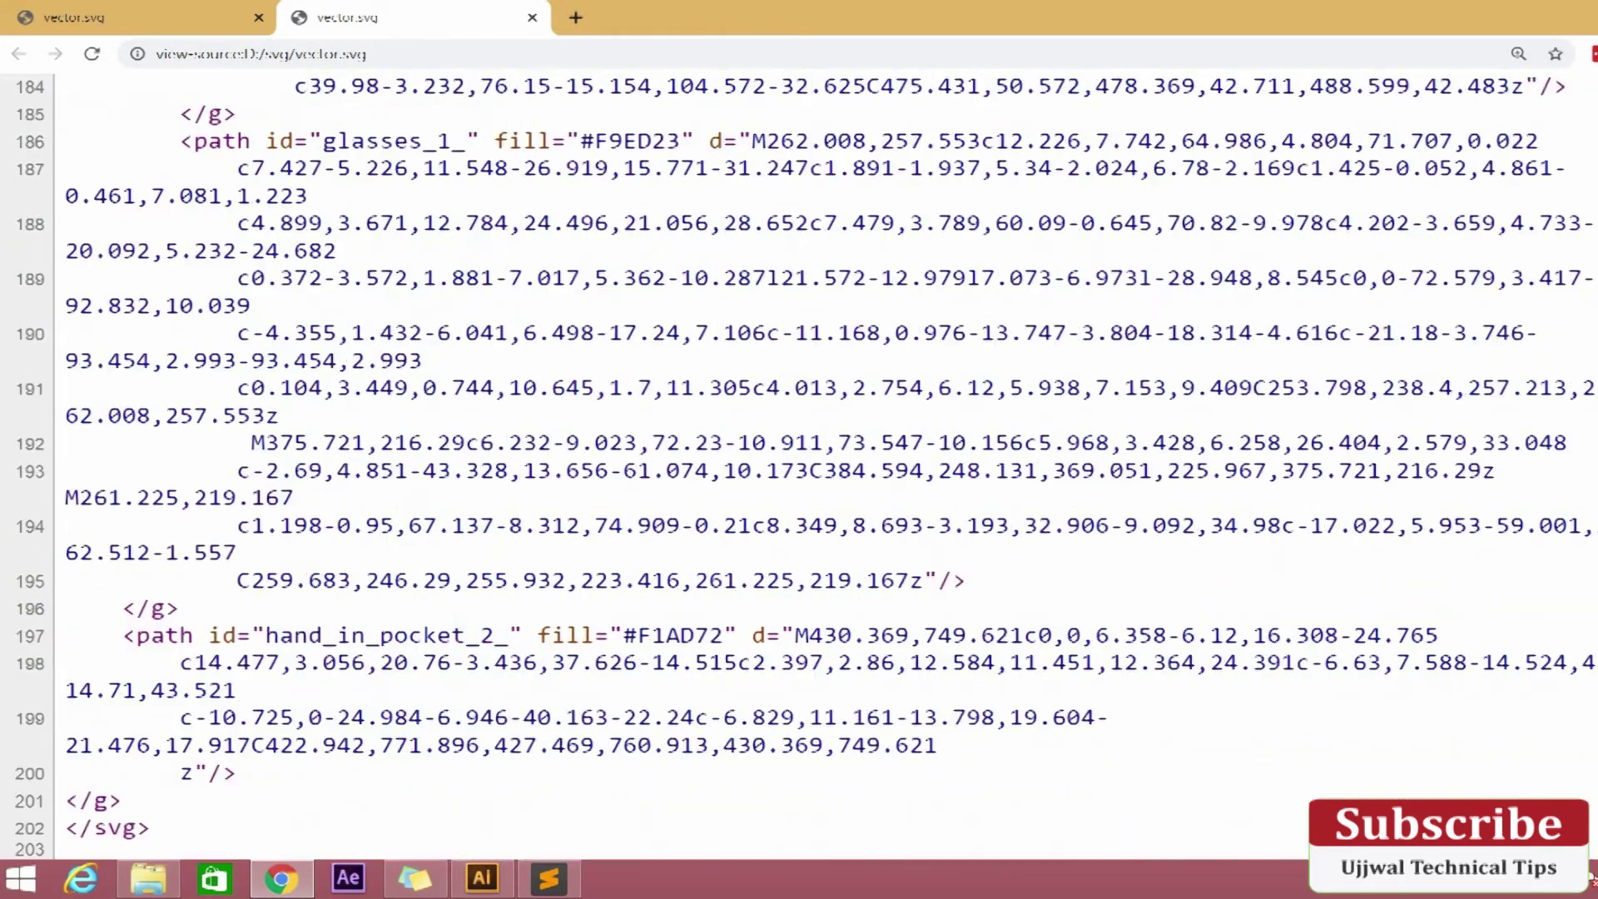
key(Home)
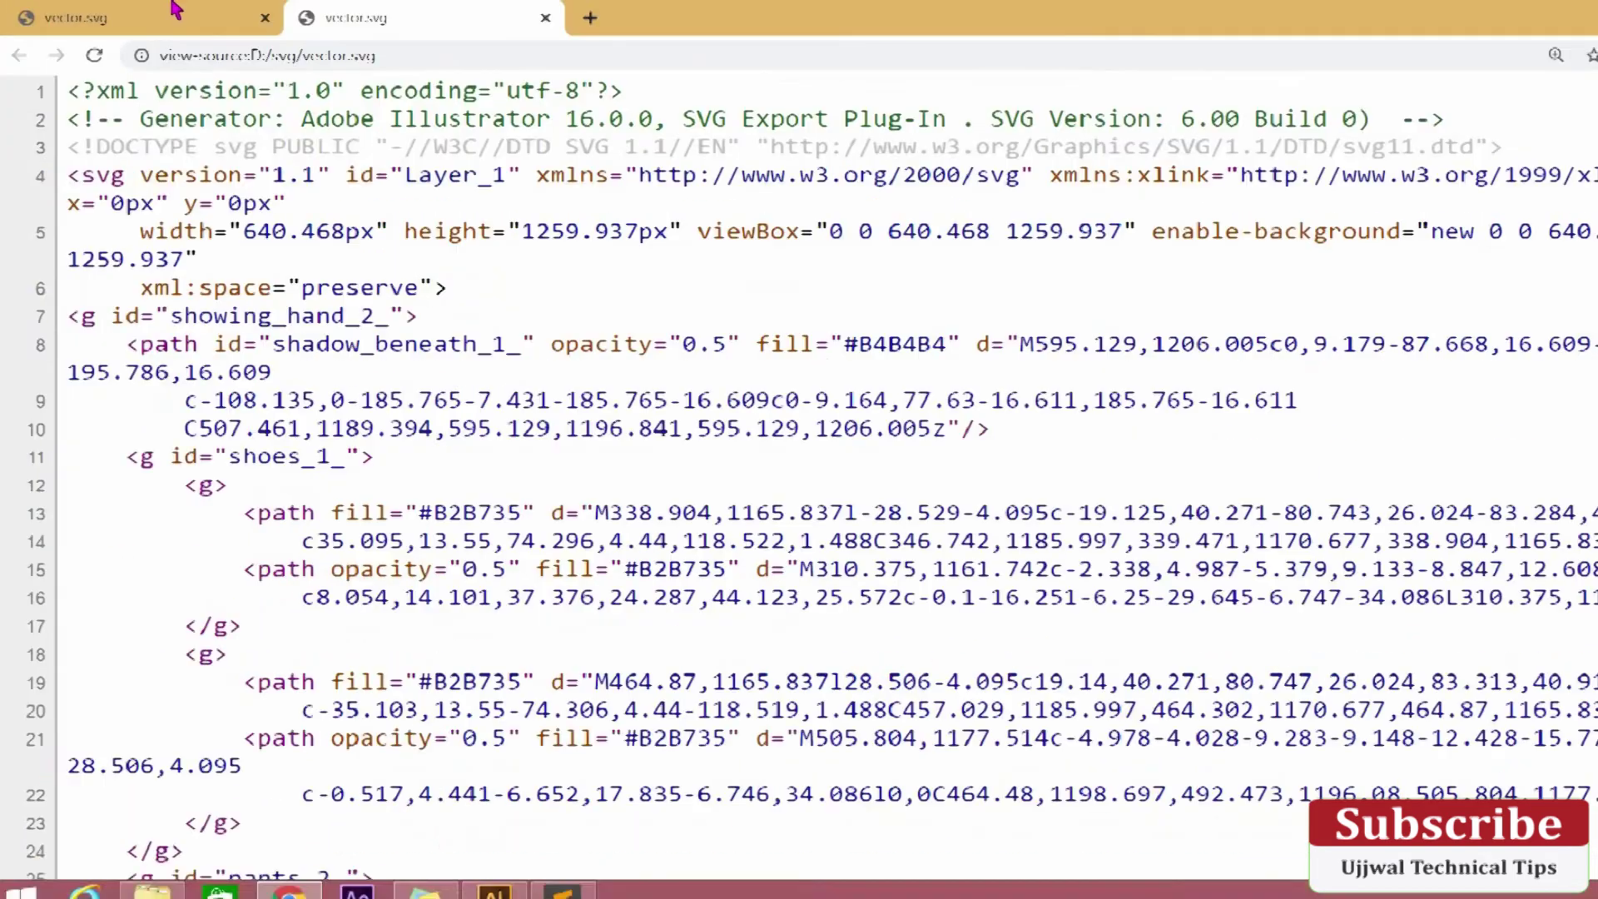
- Revisit the rendered character, then close both the source view and the SVG page in the browser
click(179, 18)
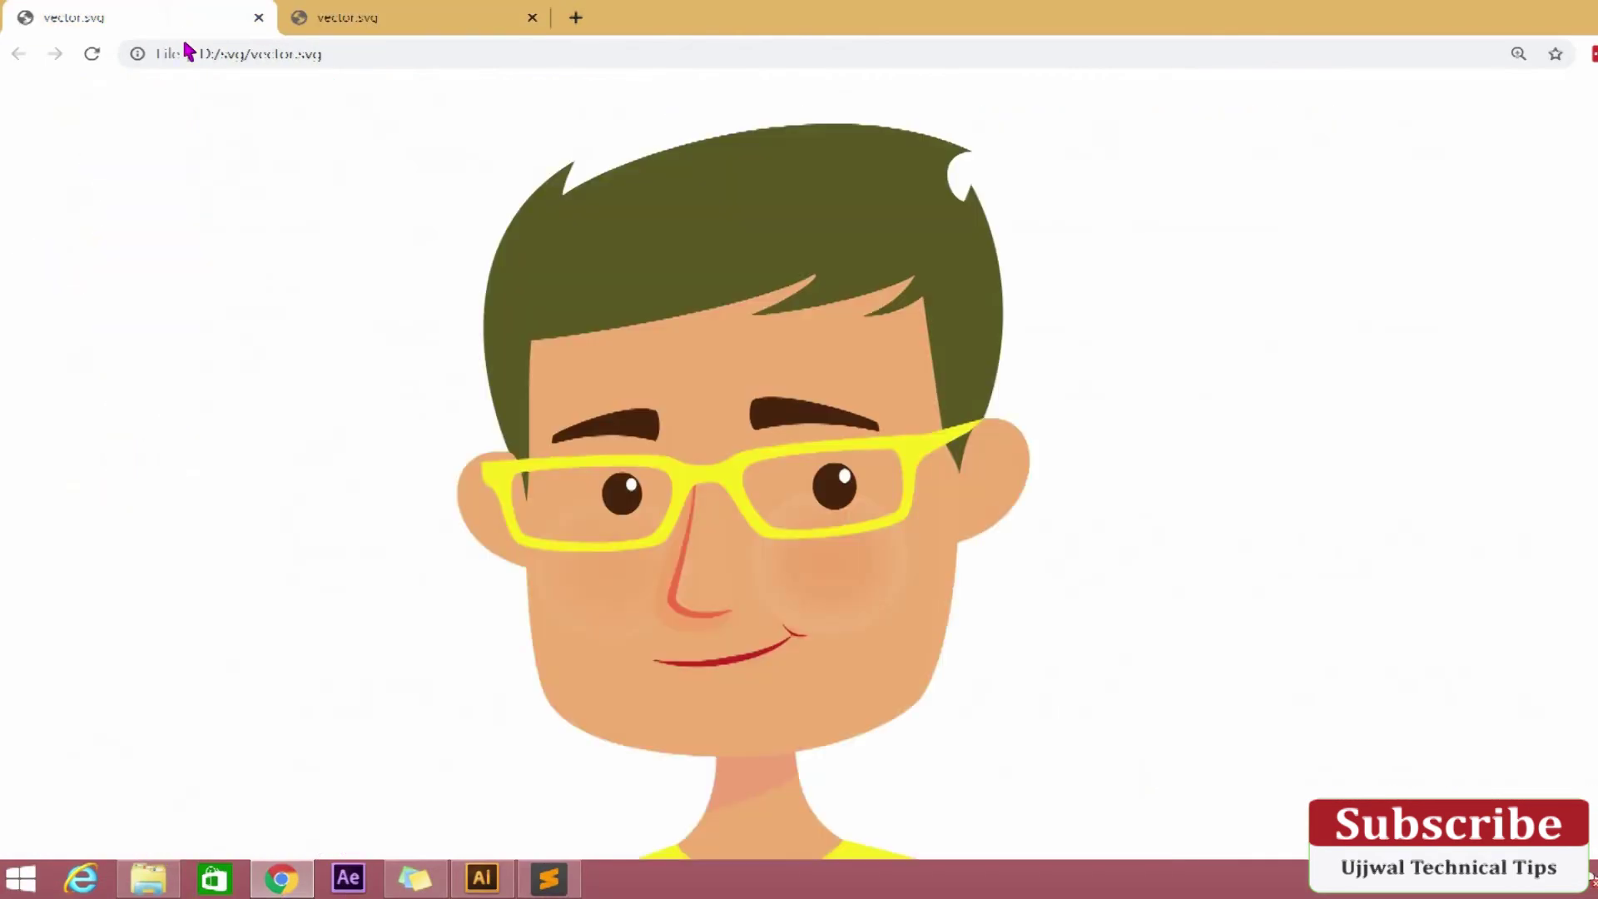
click(349, 25)
click(532, 18)
key(ctrl+w)
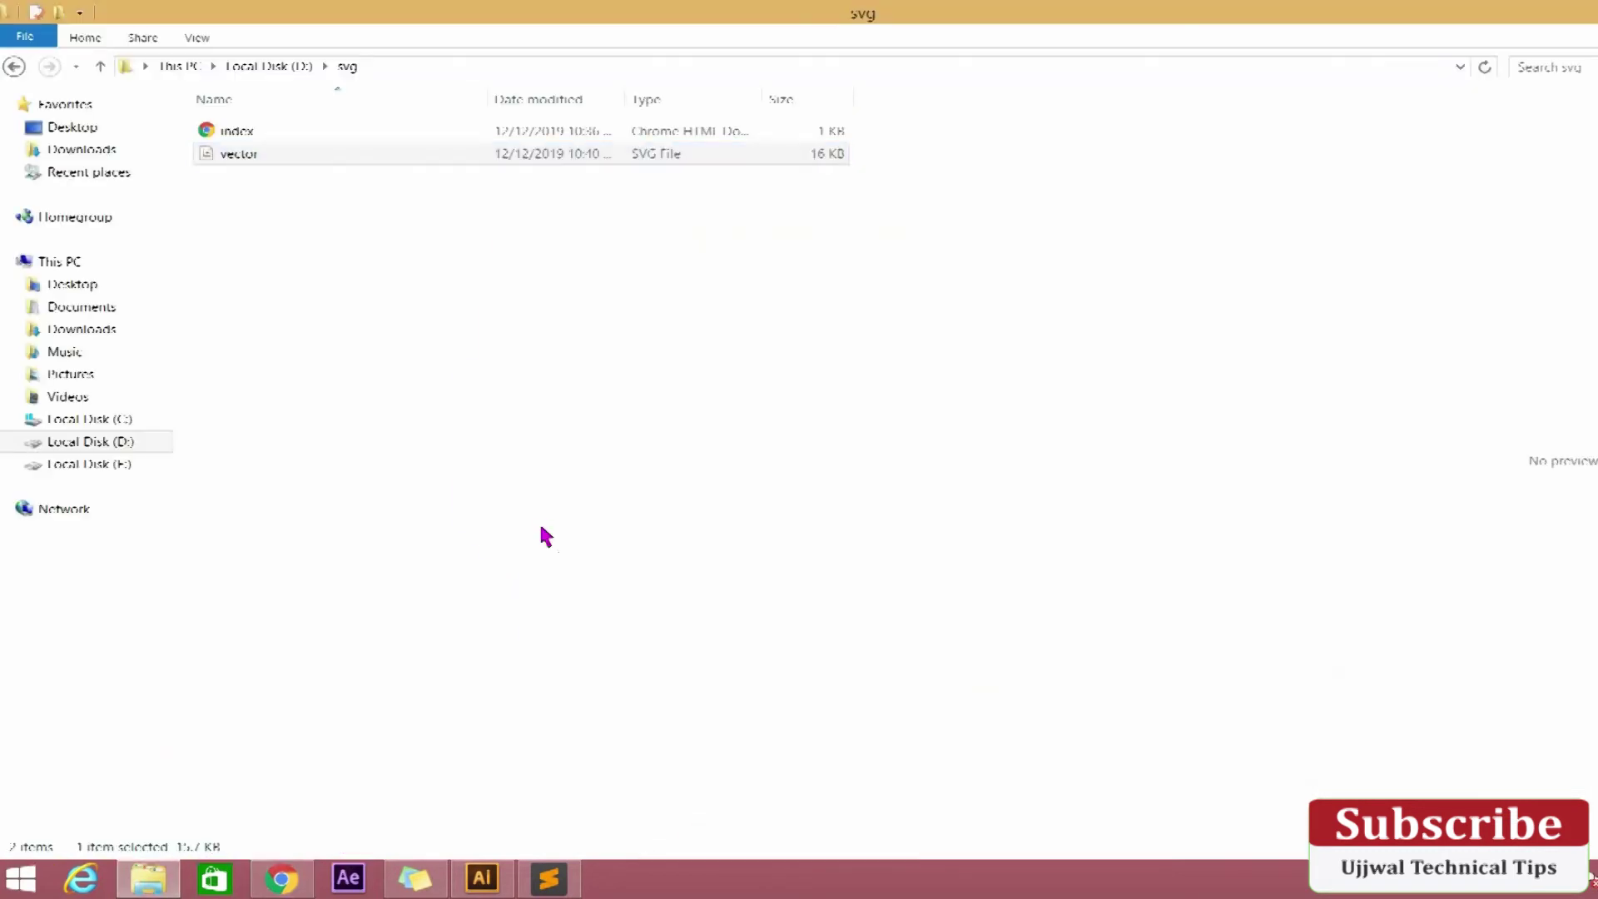
- Switch to Sublime Text and add an opening div tag with the class "logo" inside the body of index.html
key(alt+Tab)
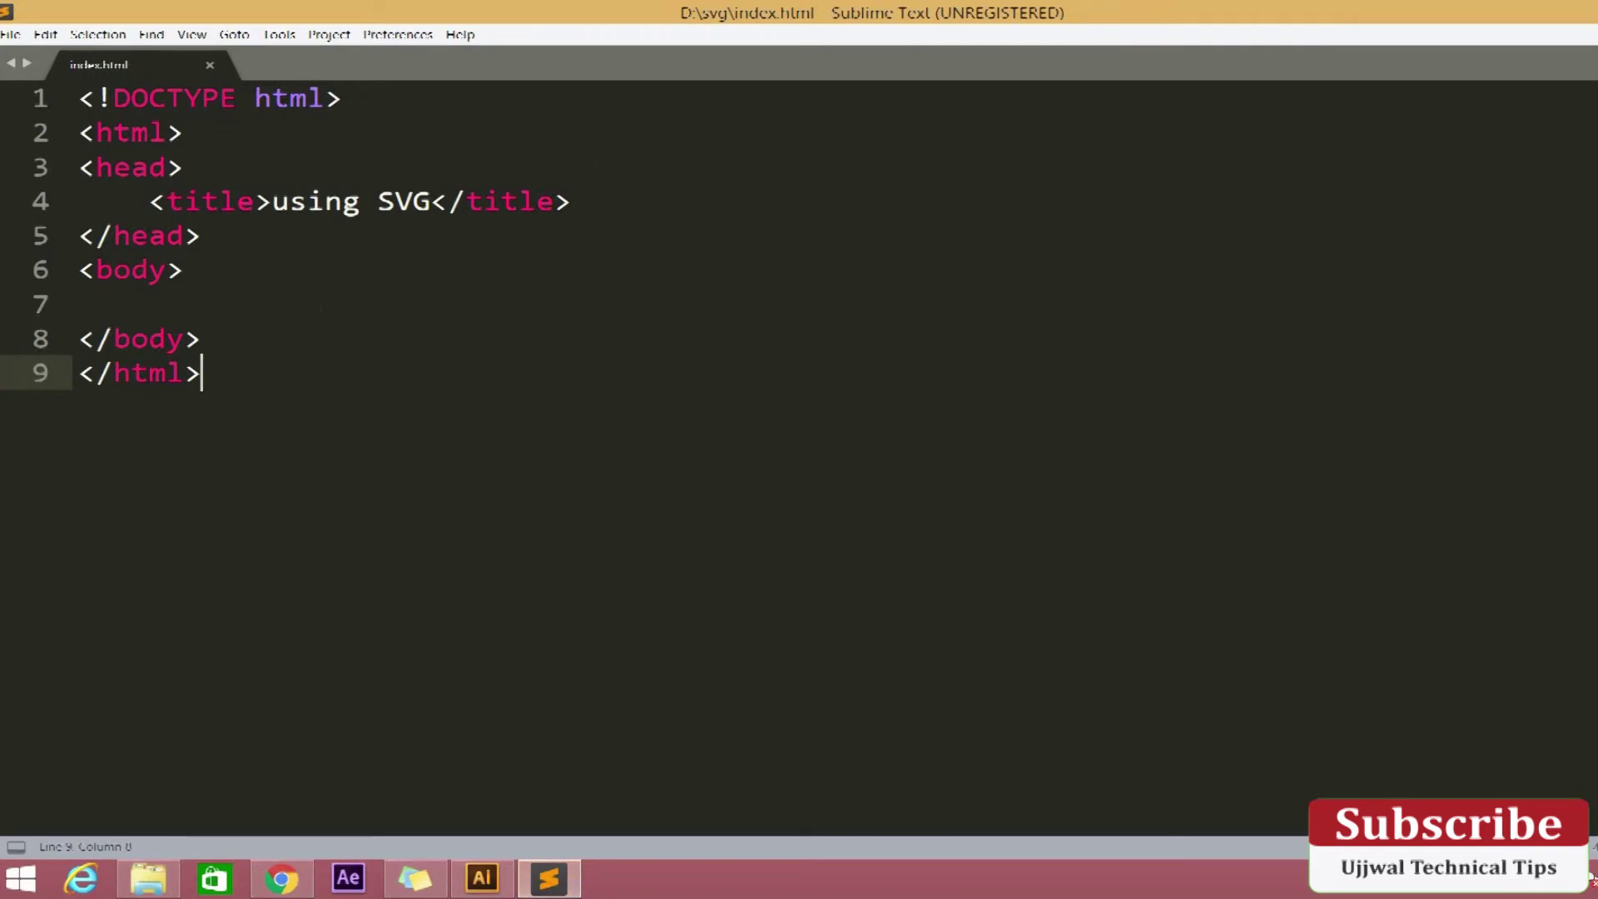
key(Up)
key(Up)
key(alt+Tab)
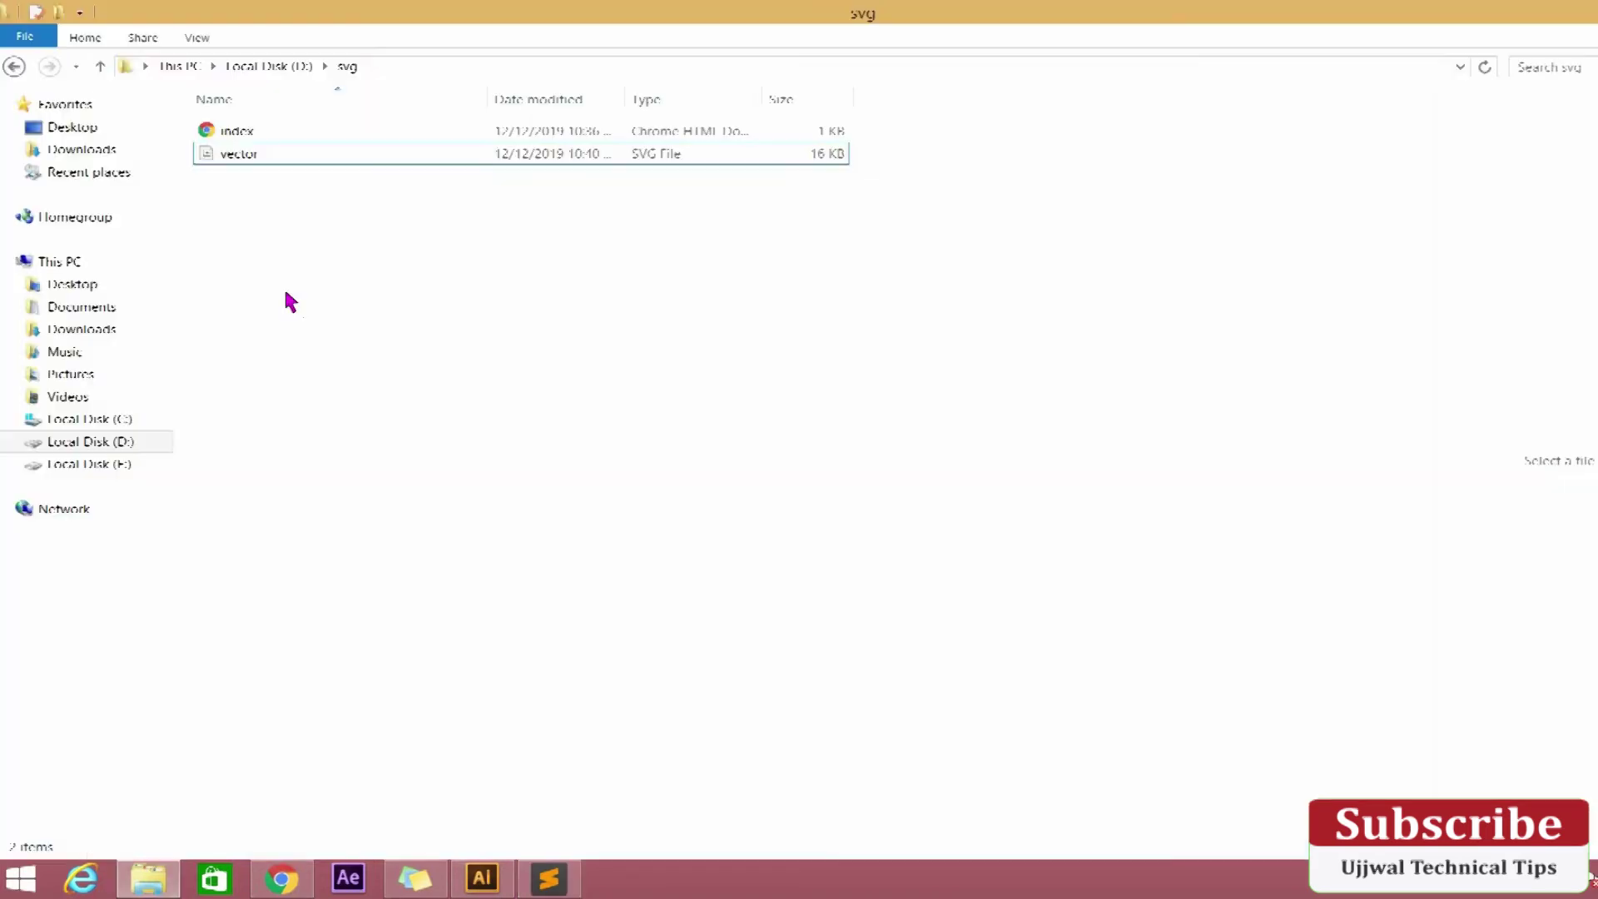
key(alt+Tab)
text(<div c)
key(Return)
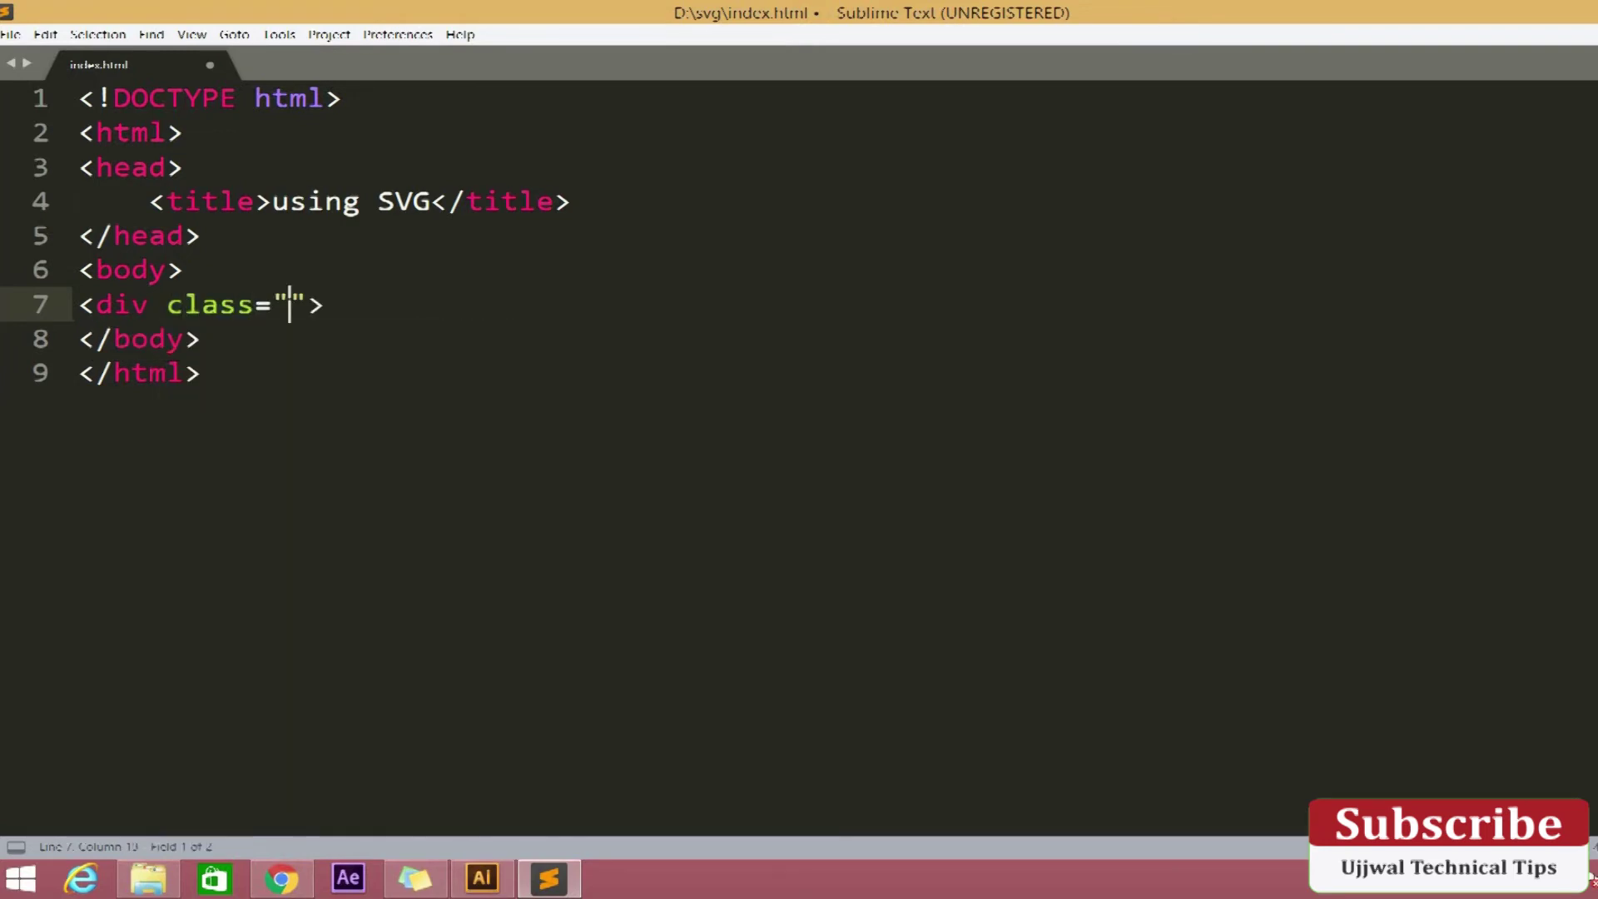
text(logo)
key(Tab)
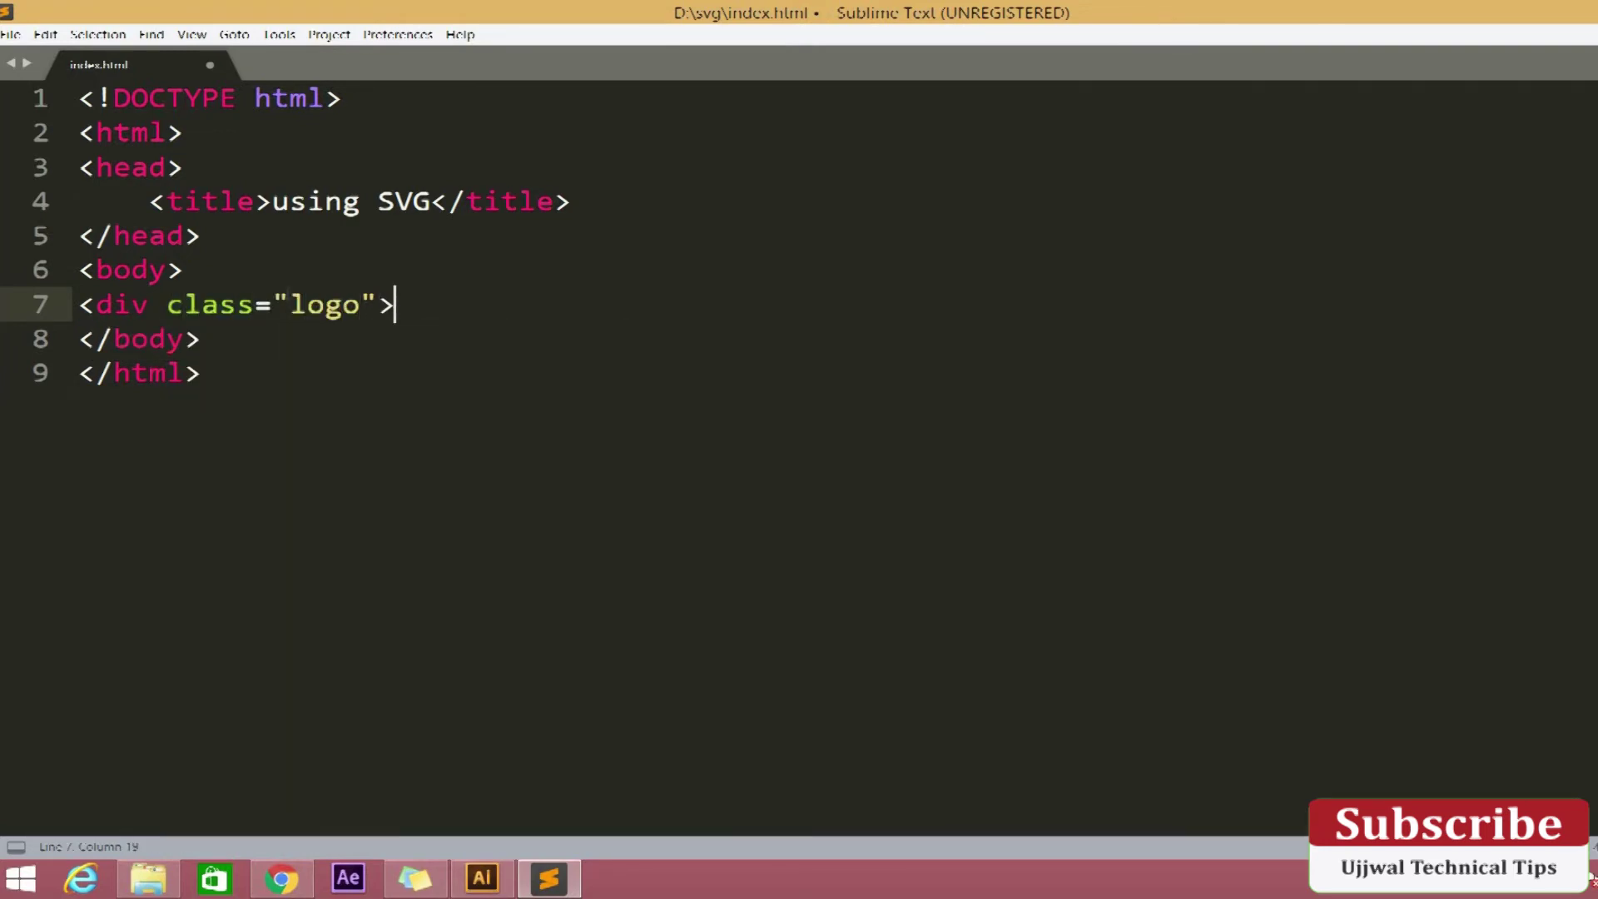
- Close the logo div and begin a new tag on an indented line inside it
text(</)
key(Left)
key(Left)
key(Left)
key(Left)
key(Left)
key(Left)
key(Return)
text(<i)
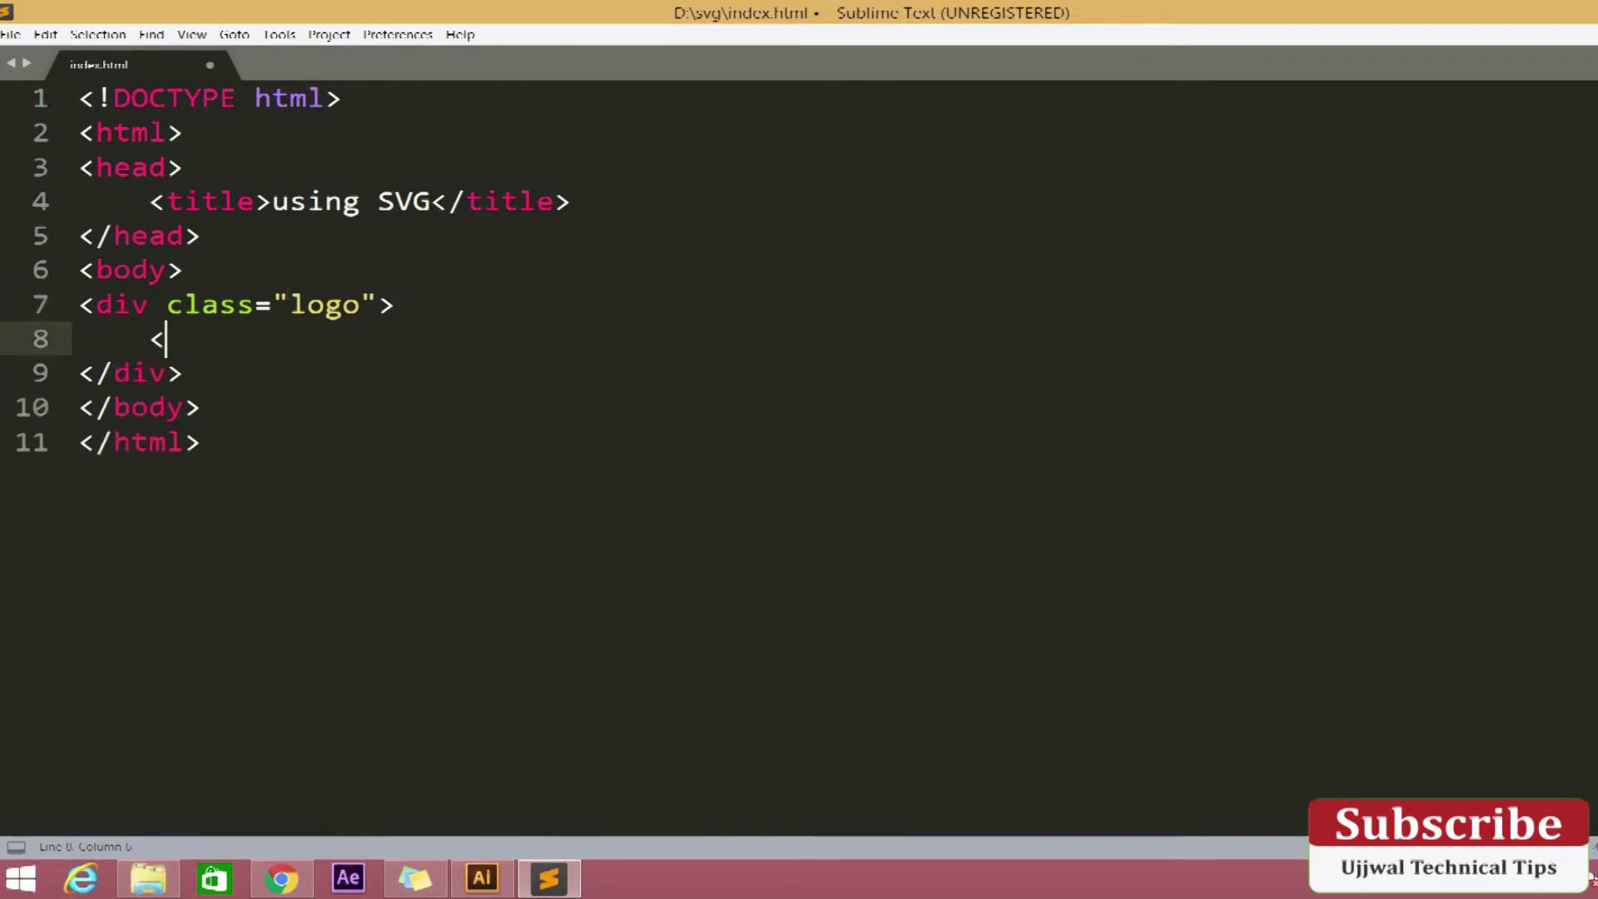